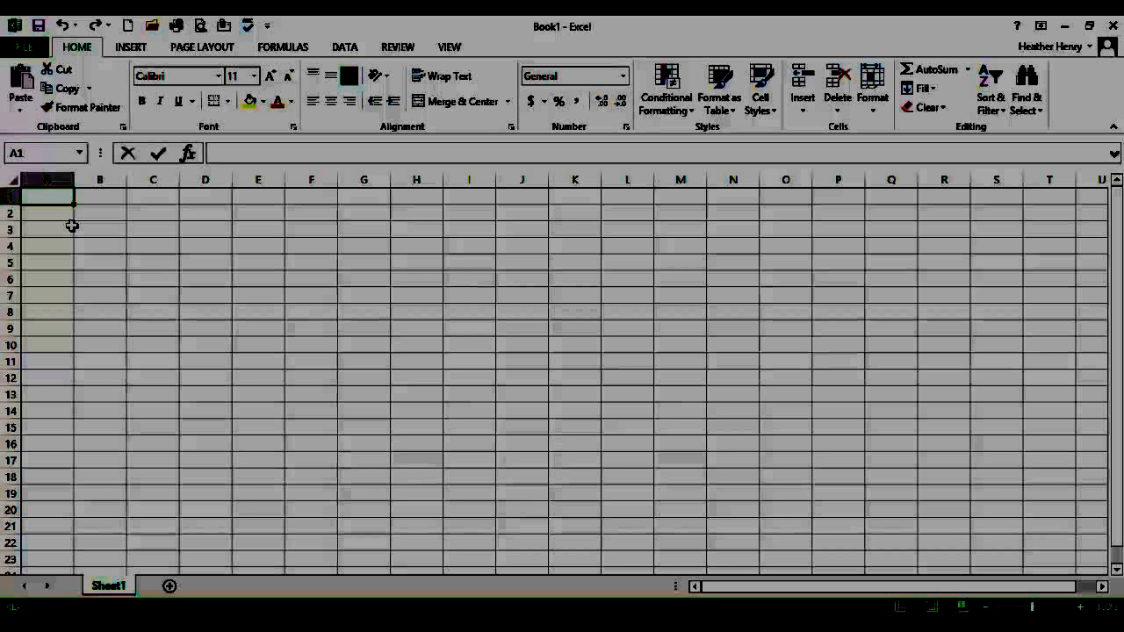
Select cells B1 through F1 one after another to go across the first row
click(123, 192)
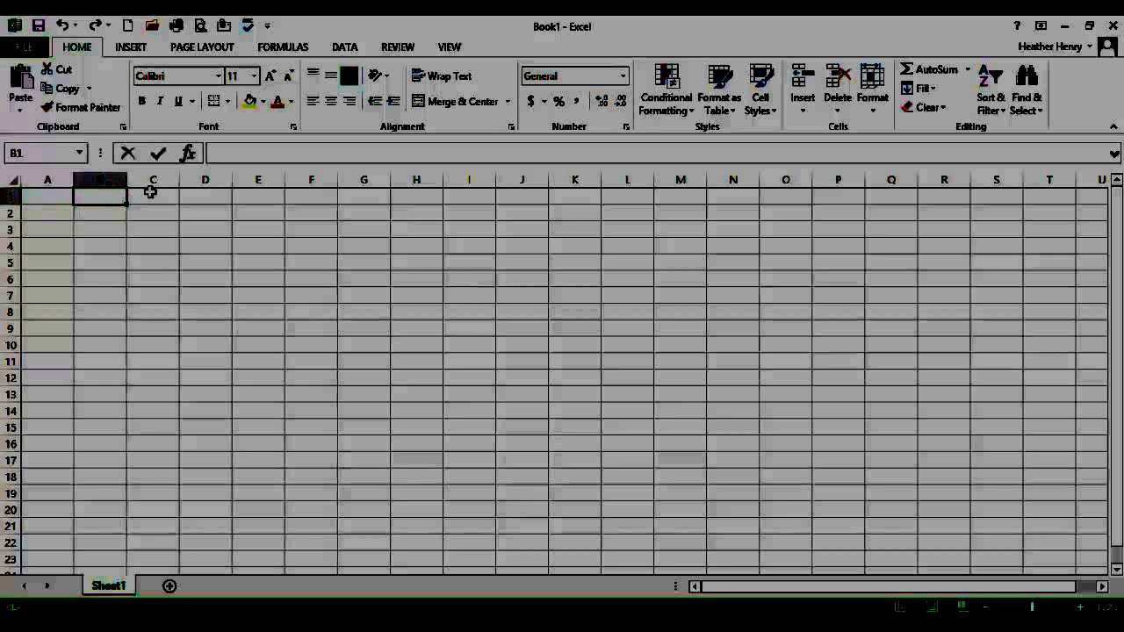
click(158, 196)
click(200, 197)
click(263, 195)
click(313, 198)
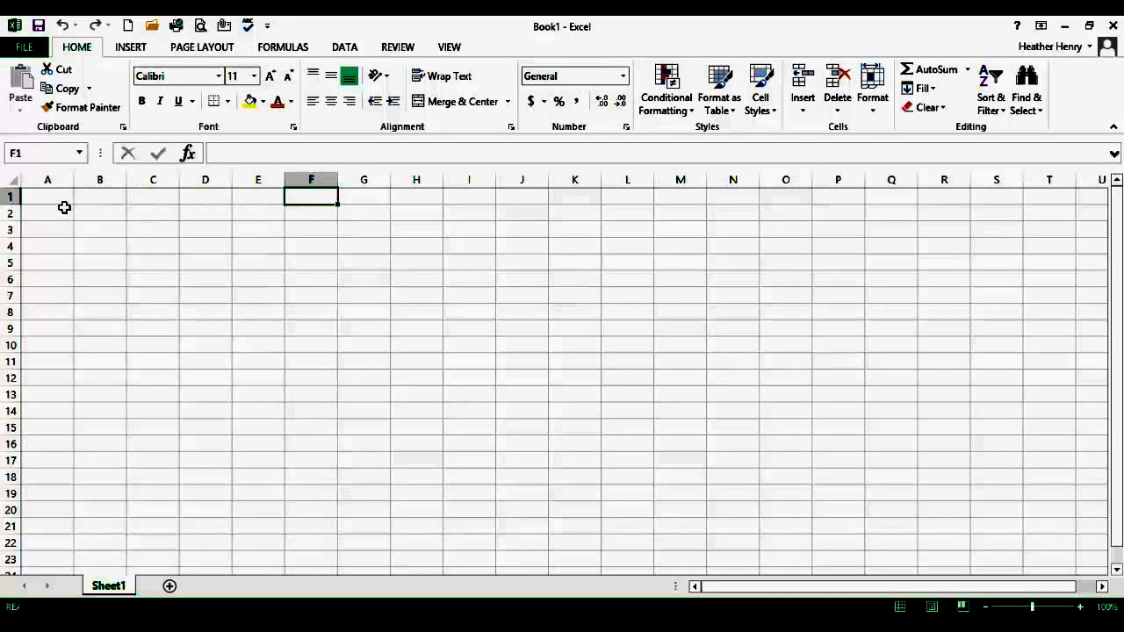
Select entire rows 1, 2 and 4 one at a time
click(10, 197)
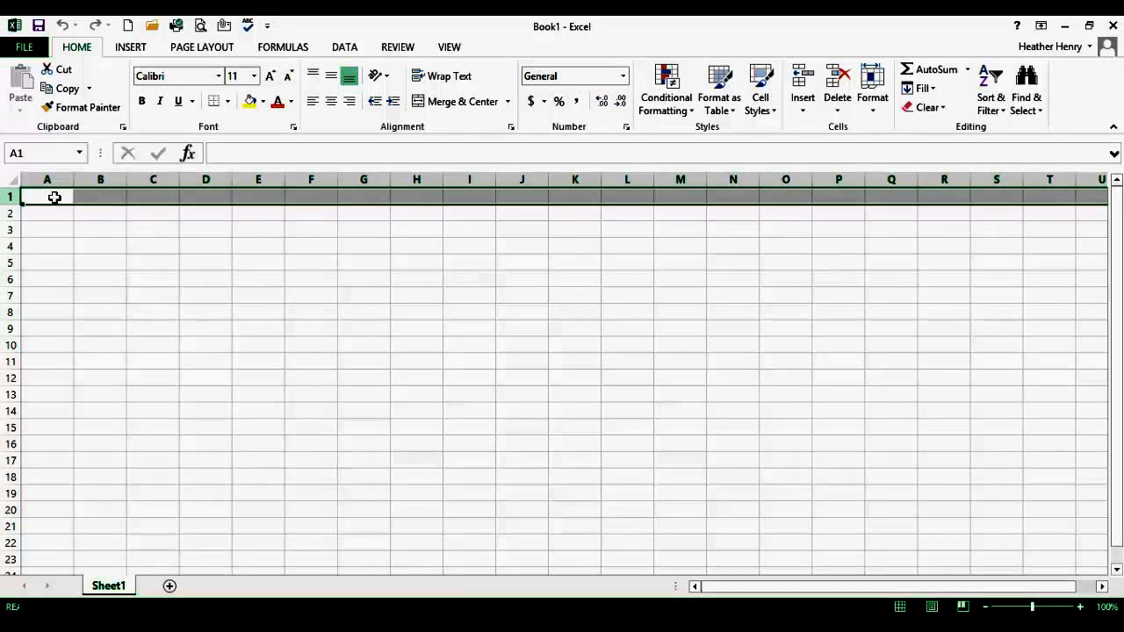
click(10, 213)
click(12, 247)
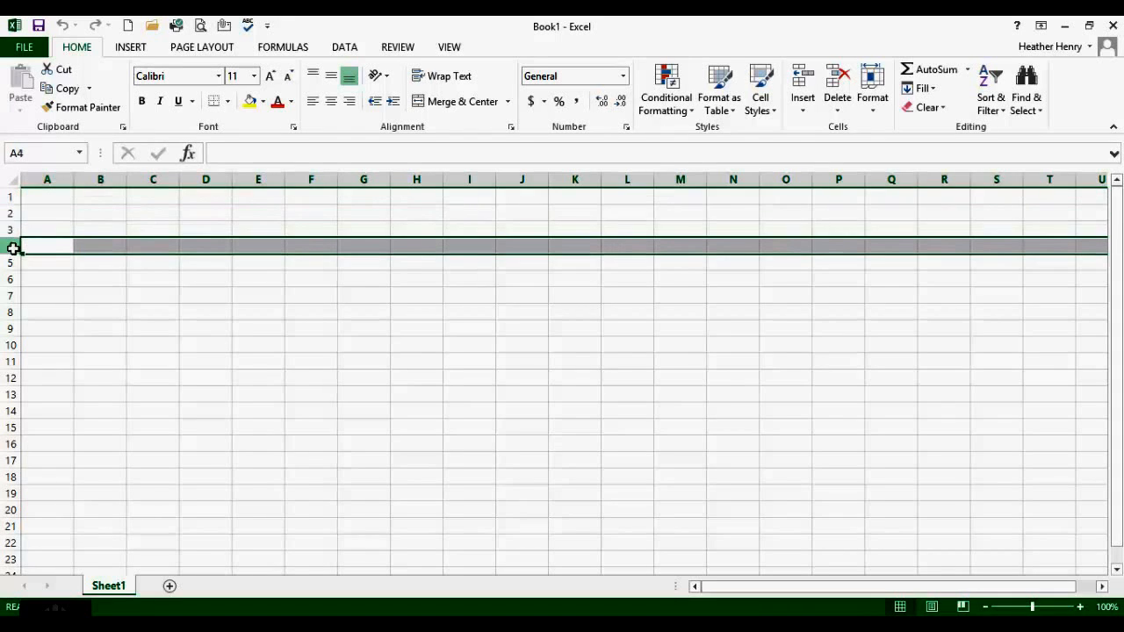
Select cell A1, followed by cells A4 through A7 one after another down column A
click(44, 195)
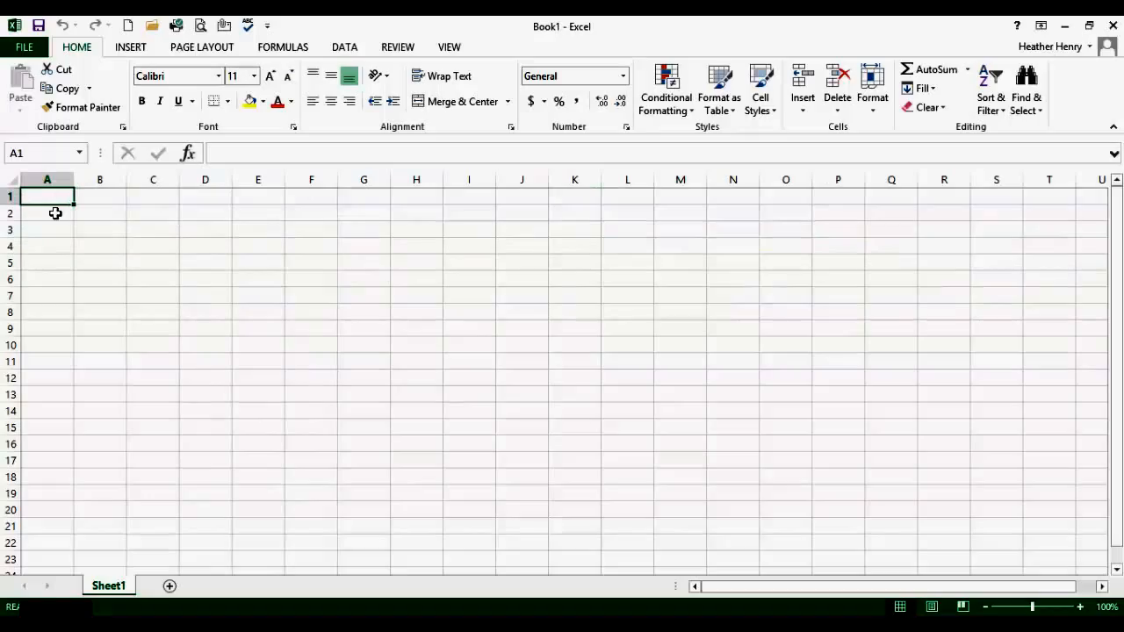
click(53, 244)
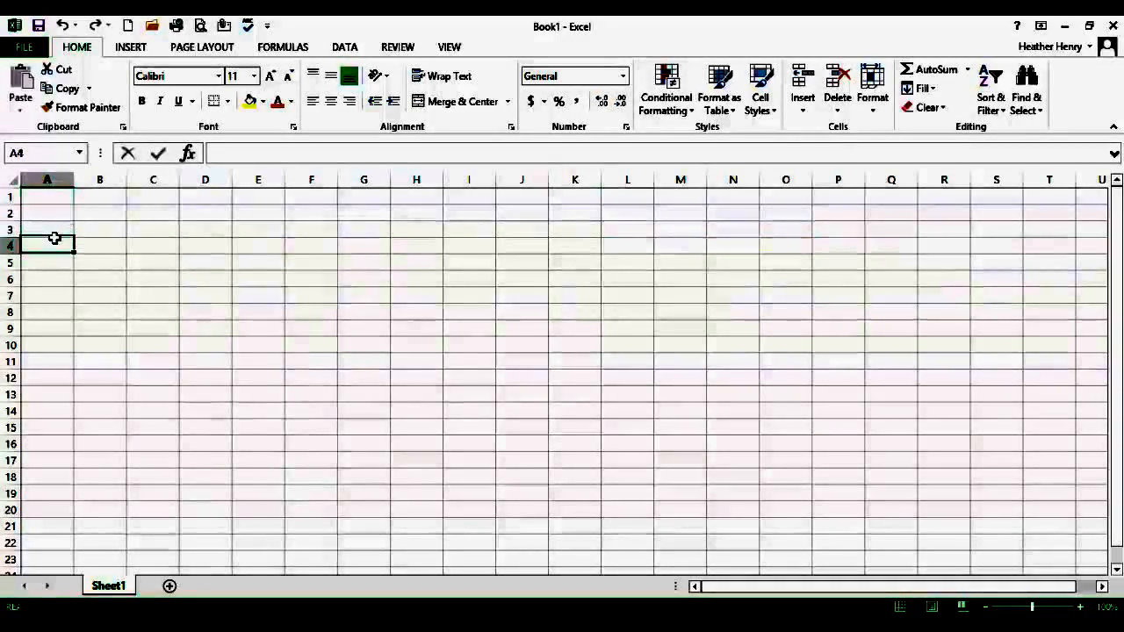
click(55, 262)
click(55, 279)
click(55, 295)
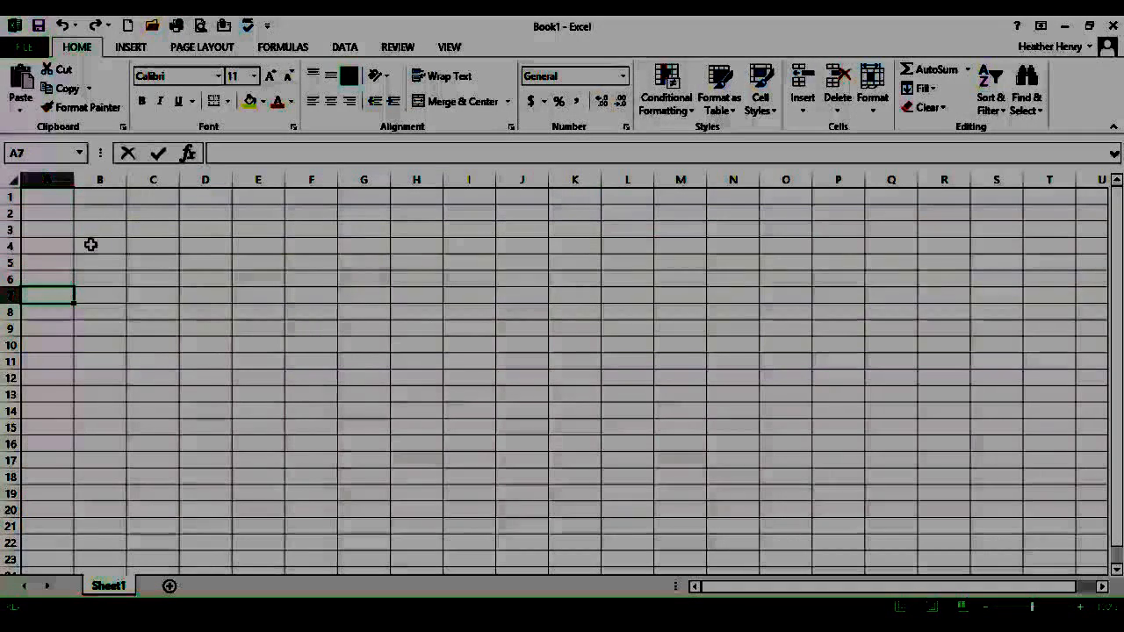
Select entire columns A, B and C one at a time
click(48, 179)
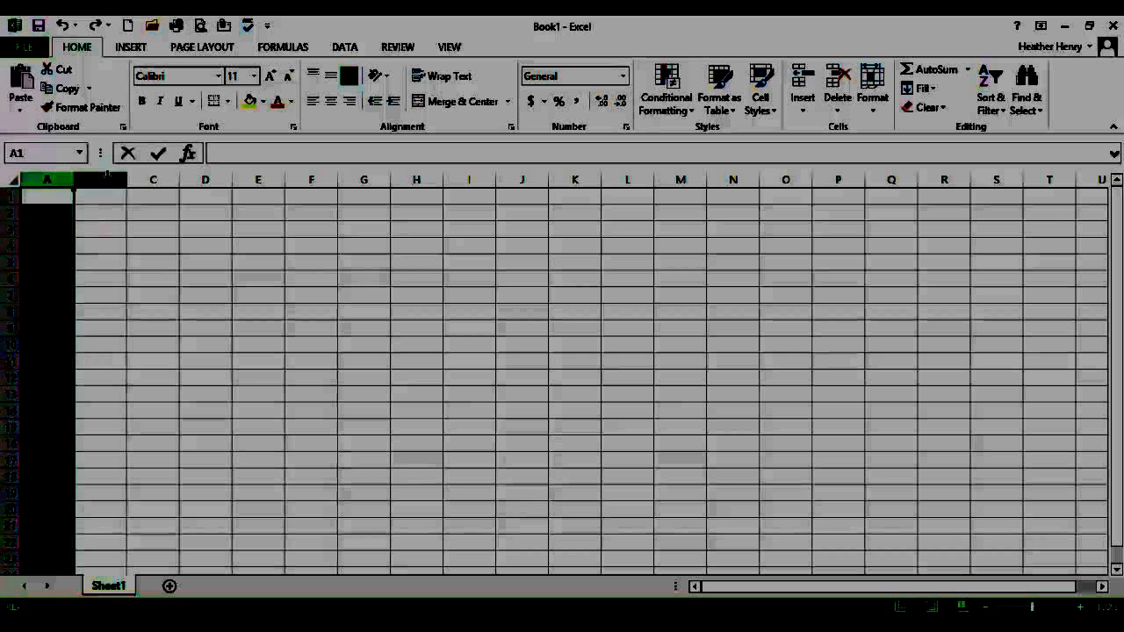
click(100, 179)
click(153, 179)
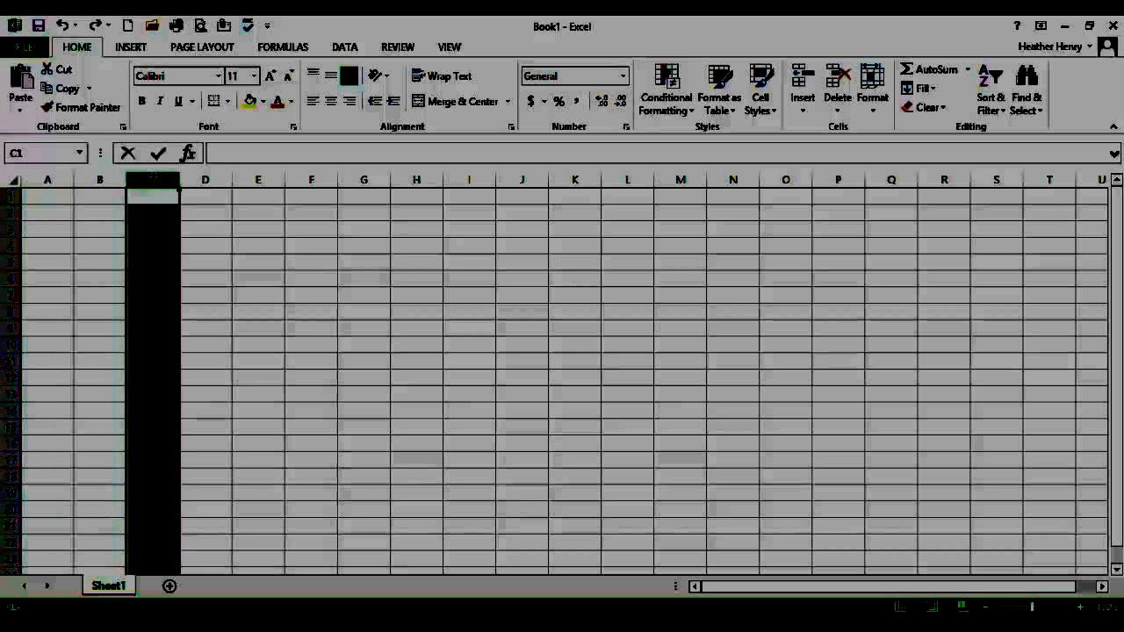
Leave A1 empty and enter the column headings Year 1 in B1 and Year 2 in C1
click(49, 195)
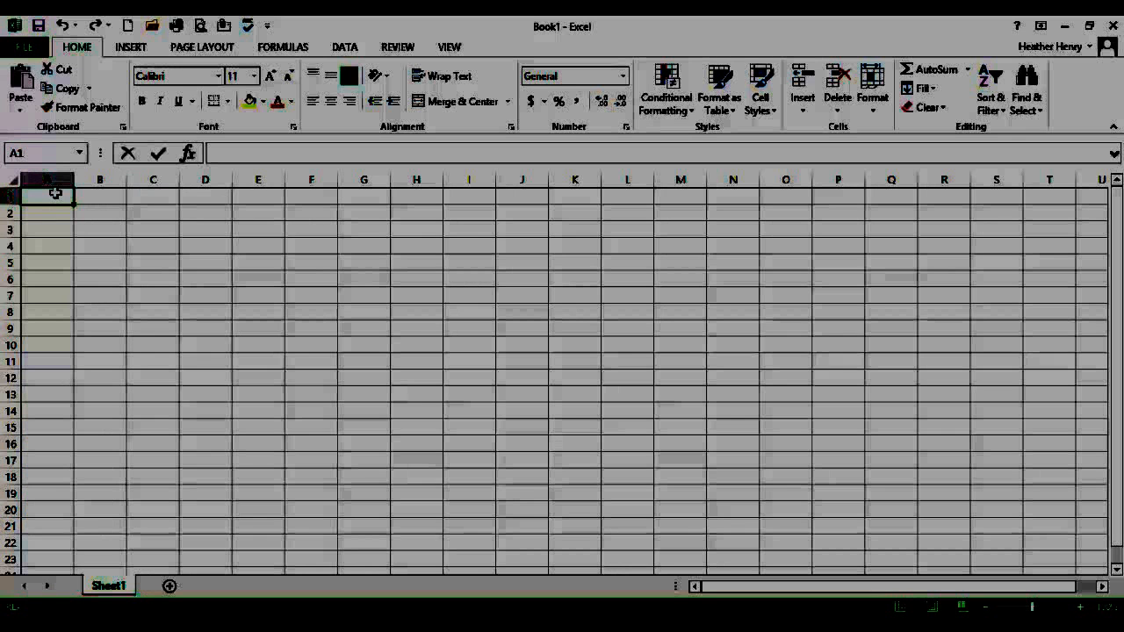
key(Right)
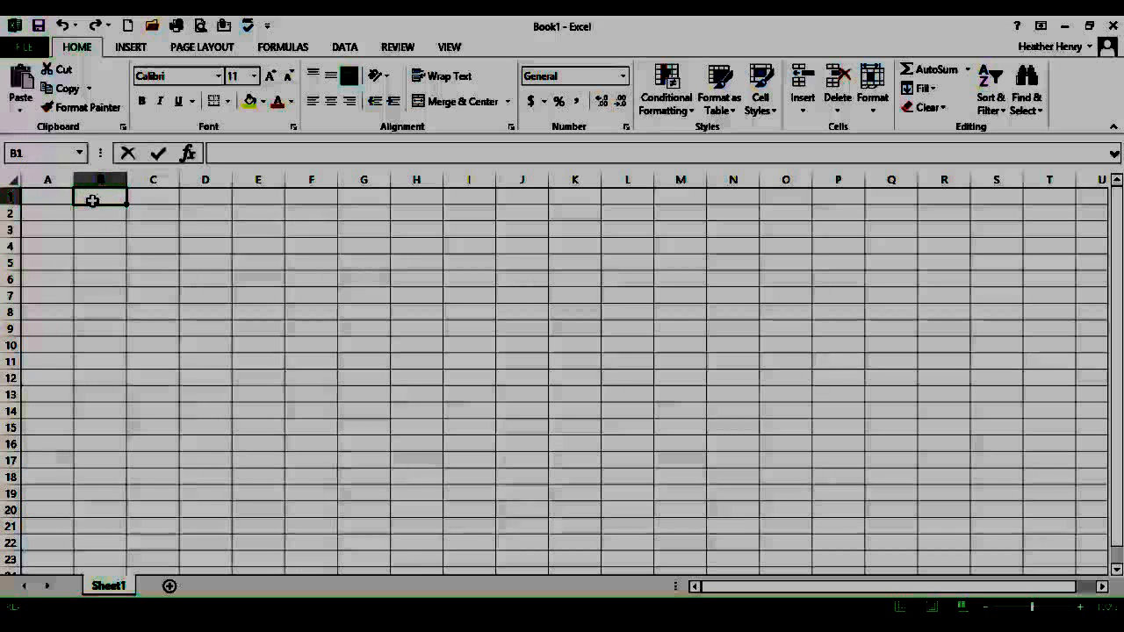
text(Year)
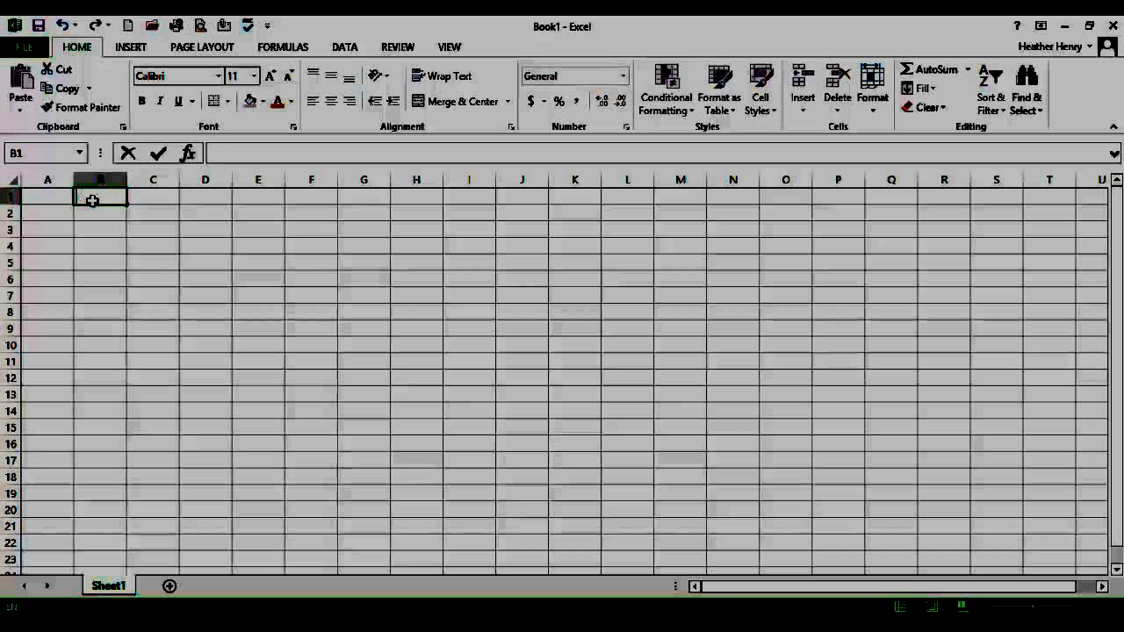
text( 1)
key(Tab)
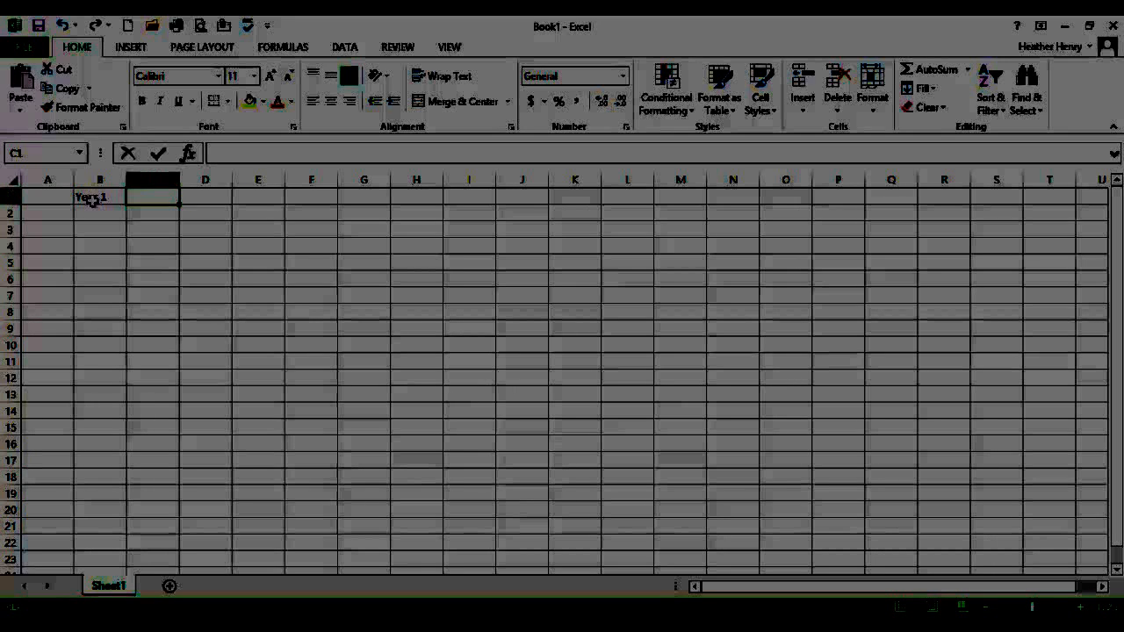
text(Year 2)
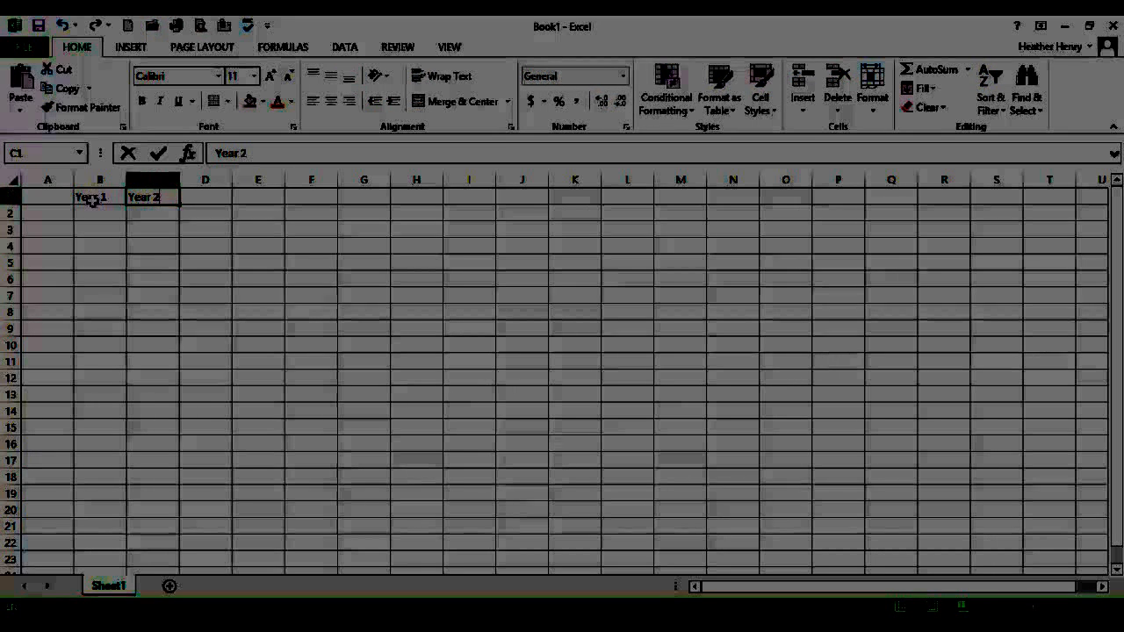
key(Return)
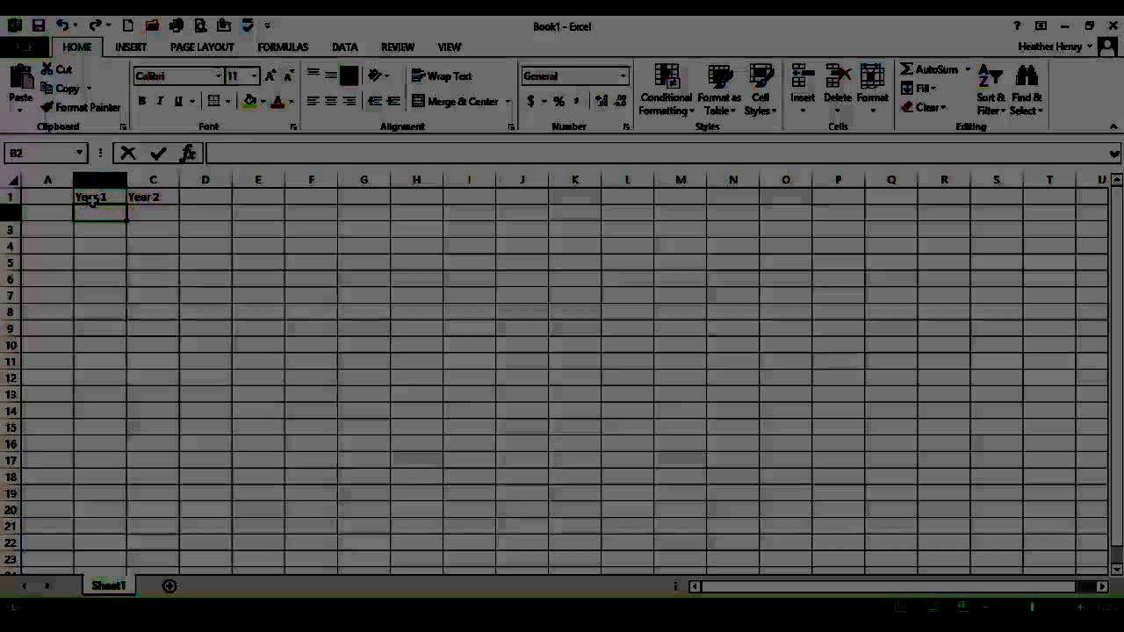
click(92, 198)
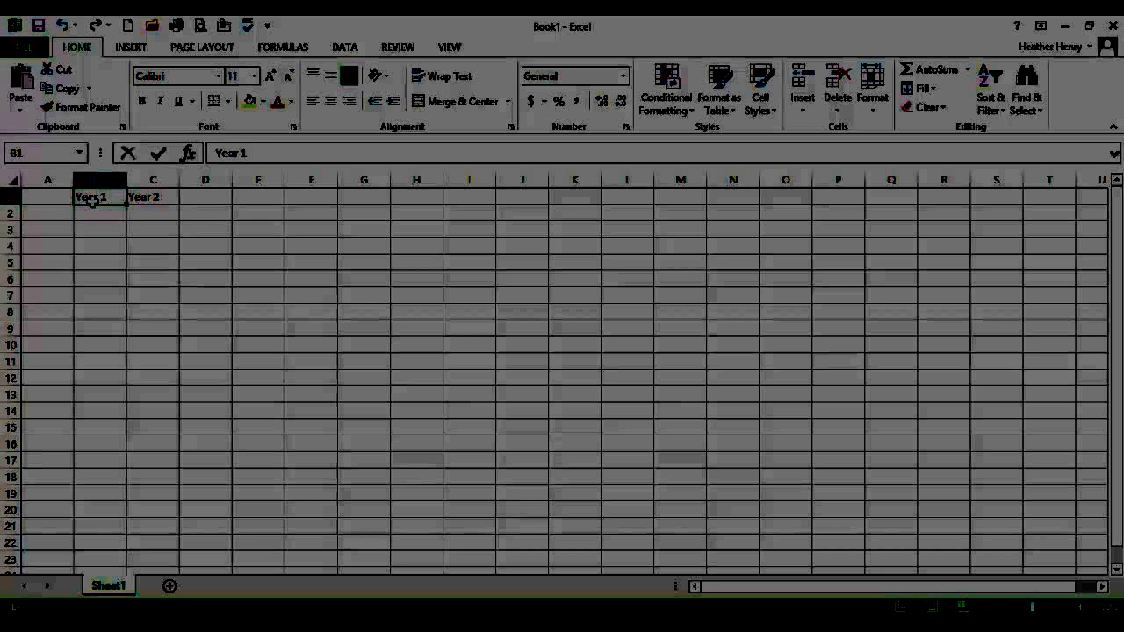
click(147, 197)
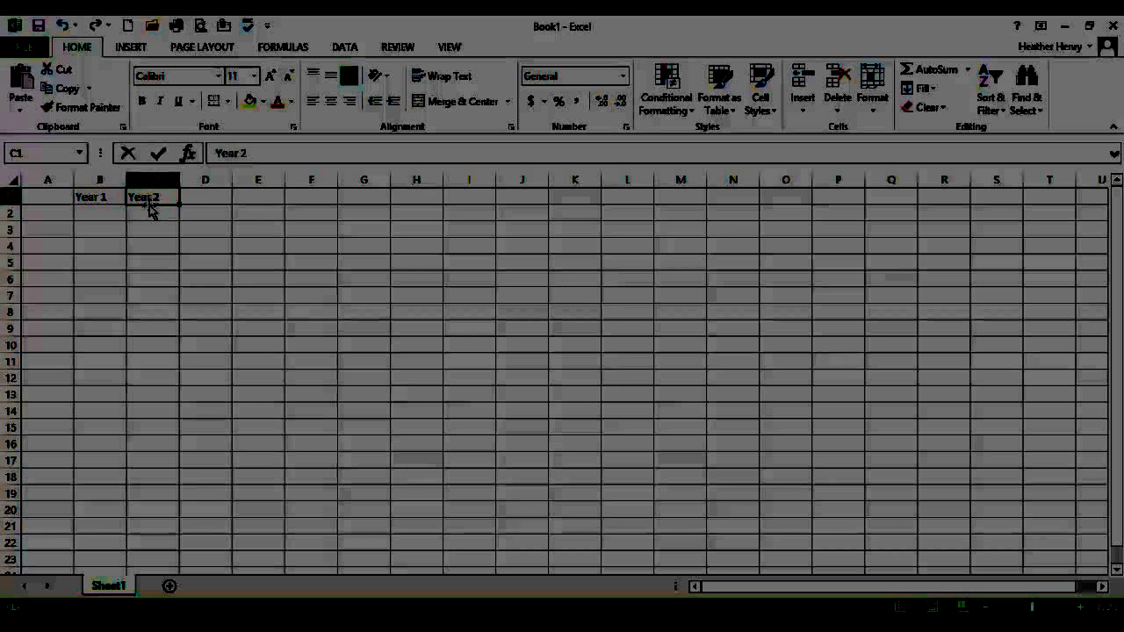
click(118, 198)
click(155, 200)
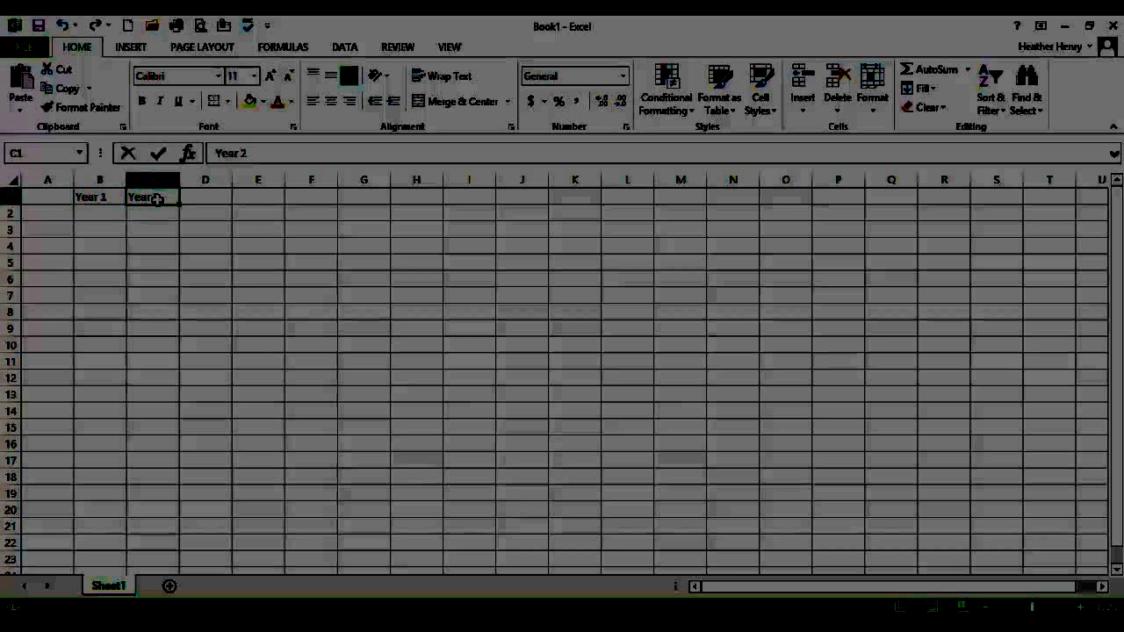
Enter the row labels Quarter 1, Quarter 2, Quarter 3 and Quarter 4 in cells A2 through A5
click(62, 213)
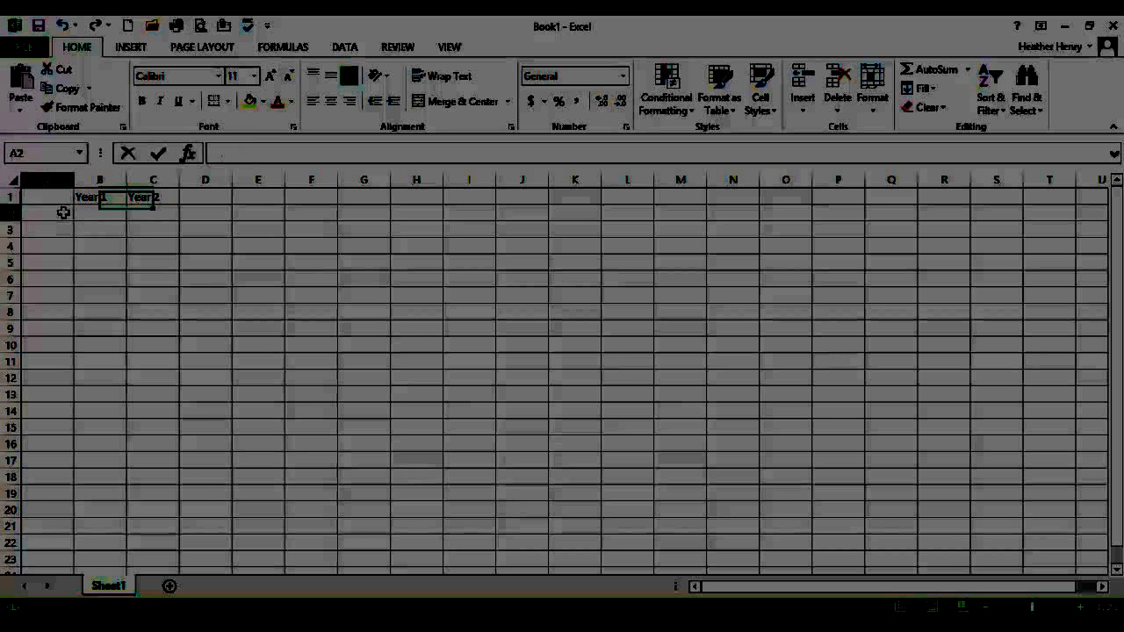
text(Quarter 1)
key(Return)
text(Quarter 2)
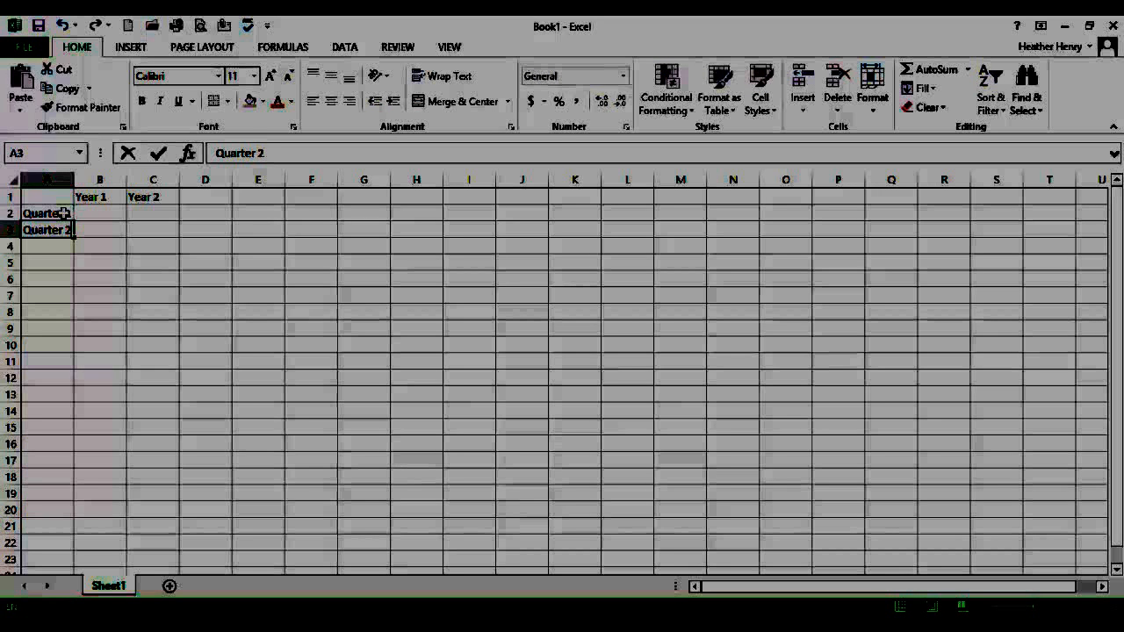
key(Return)
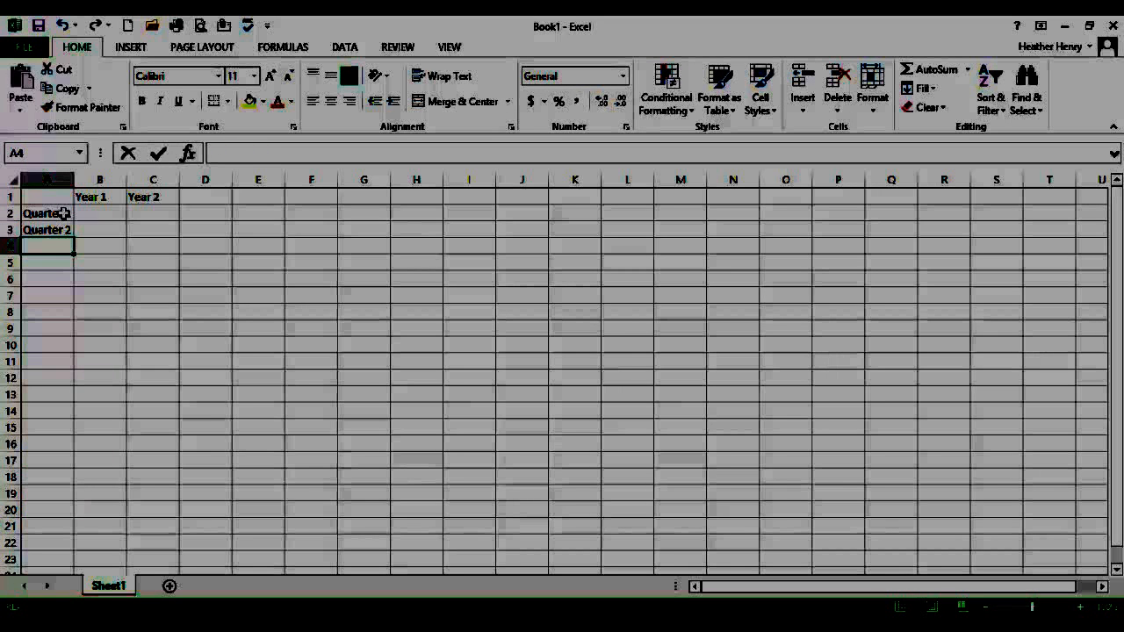
text(Quarter 3)
key(Return)
text(Quarter 4)
key(Return)
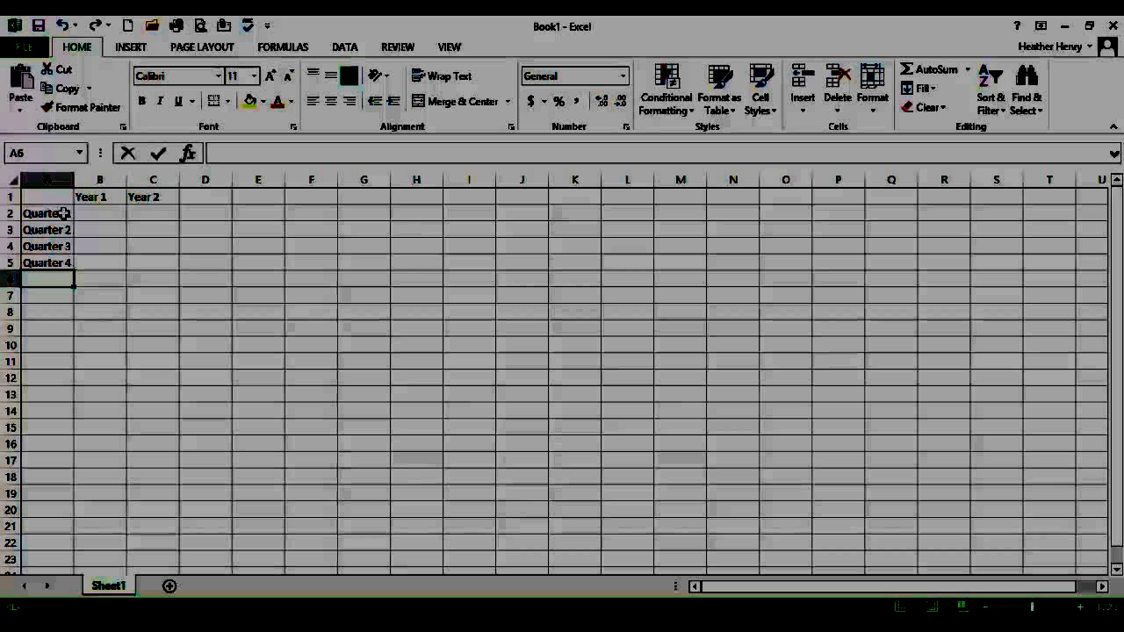
click(64, 213)
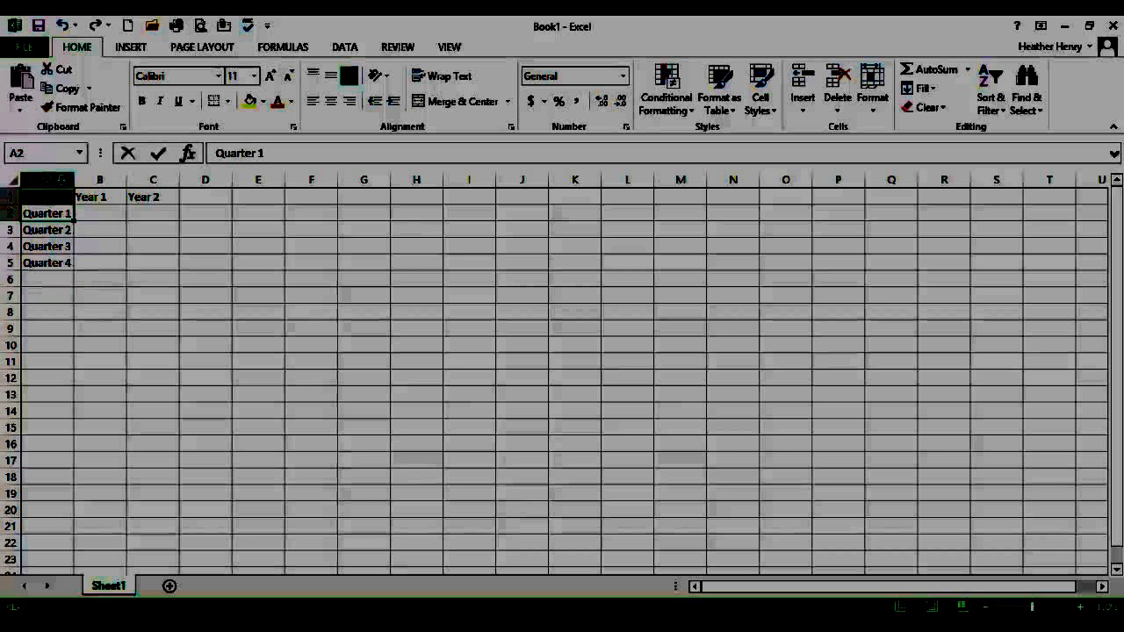
click(65, 231)
click(67, 247)
click(68, 264)
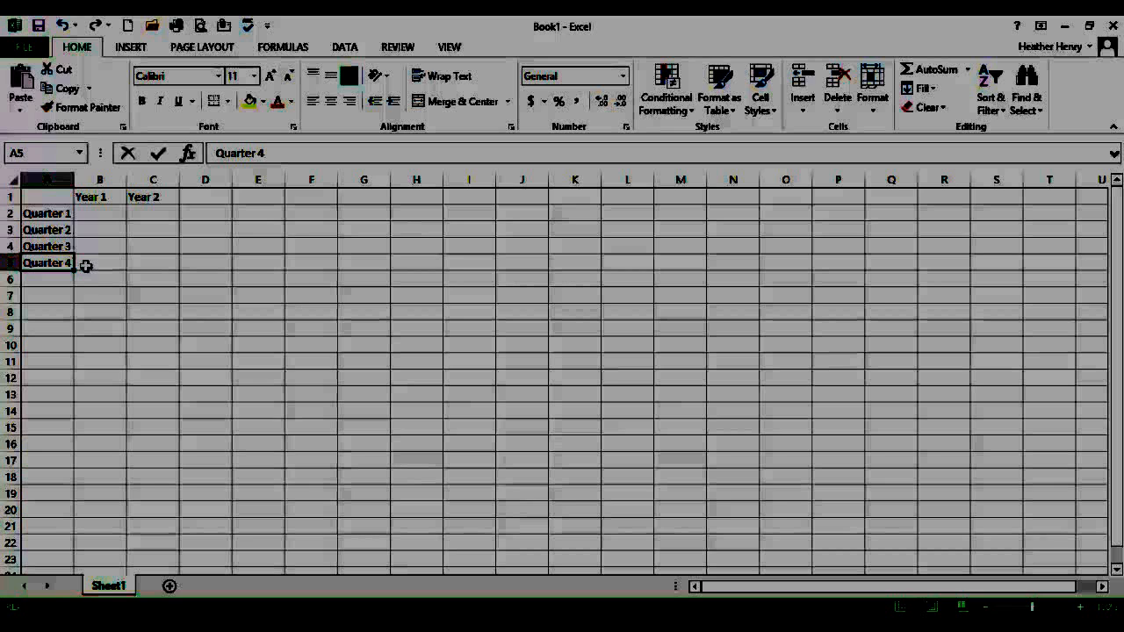
Enter the Year 1 amounts $39,500, $39,000, $43,500 and $49,000 for Quarters 1 to 4 in cells B2 through B5
click(99, 214)
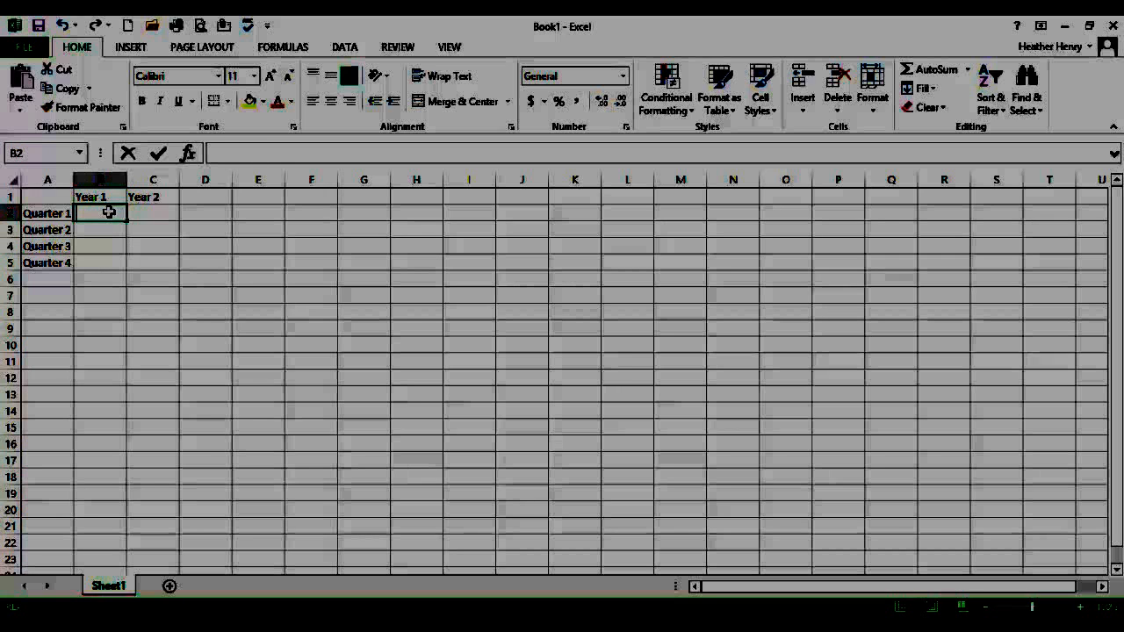
text($)
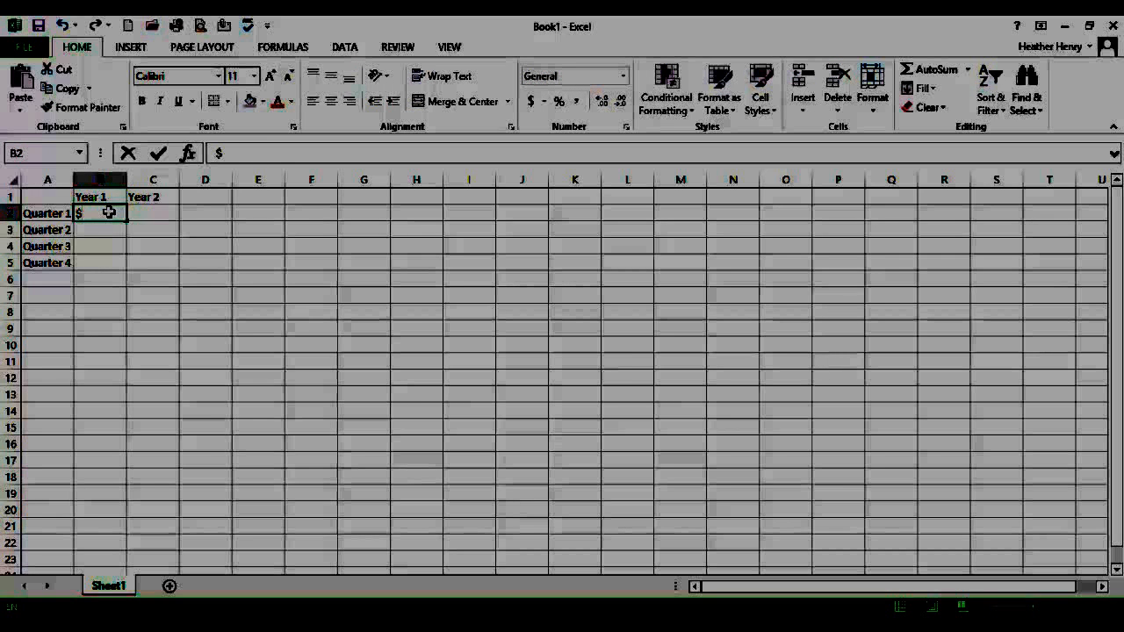
text(39,500)
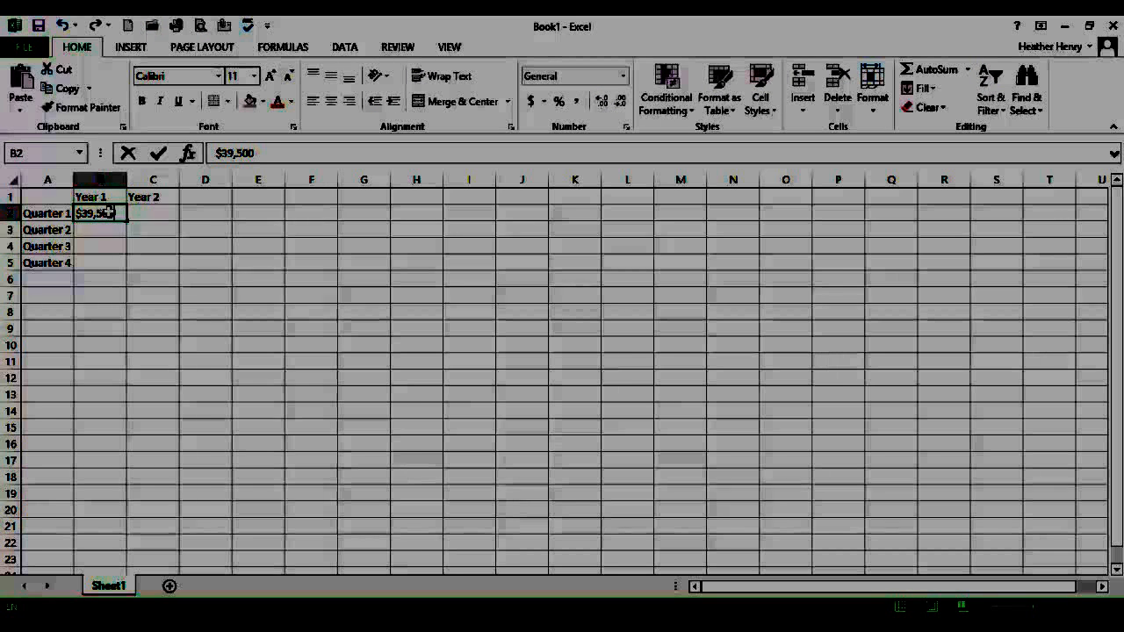
key(Return)
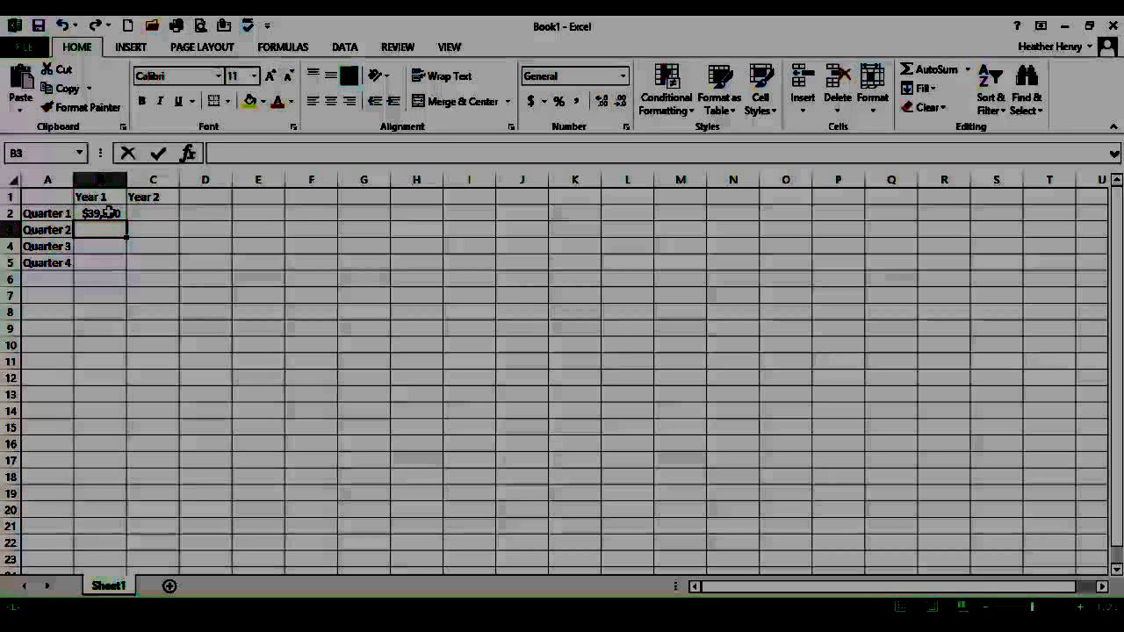
text($)
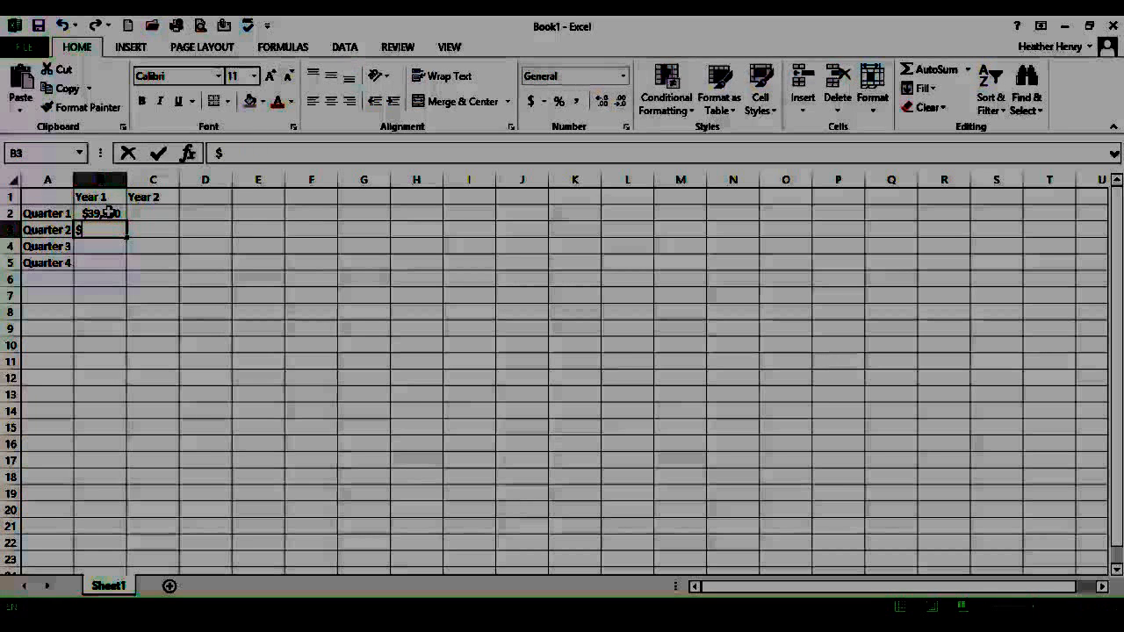
text(39,000)
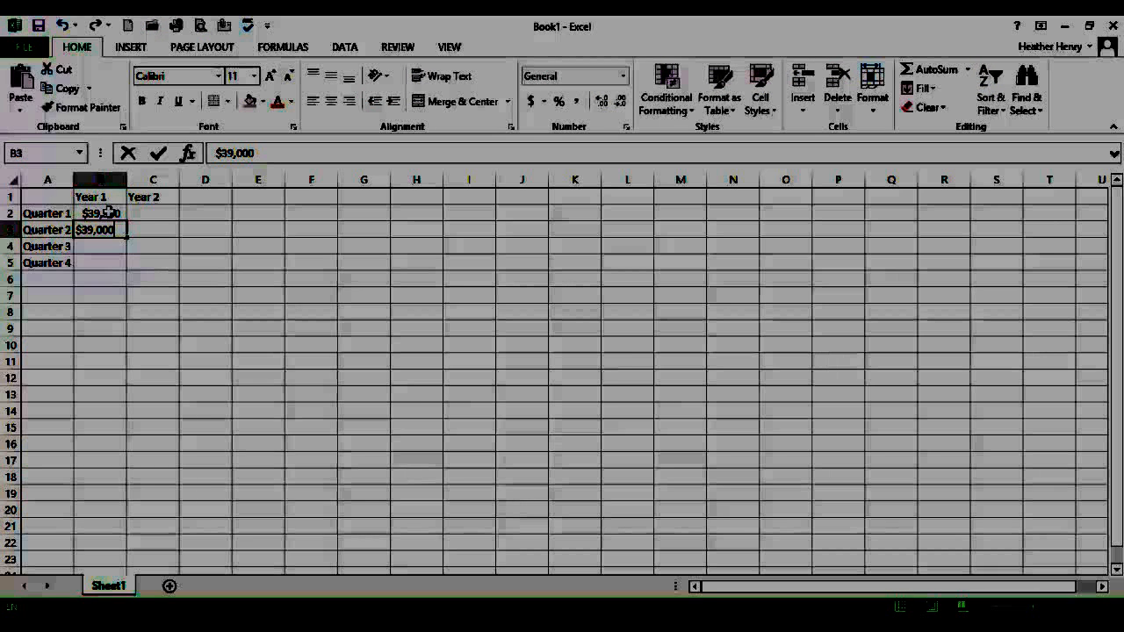
key(Return)
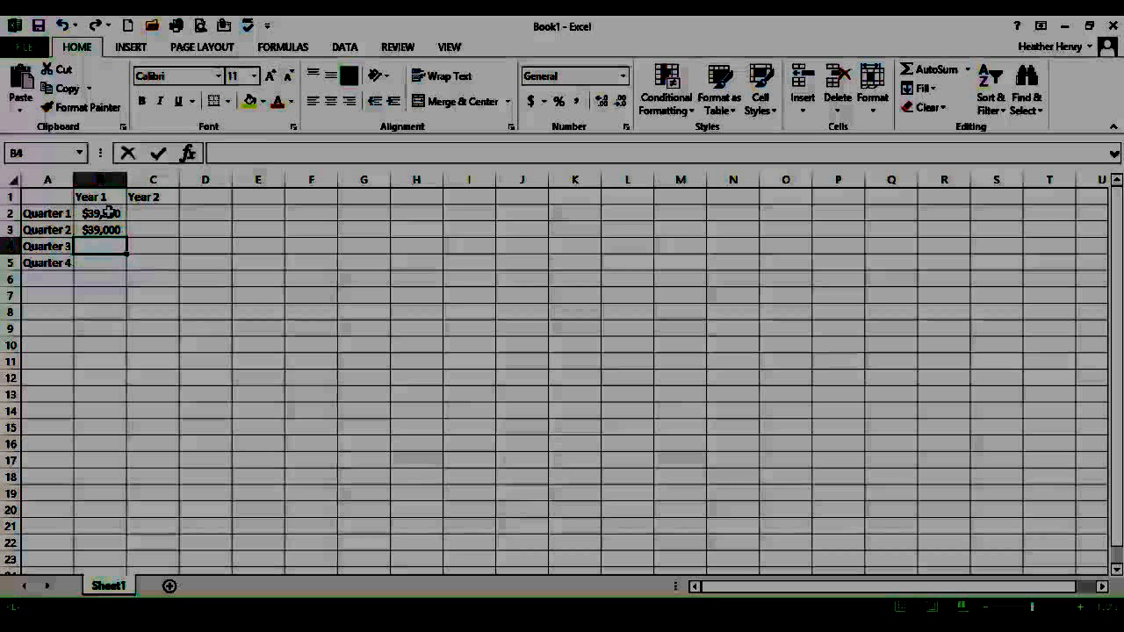
text($)
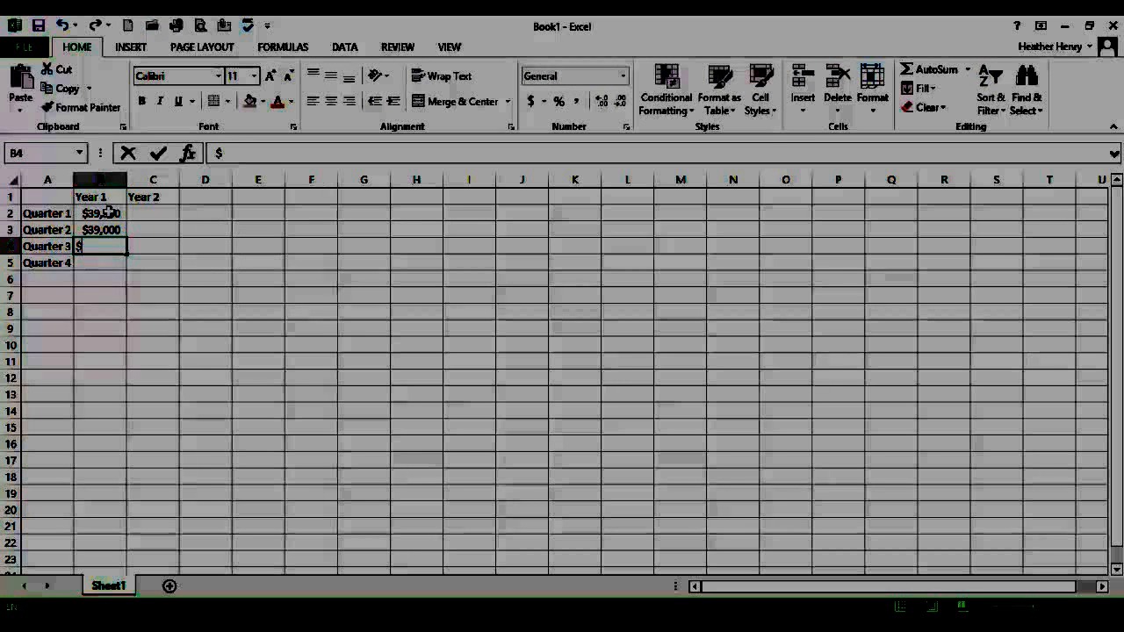
text(43,500)
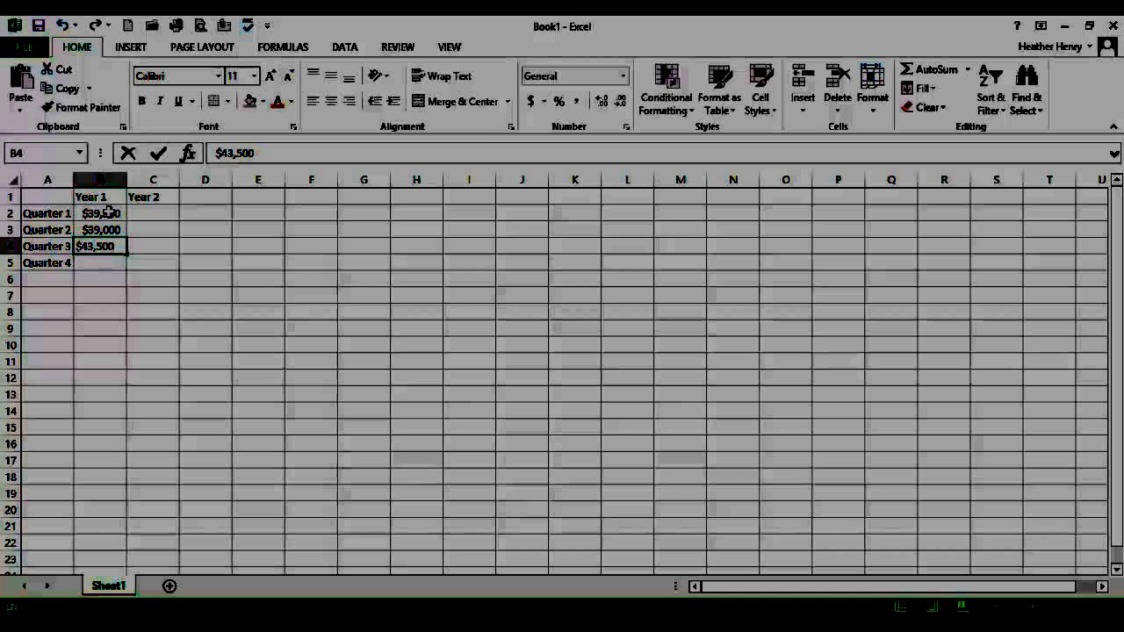
key(Return)
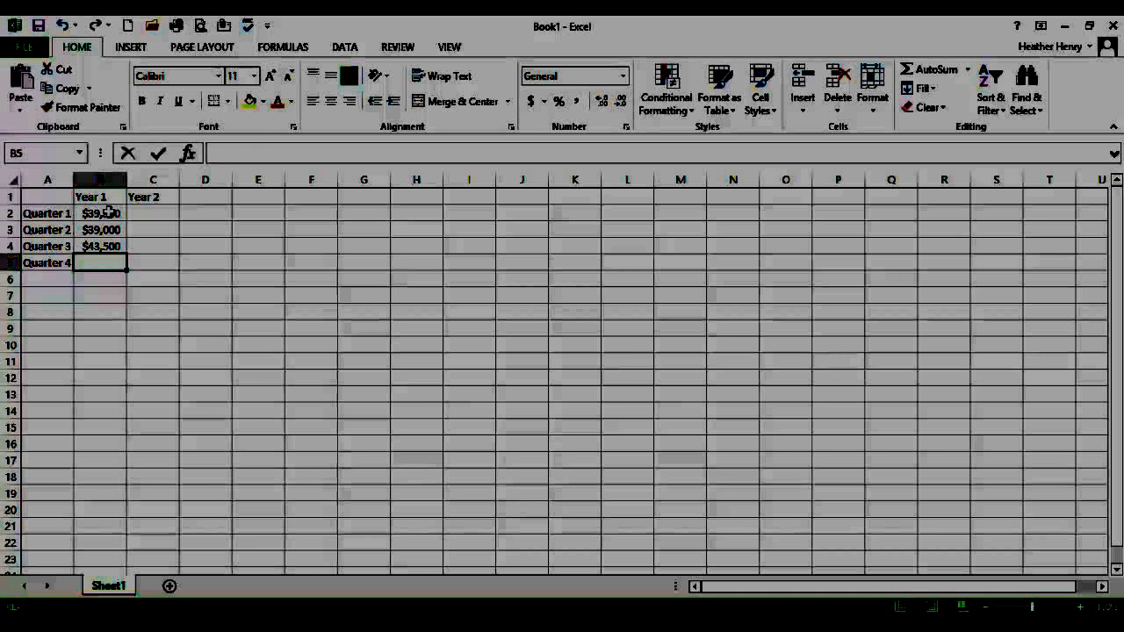
text($49,000)
key(Return)
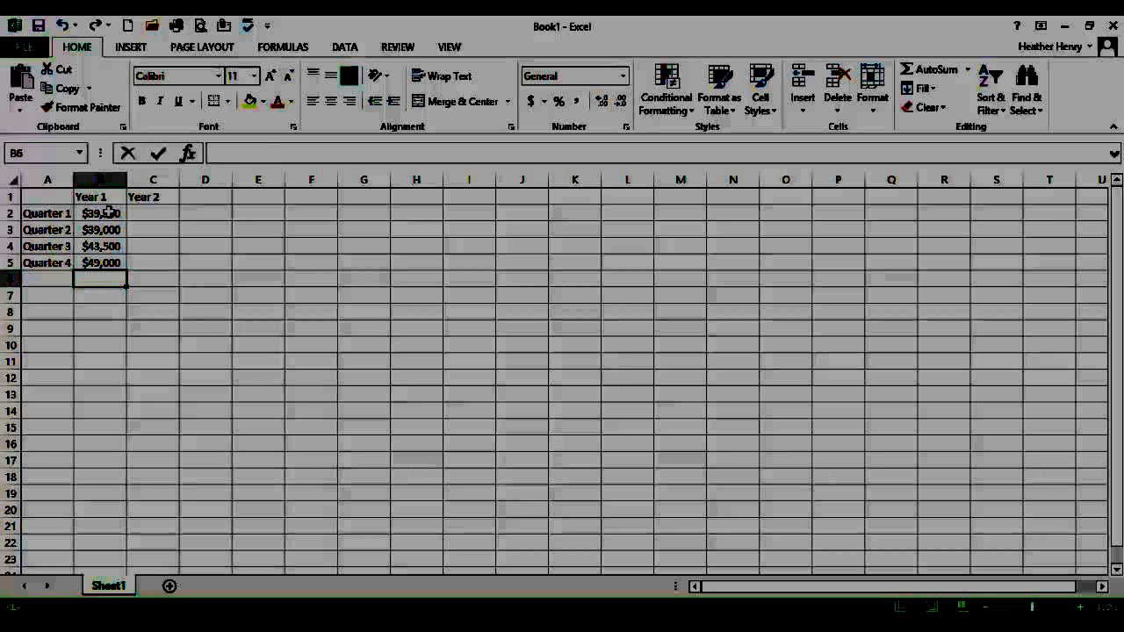
Enter the Year 2 amounts $42,200 for Quarter 1 in C2 and $43,500 for Quarter 2 in C3
click(107, 213)
click(148, 214)
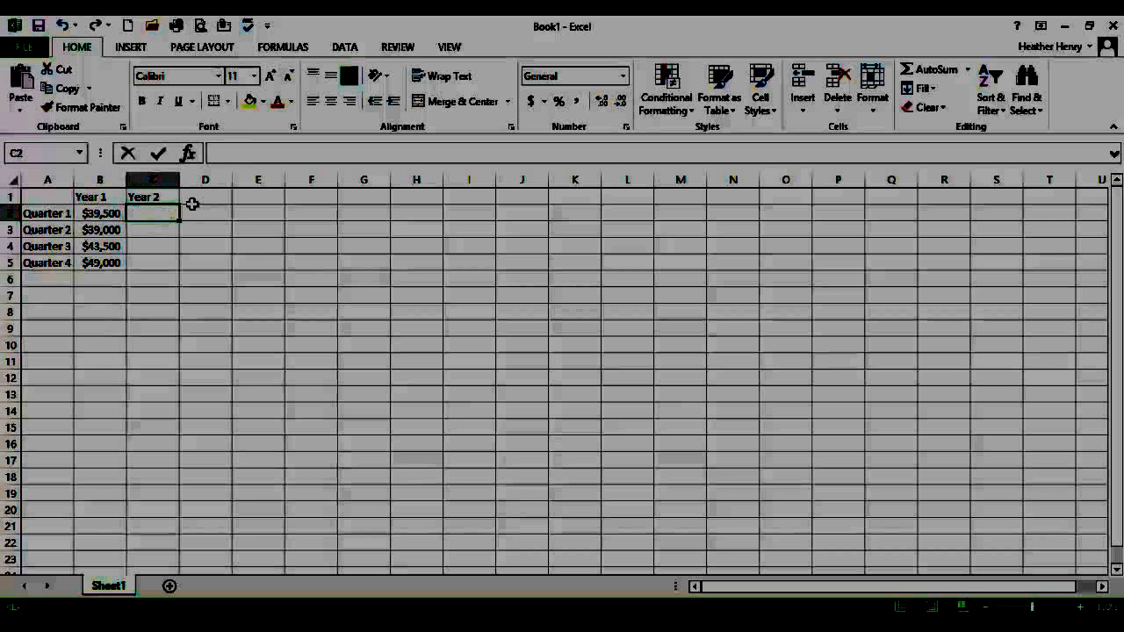
text($42,99)
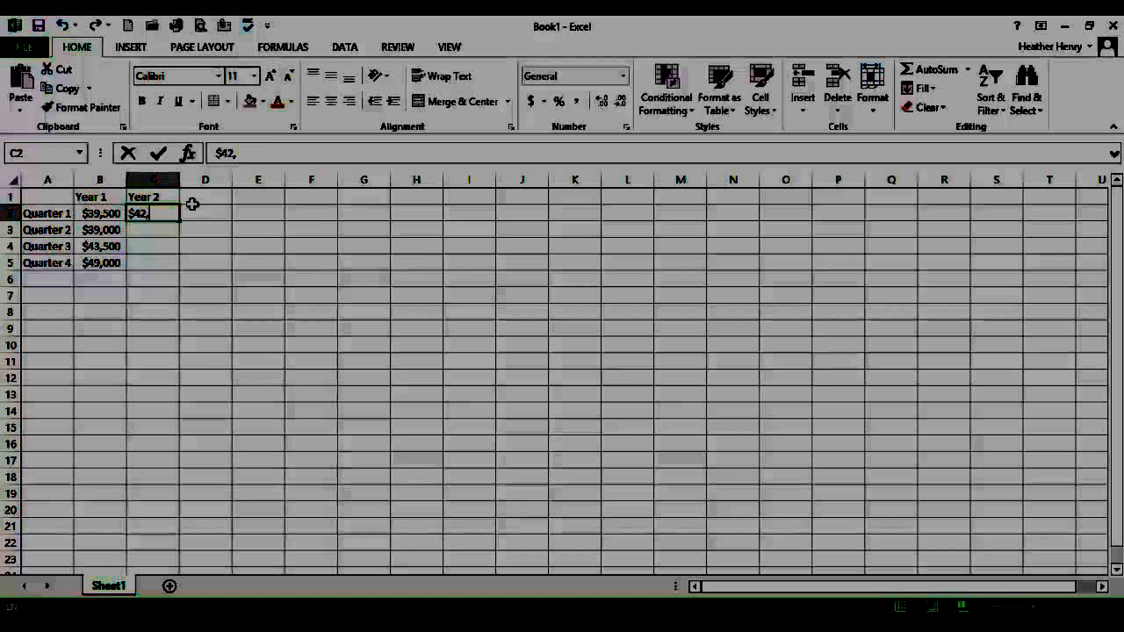
key(BackSpace)
key(BackSpace)
text(200)
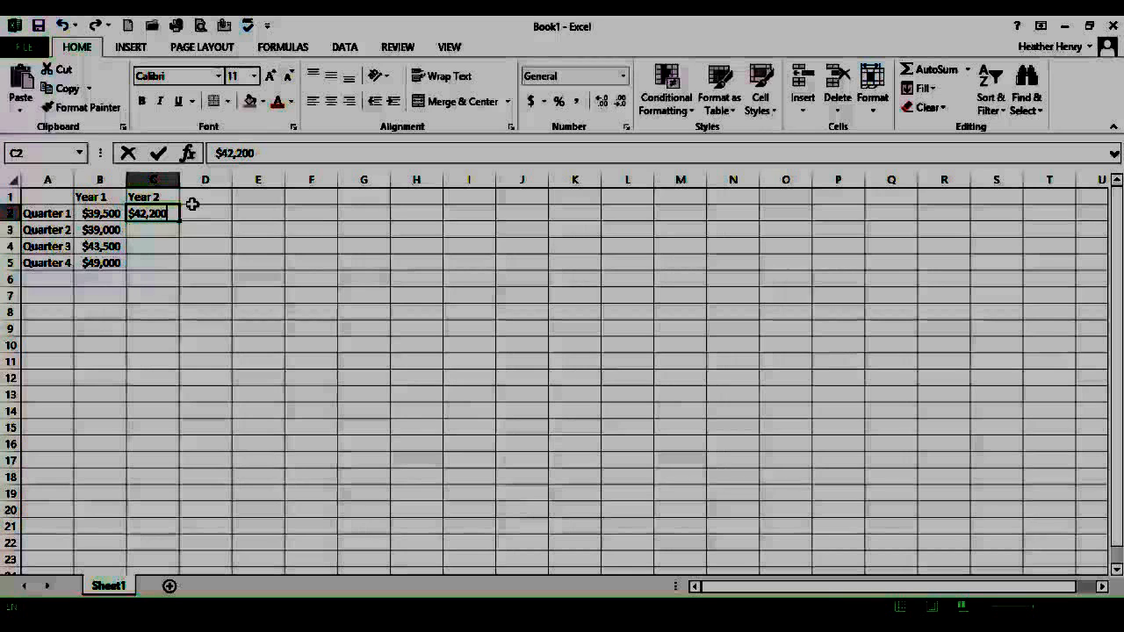
key(Return)
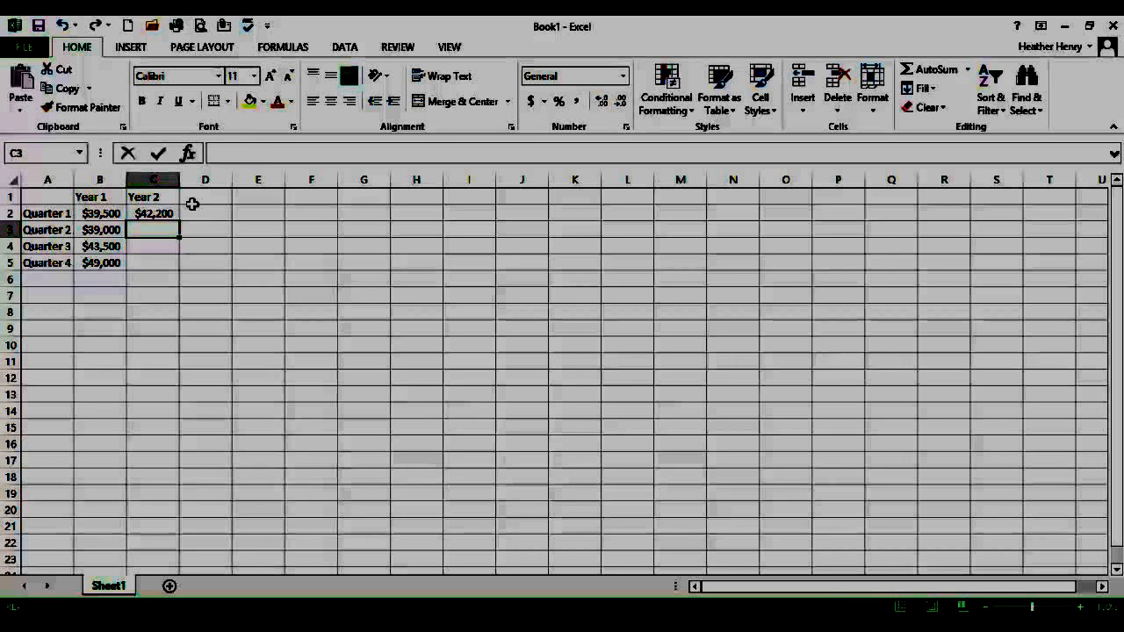
text($43,500)
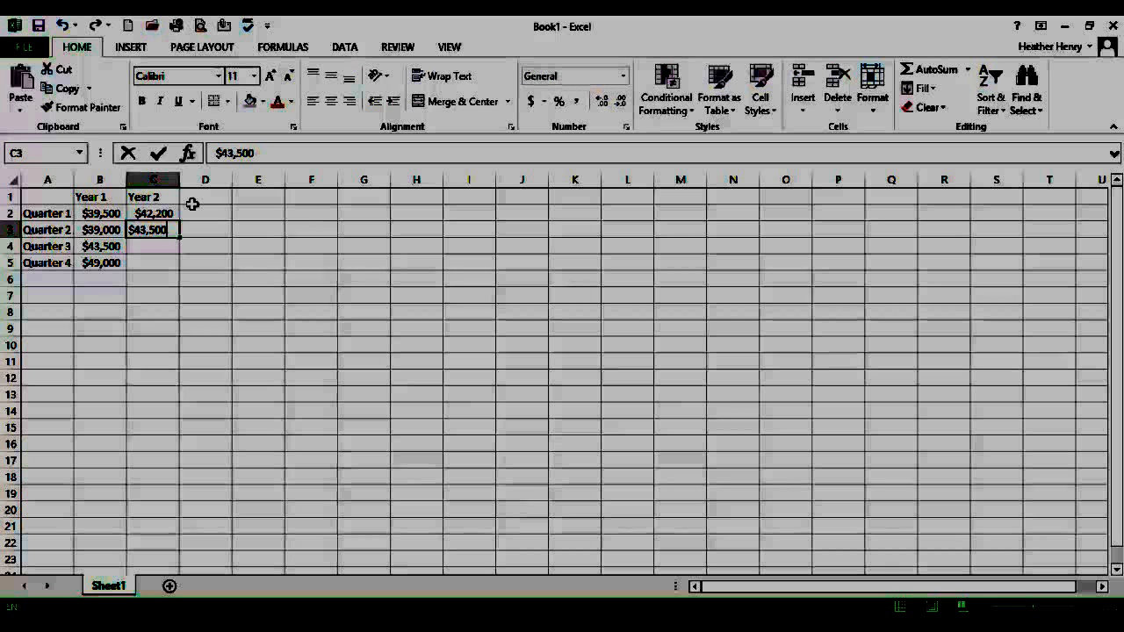
key(Return)
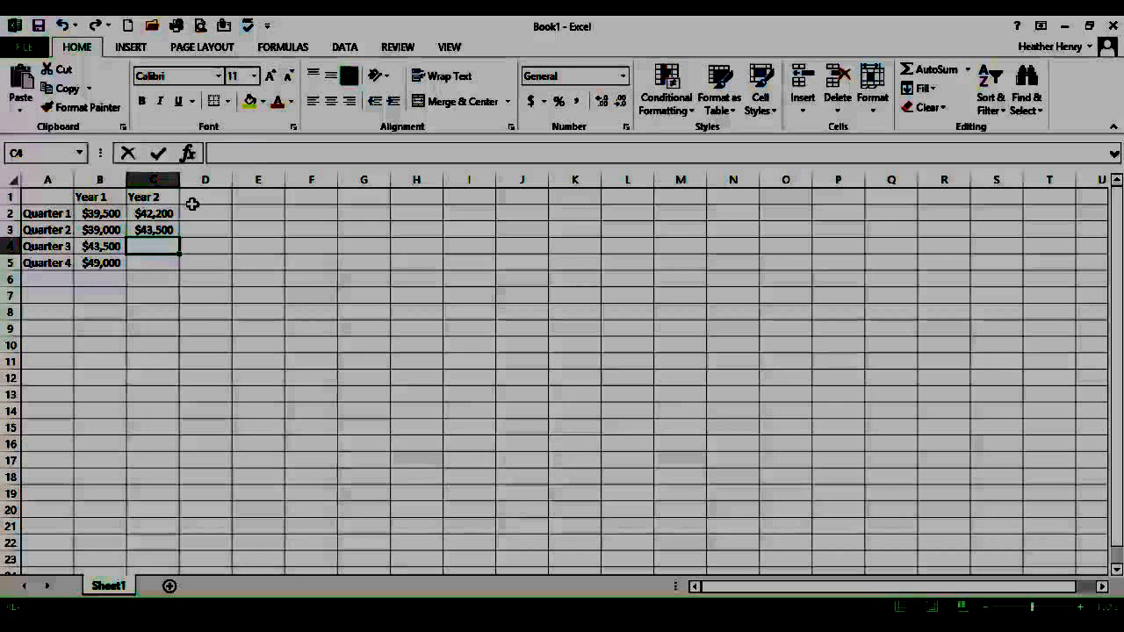
Enter the Year 2 amounts $46,850 for Quarter 3 in C4 and $51,500 for Quarter 4 in C5
text($)
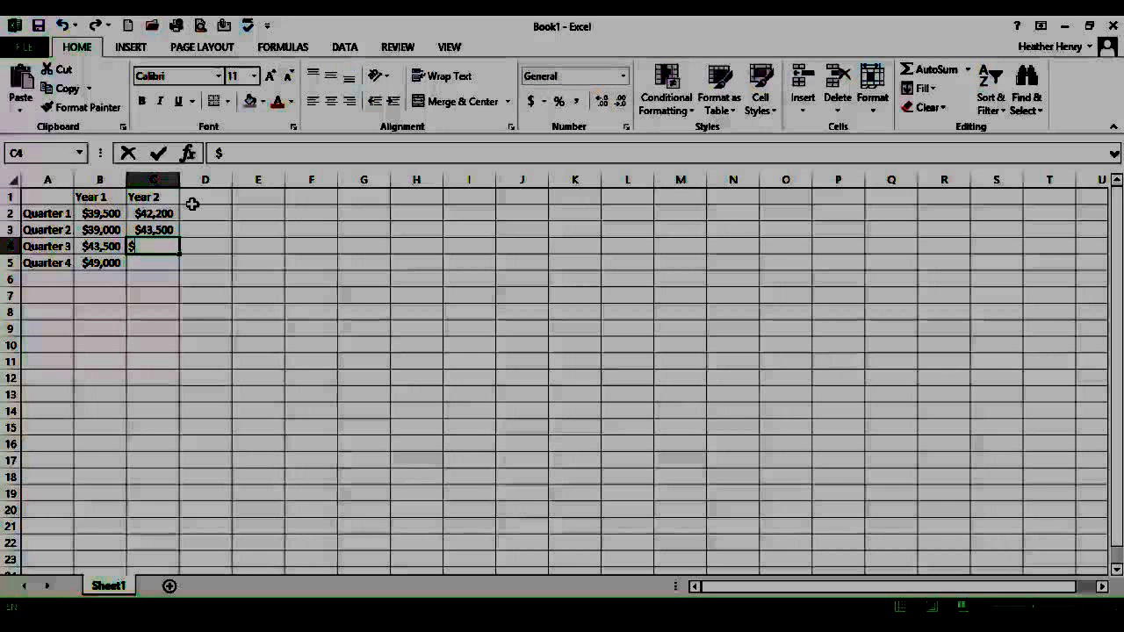
text(46,)
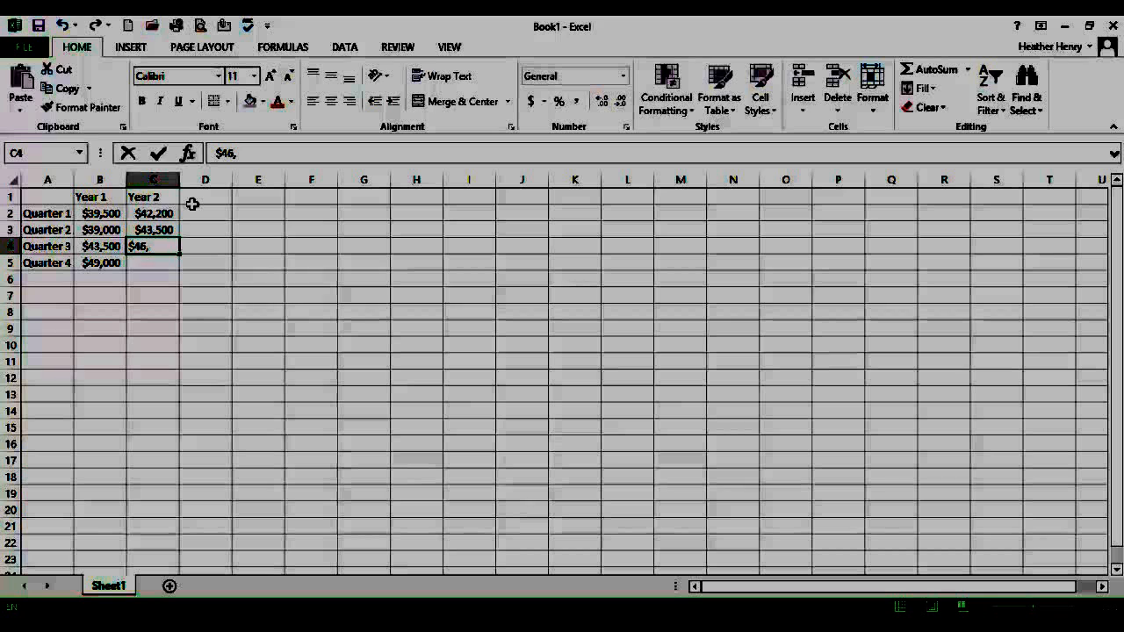
text(850)
key(Return)
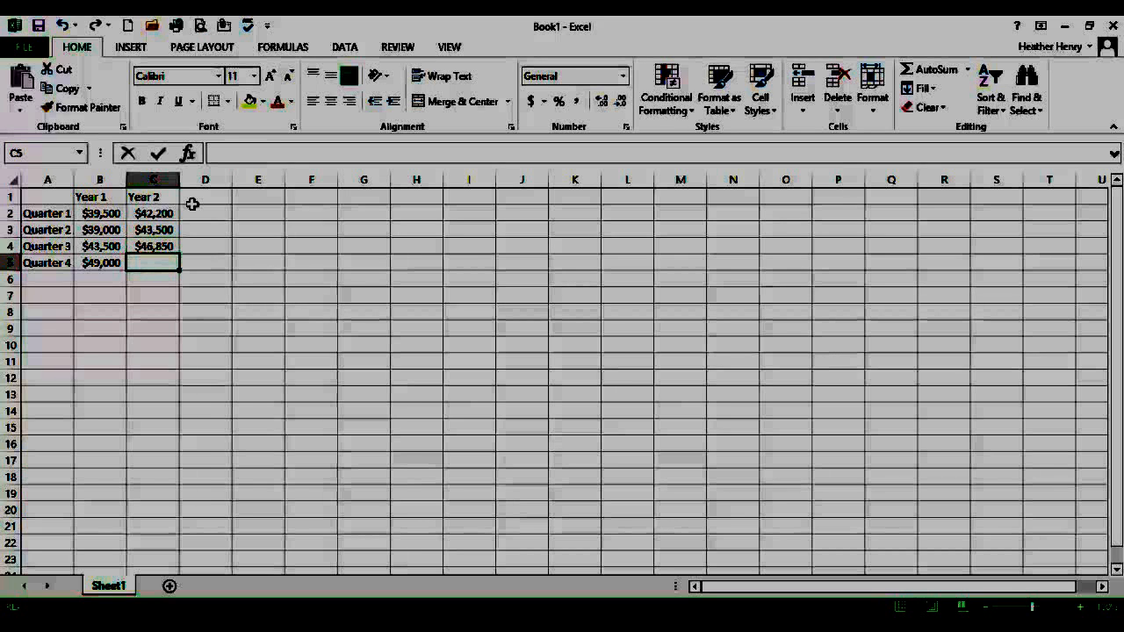
text($51,500)
key(Return)
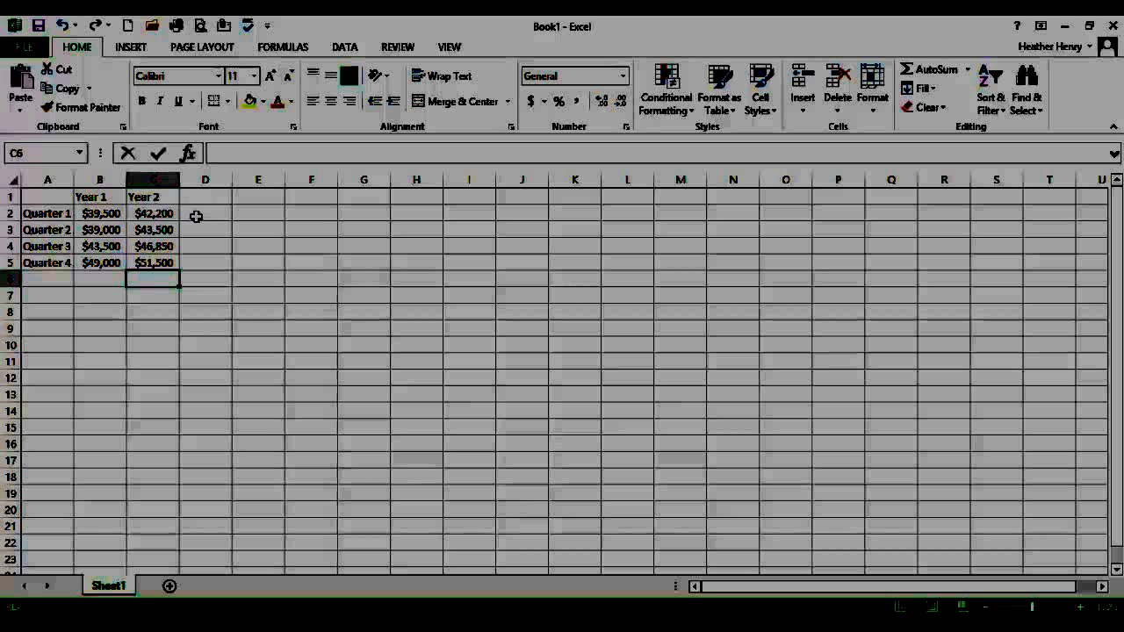
Total the four Year 1 amounts in B6 with the addition formula =B2+B3+B4+B5, picking each quarter's cell as a reference
click(196, 215)
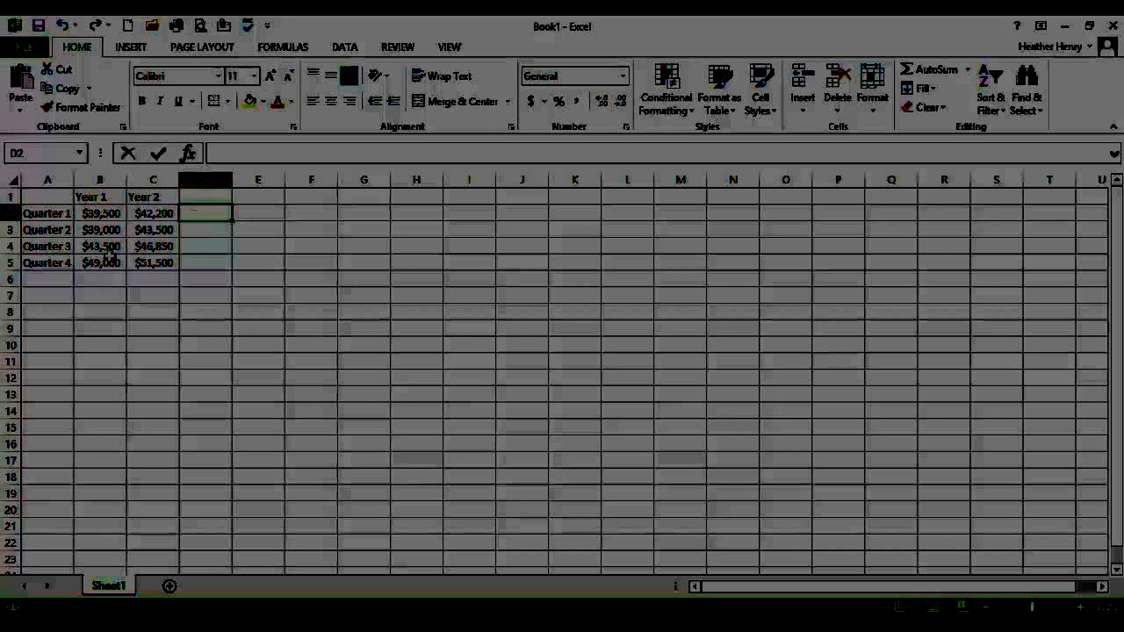
click(109, 279)
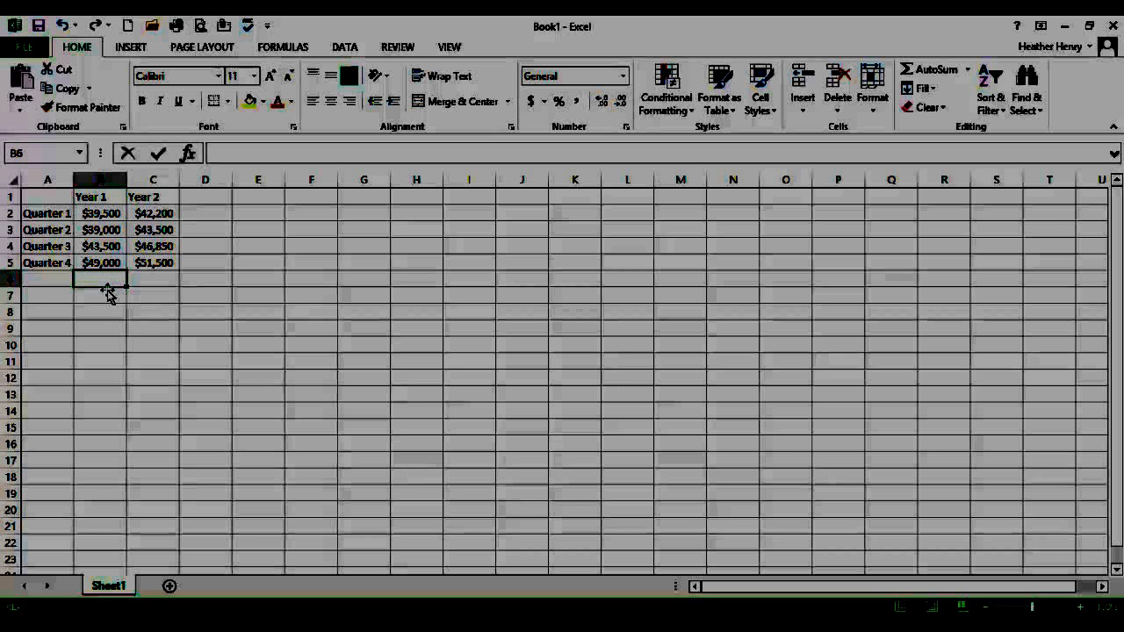
text(=)
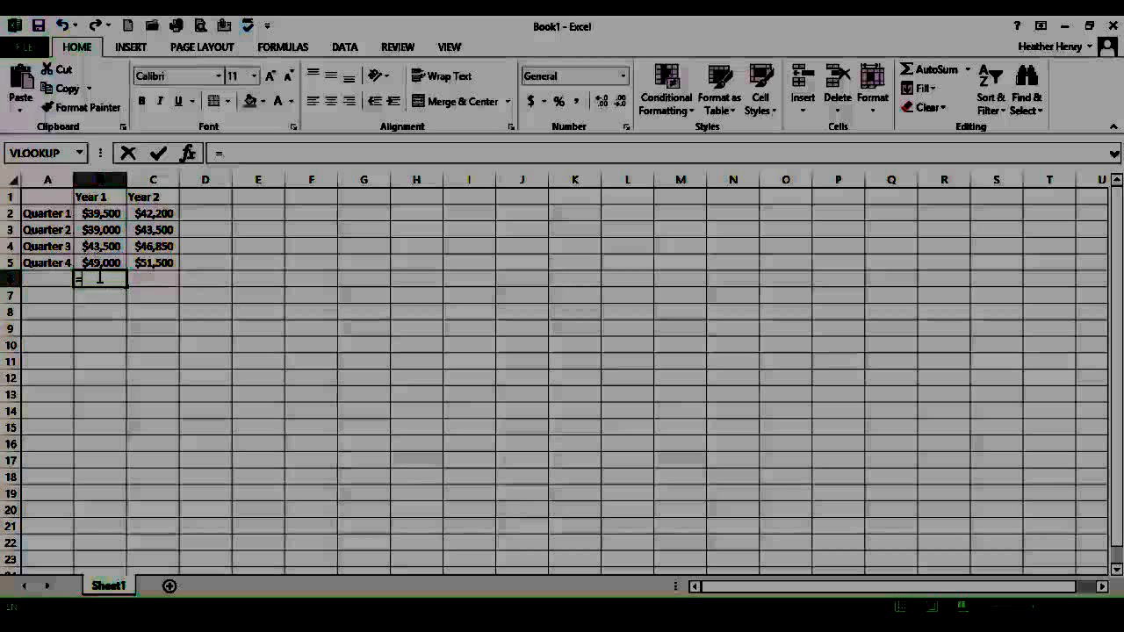
click(106, 212)
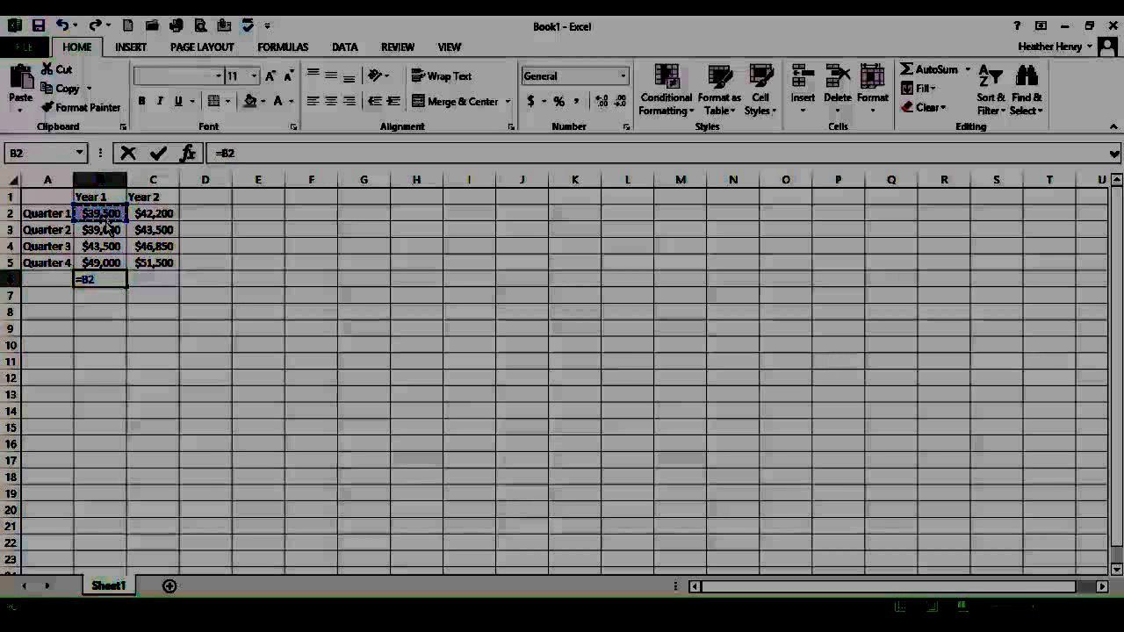
text(+)
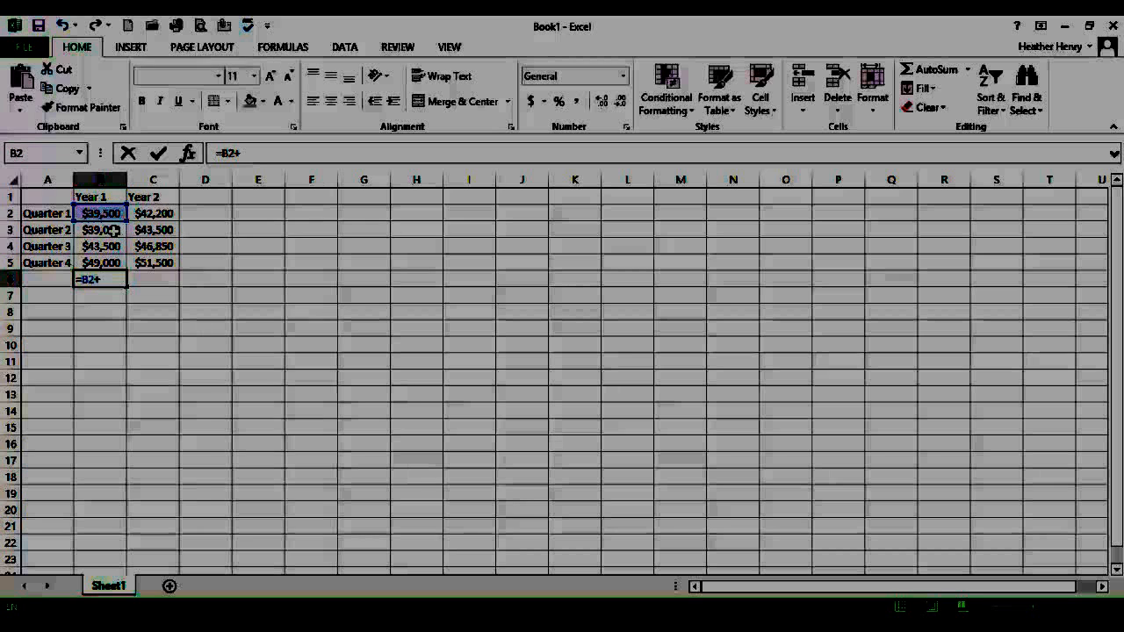
click(115, 229)
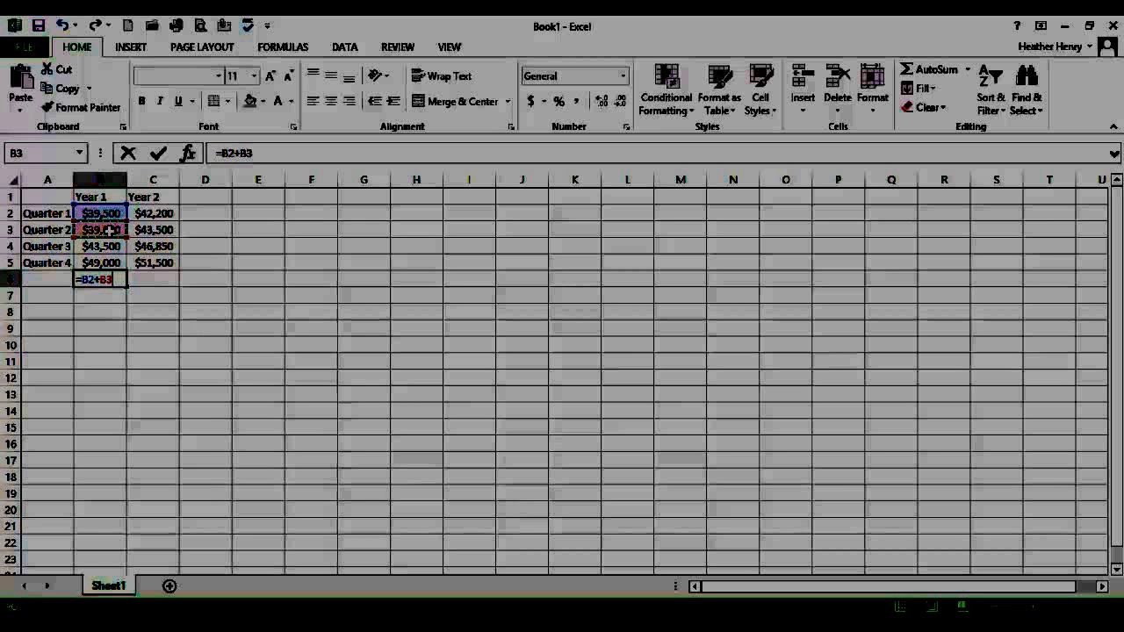
text(+)
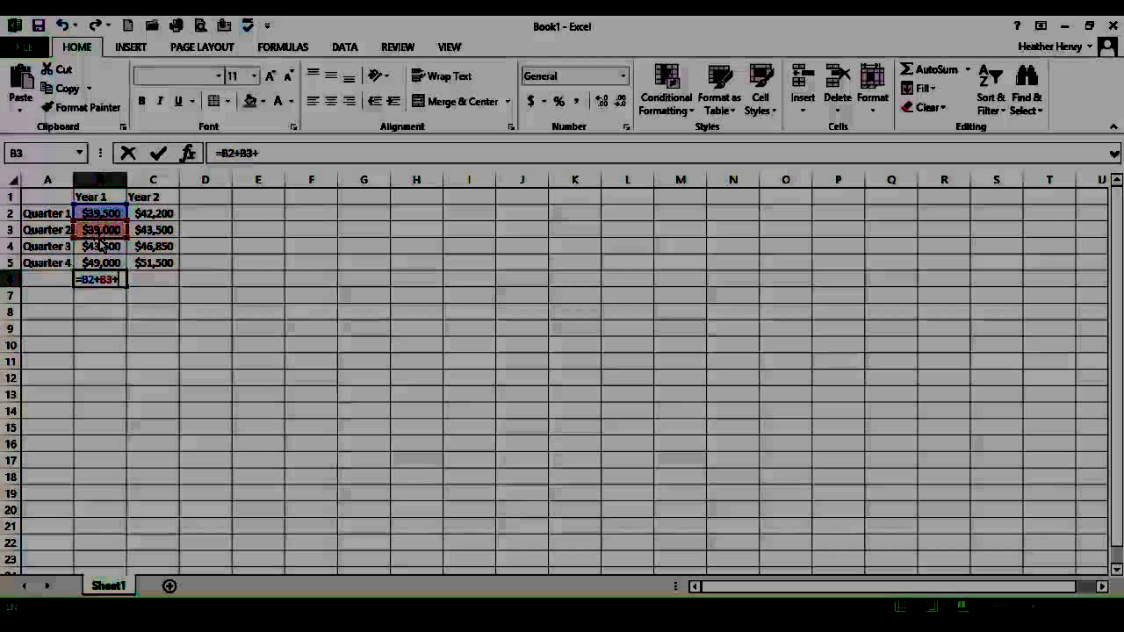
click(97, 247)
text(+)
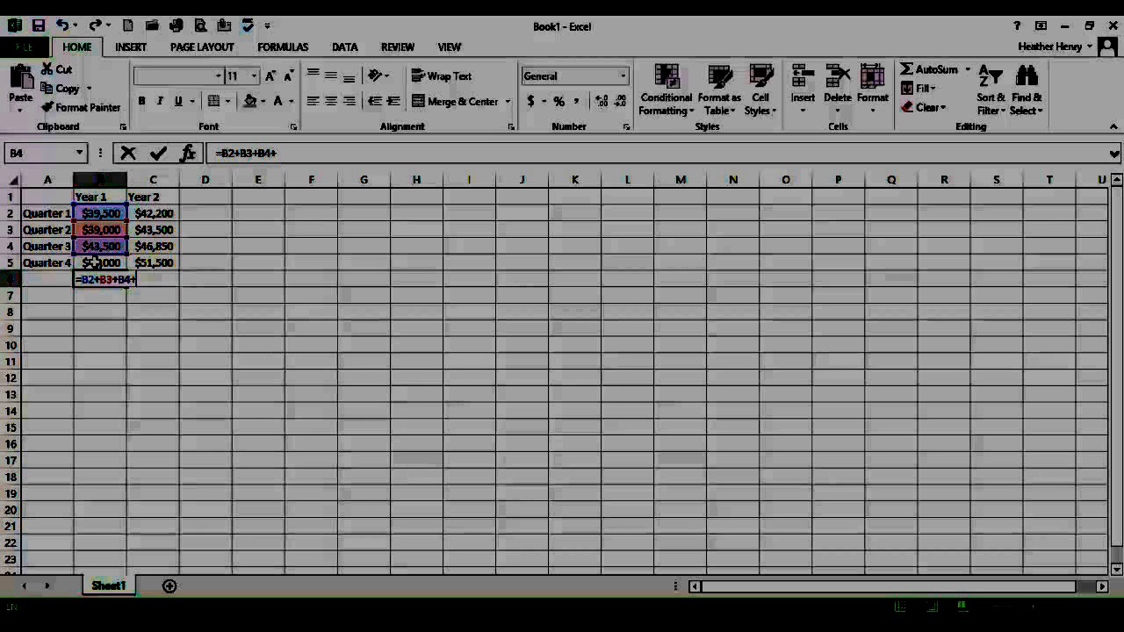
click(97, 262)
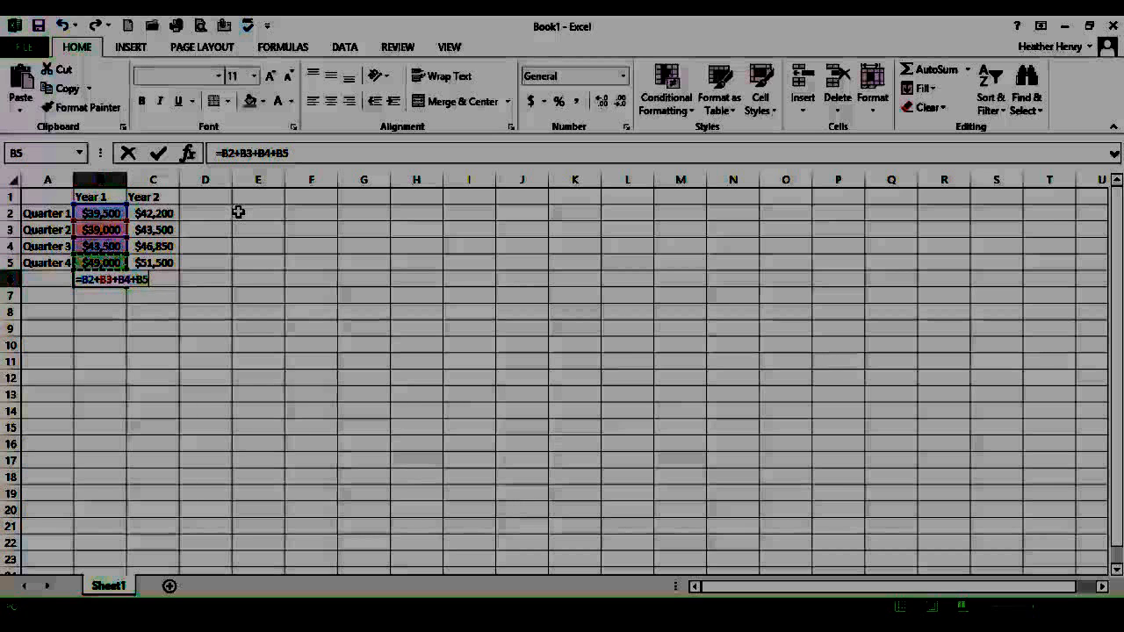
key(Return)
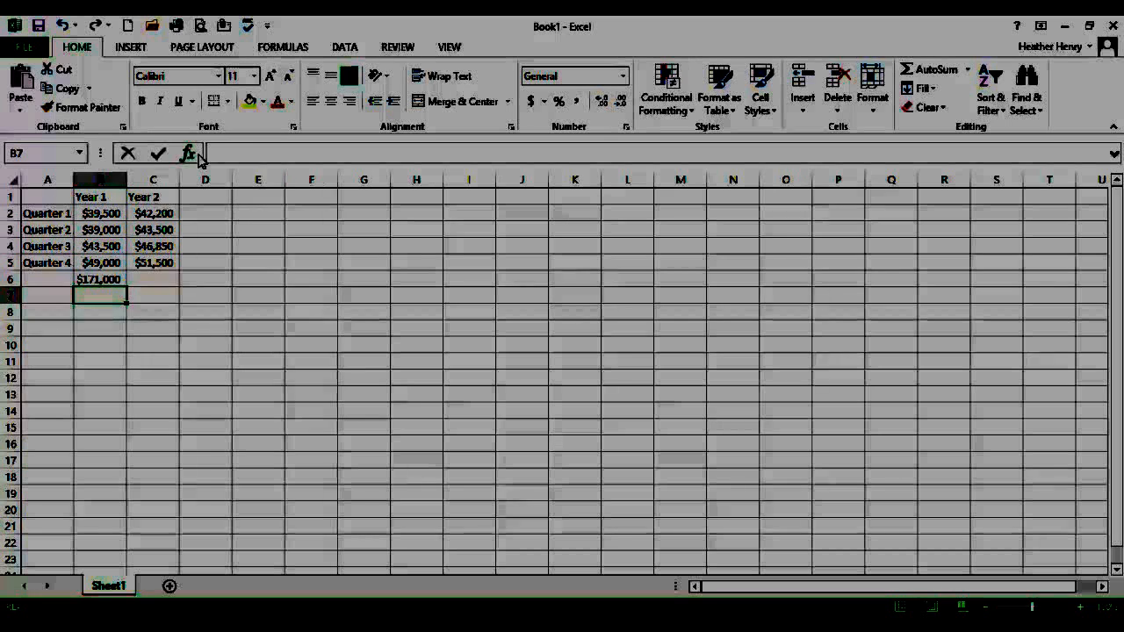
click(115, 279)
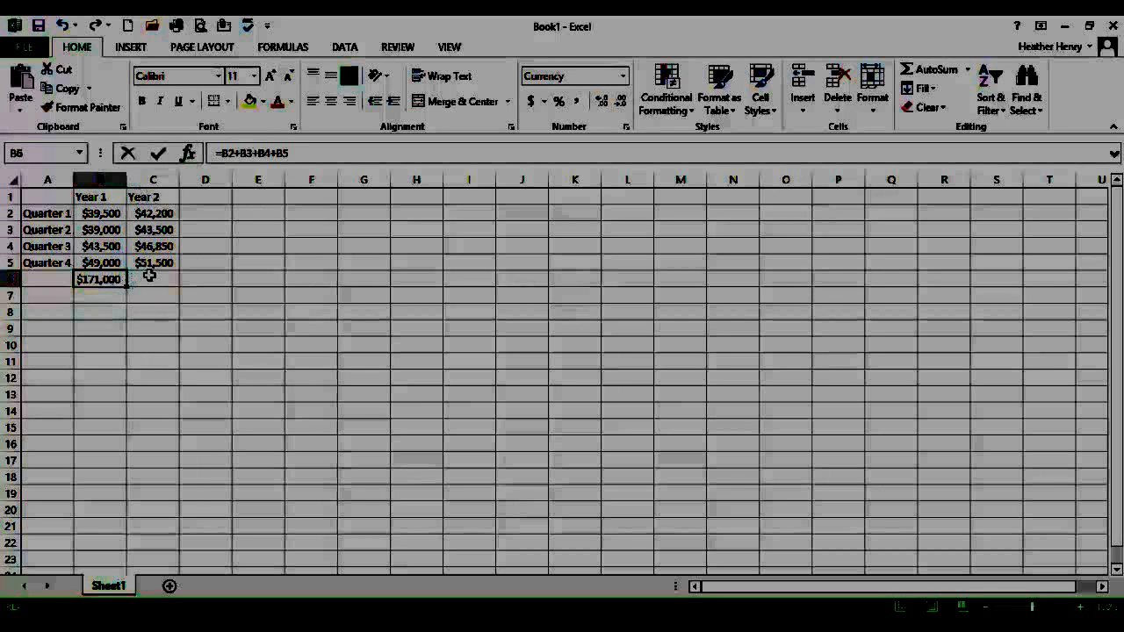
Total the Year 2 amounts in C6 with AutoSum over the range C2:C5
click(152, 276)
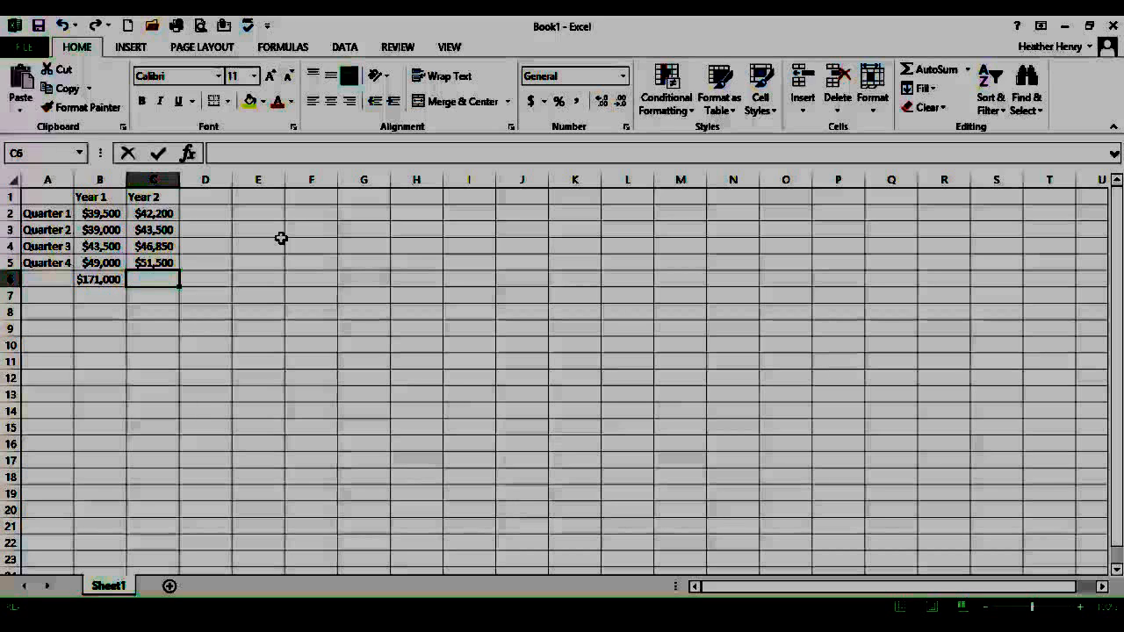
click(970, 72)
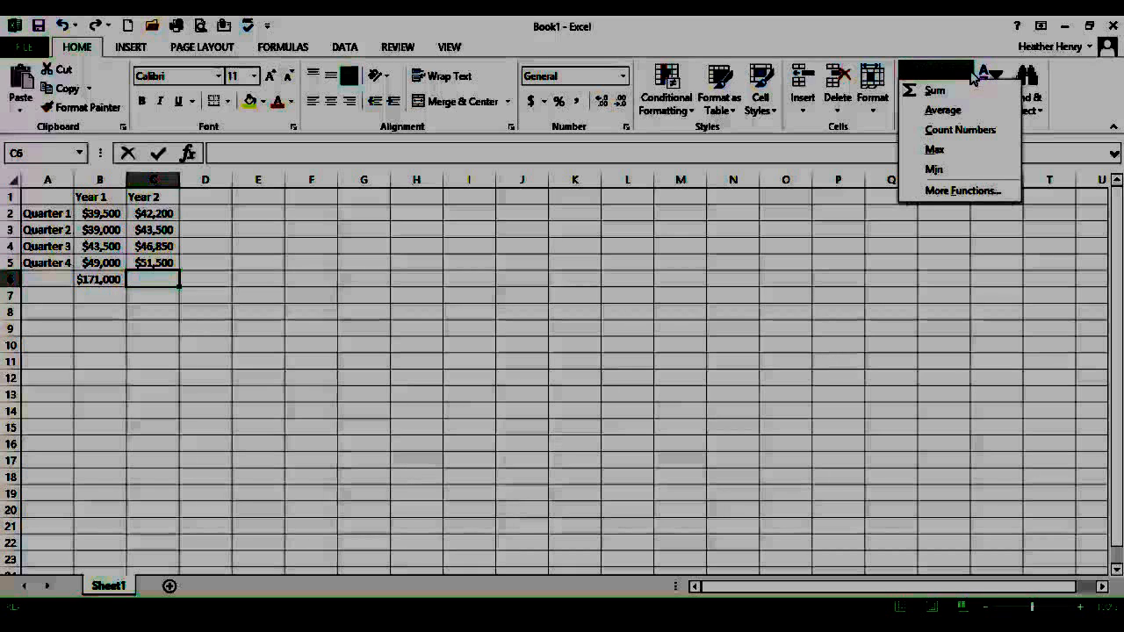
click(972, 78)
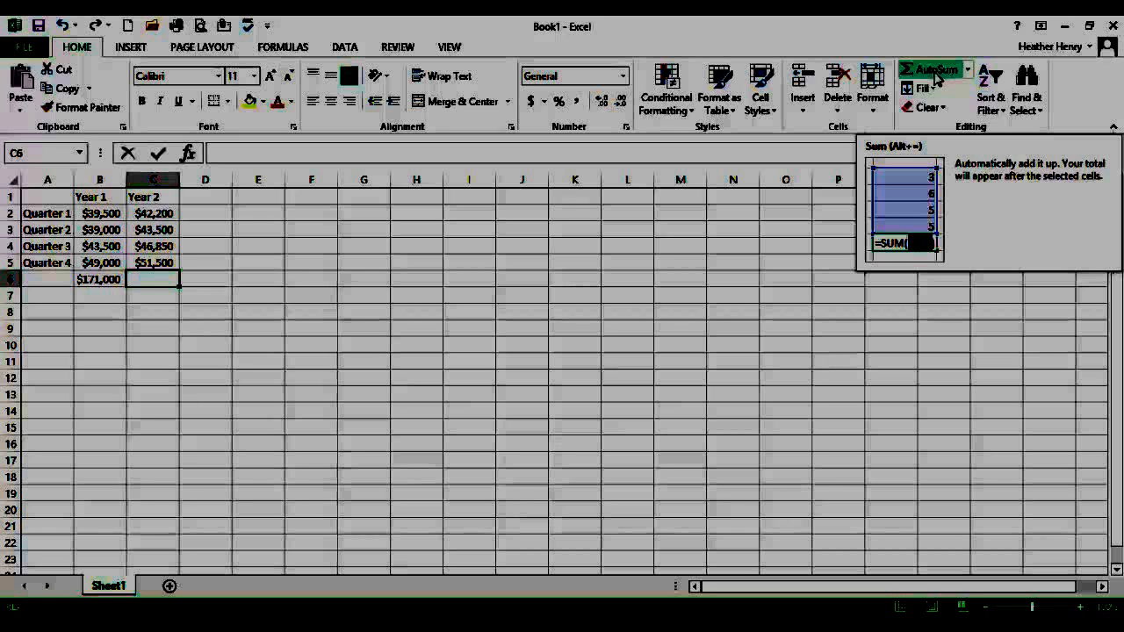
click(936, 70)
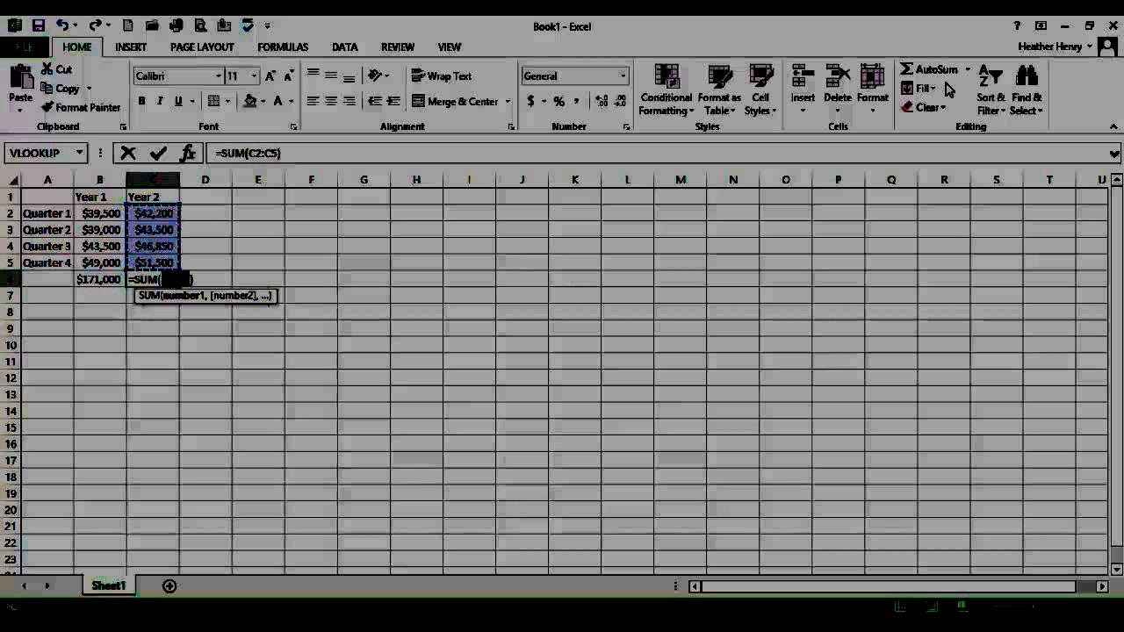
key(Return)
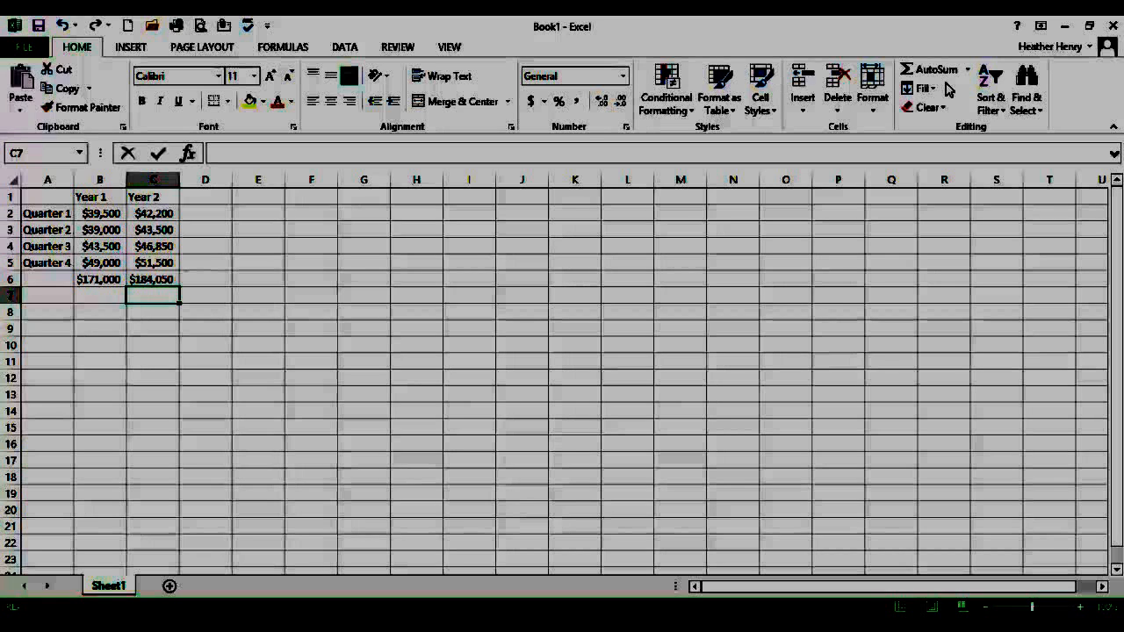
Replace the Year 2 total in C6 with a manually written formula =sum(C2:C5), and check the total formulas in row 6
key(Up)
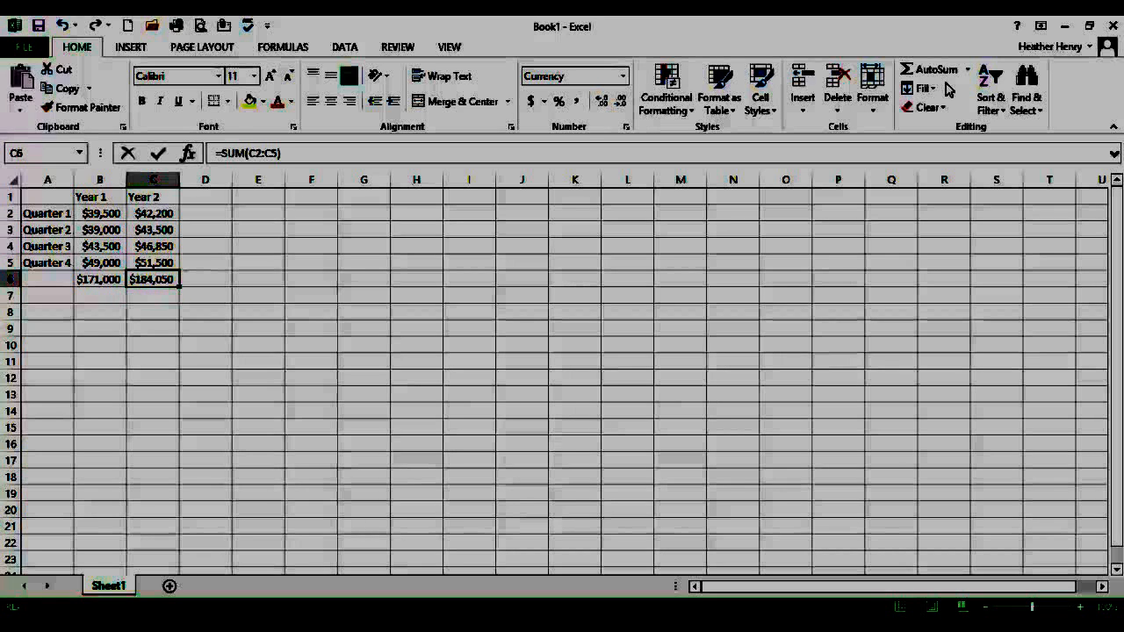
text(=)
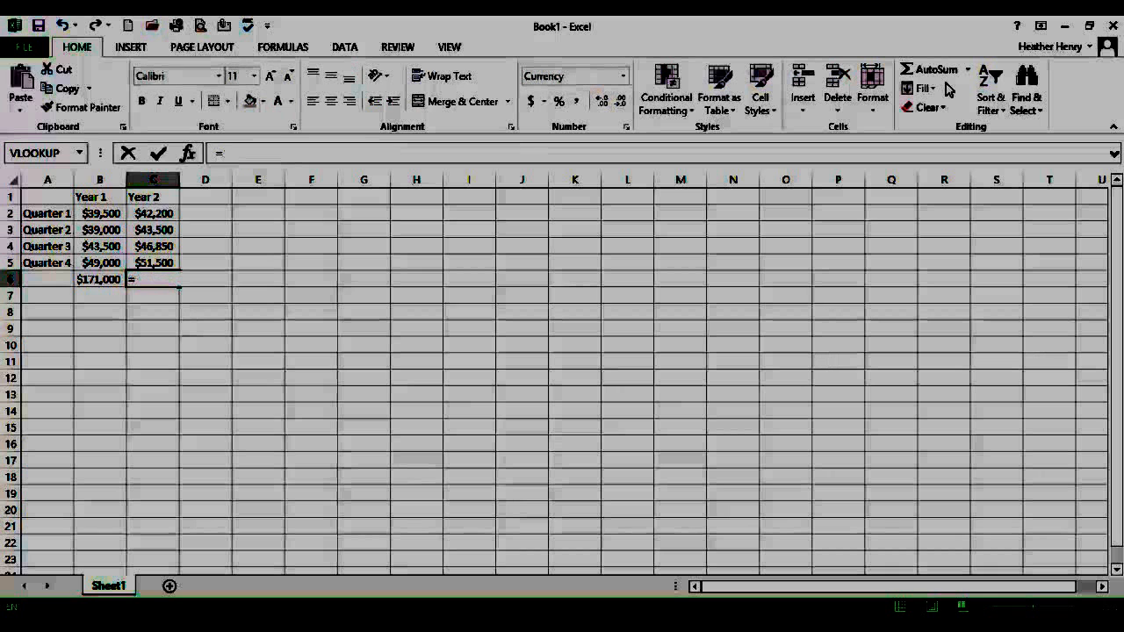
text(sum()
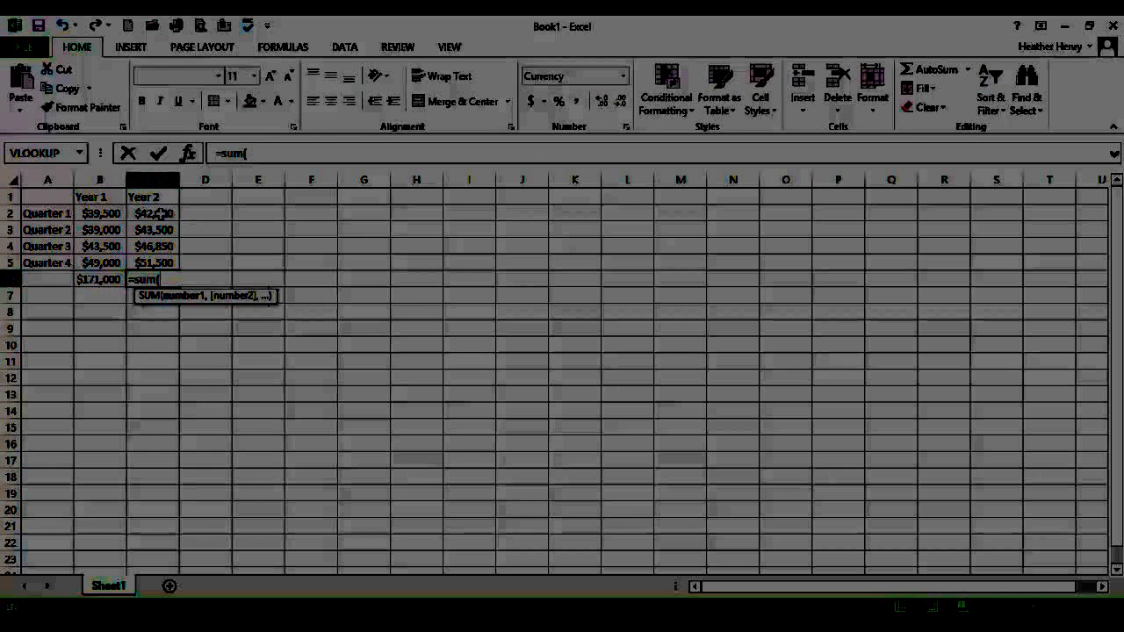
click(162, 213)
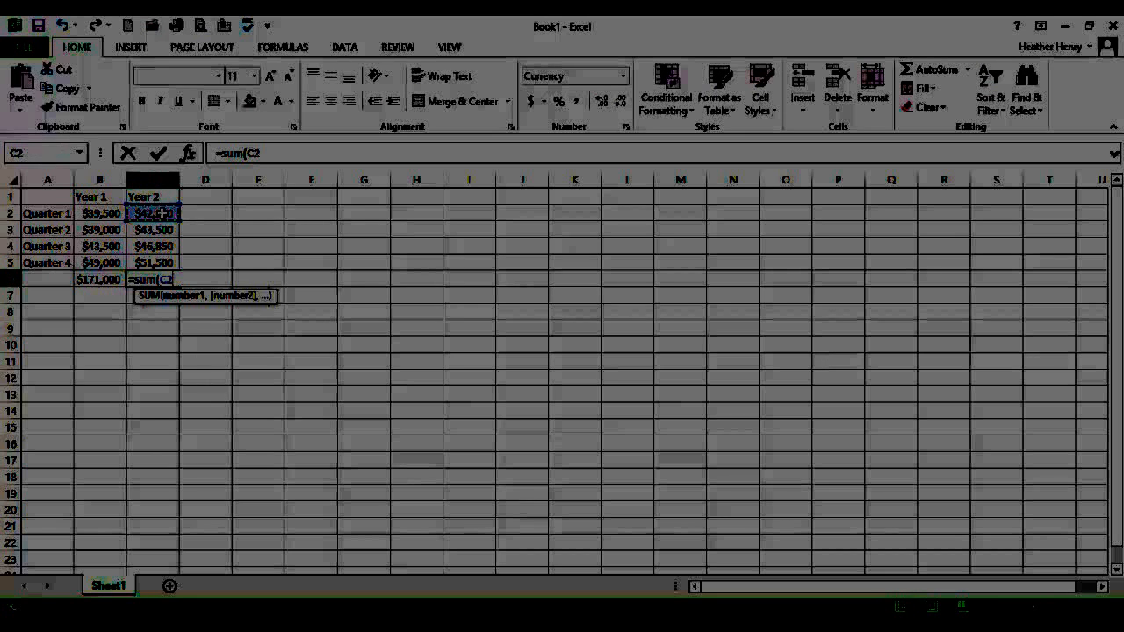
drag(161, 213, 168, 260)
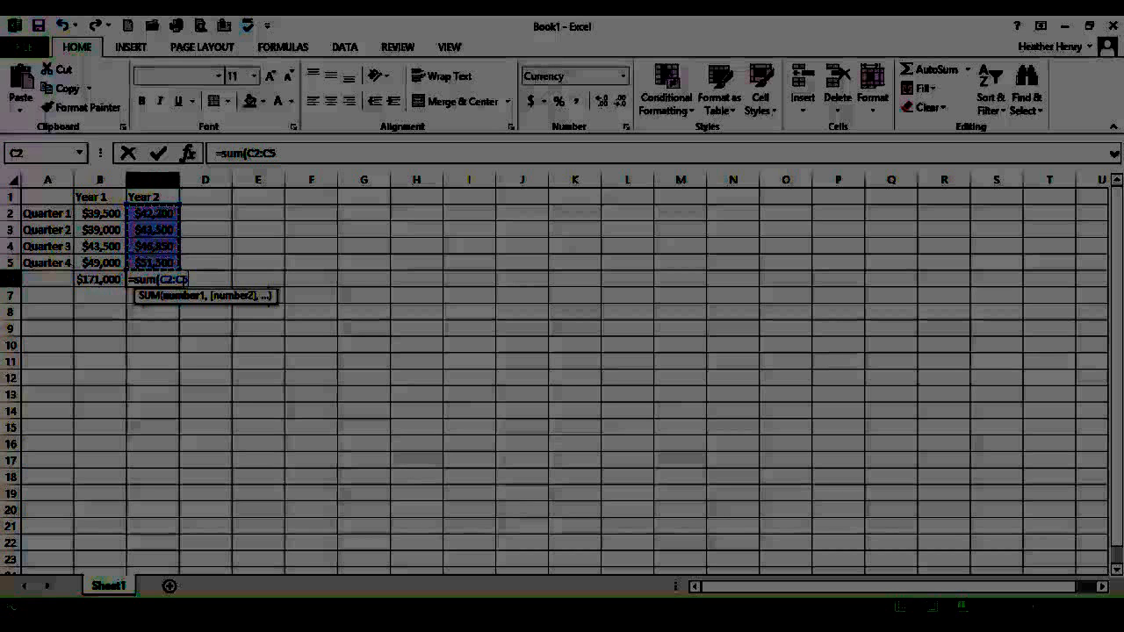
text())
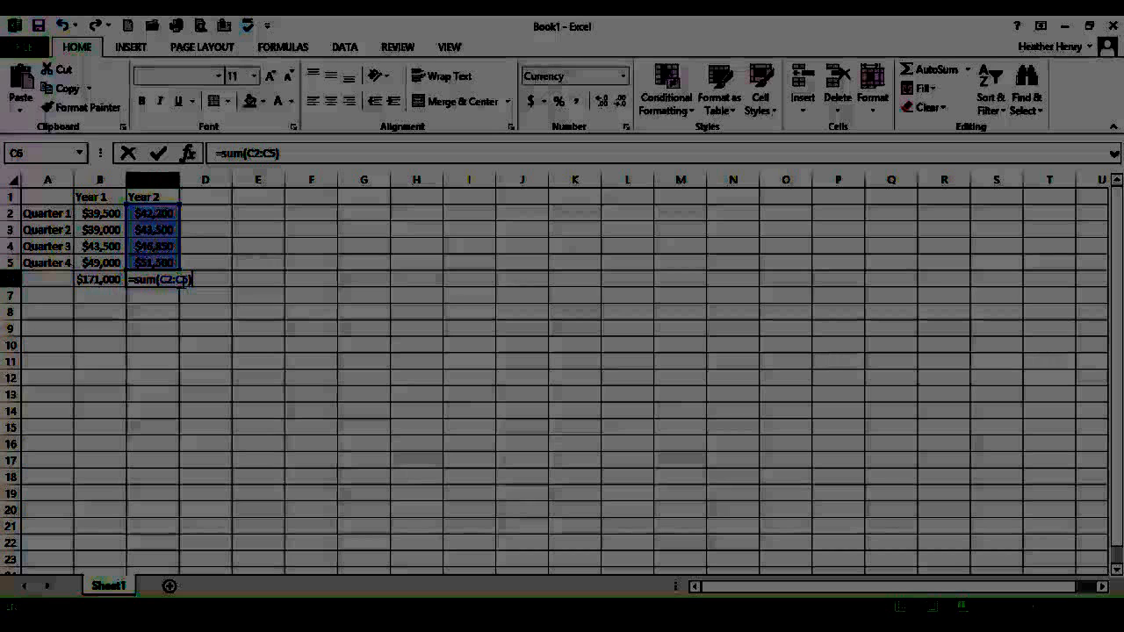
key(Return)
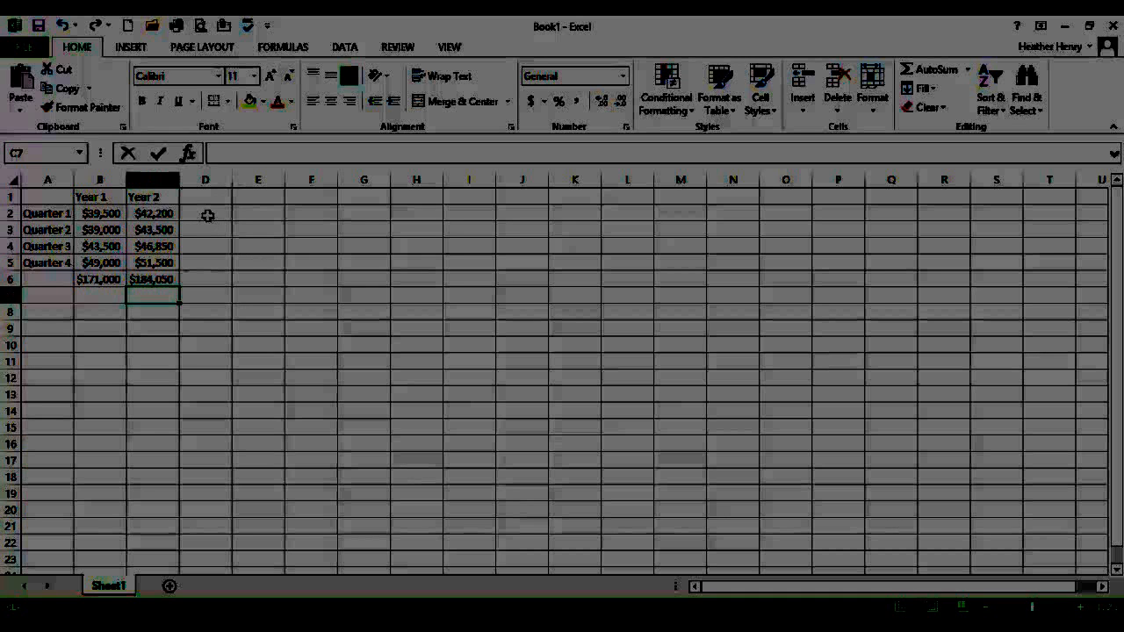
click(123, 279)
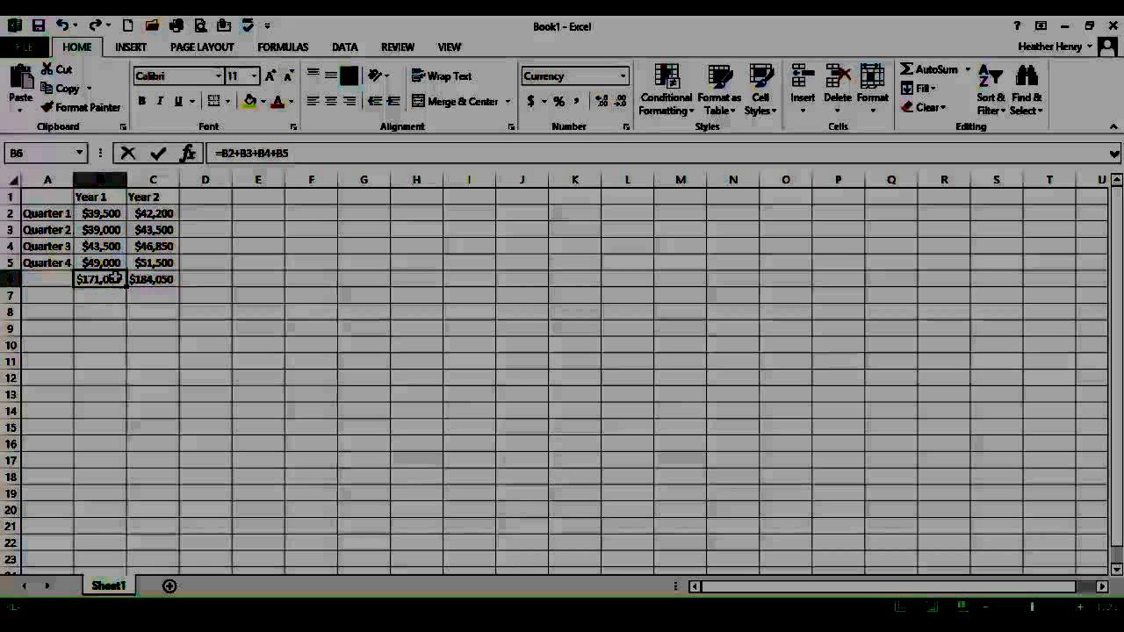
click(145, 280)
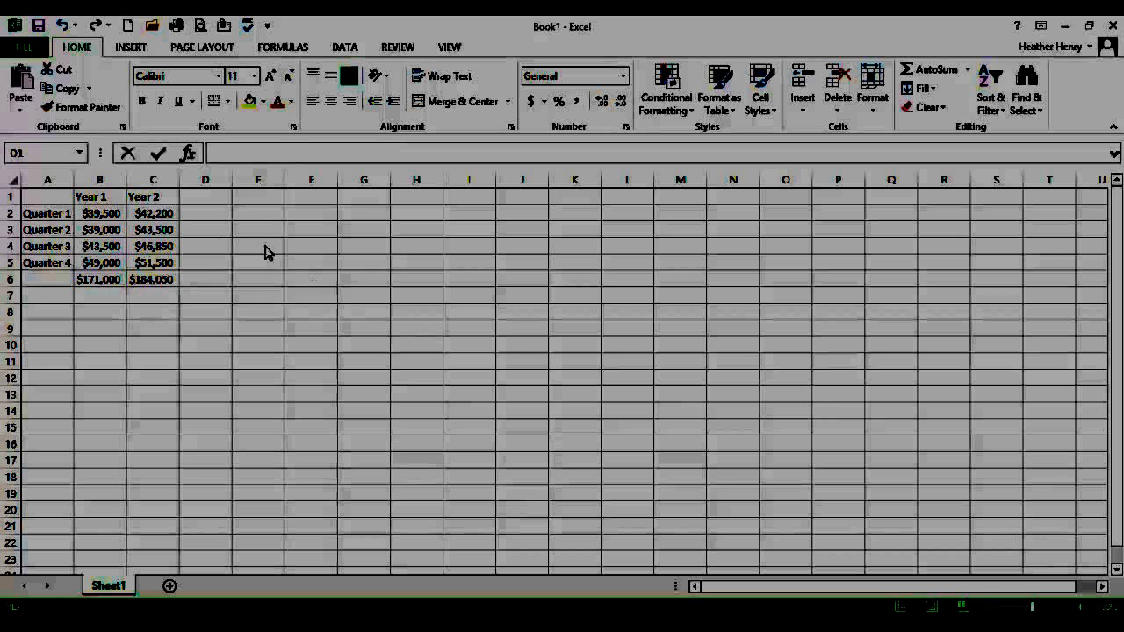
Enter the column heading "Yr 2 % Var" in D1
click(204, 201)
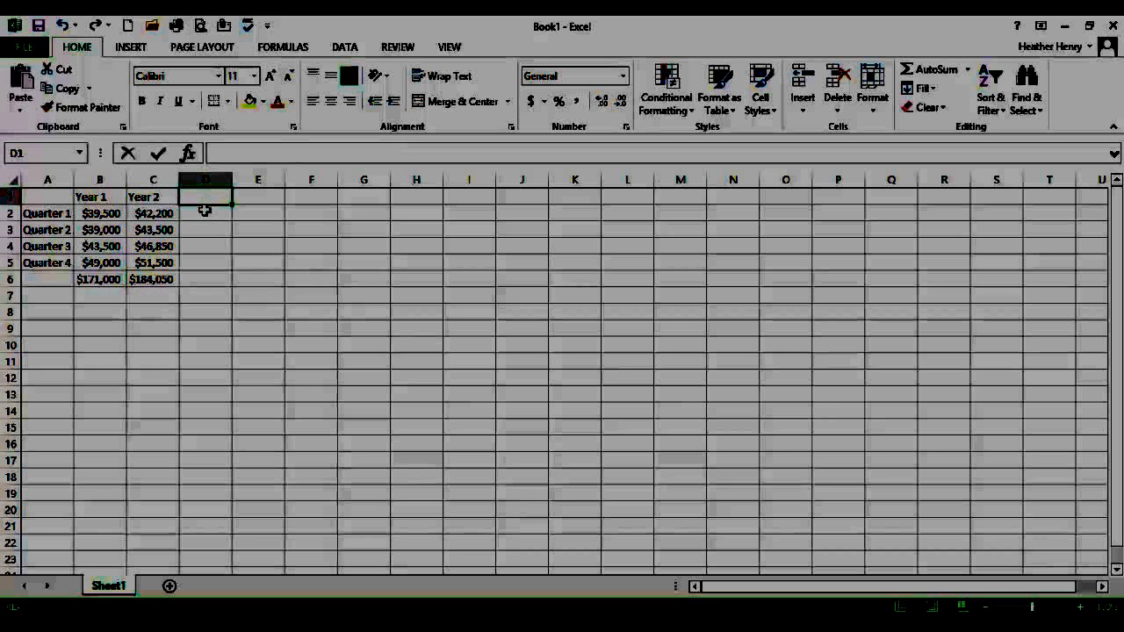
text(Y)
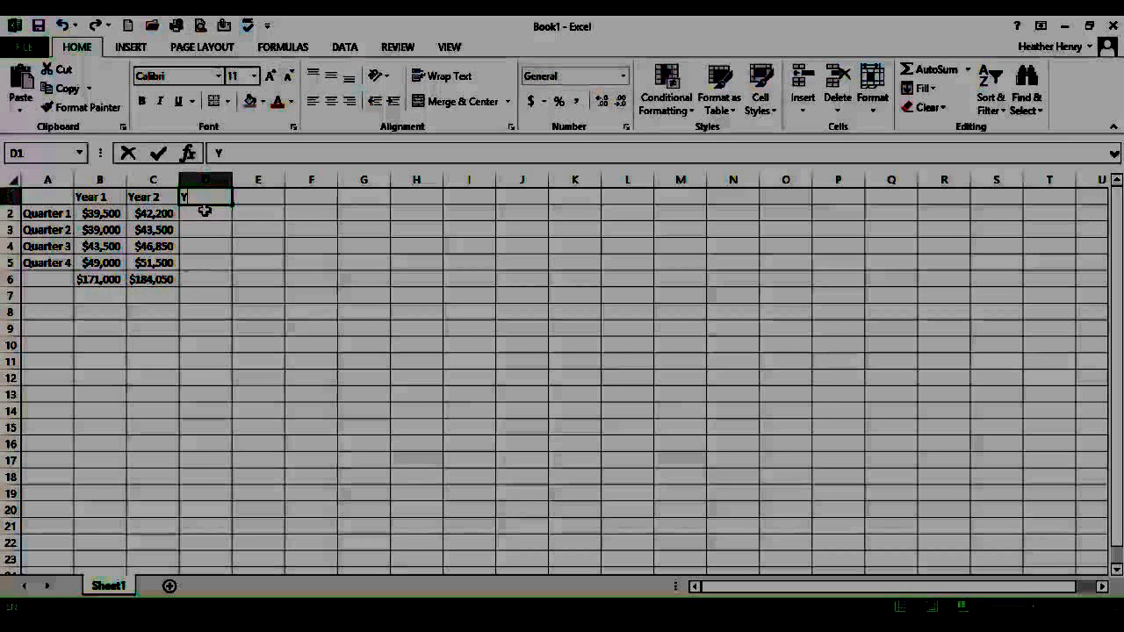
text(r 2 % Var)
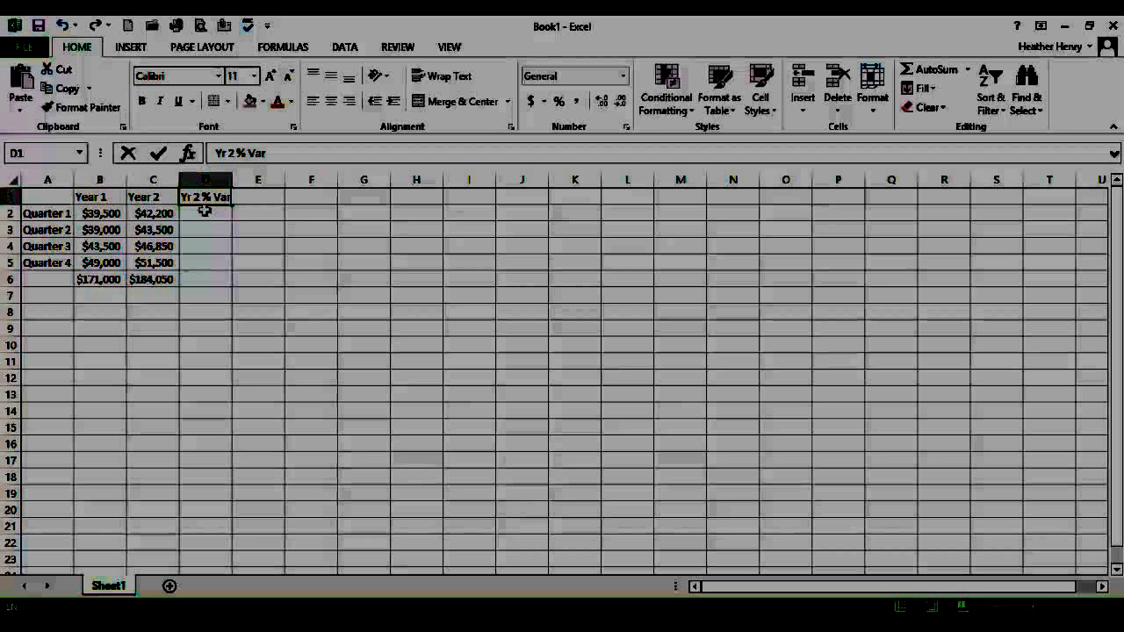
key(Return)
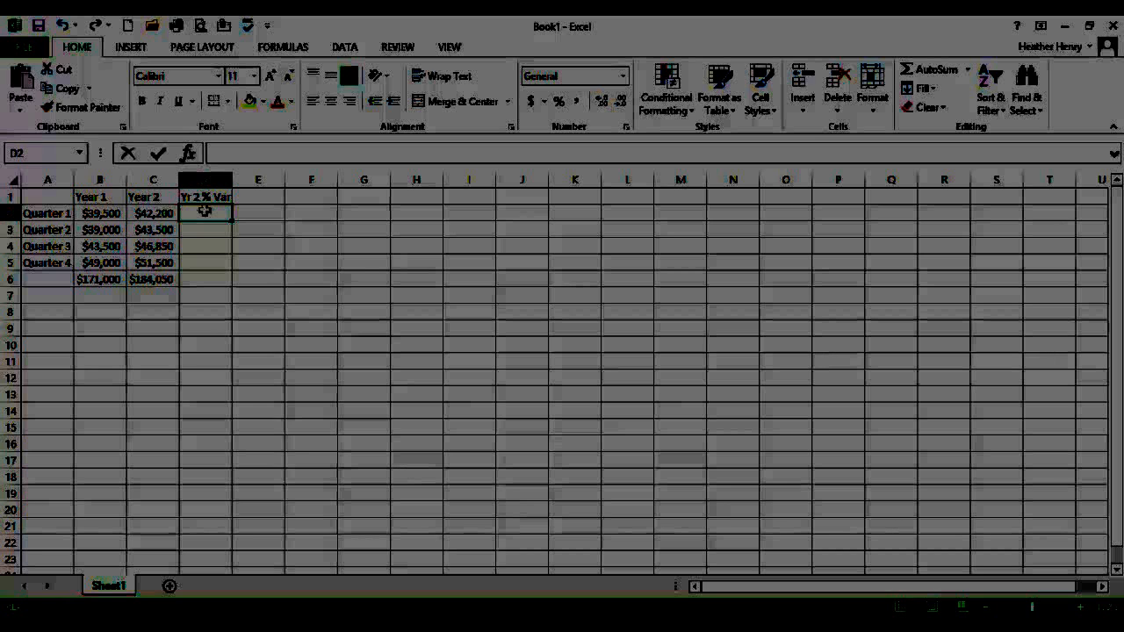
Calculate the Quarter 1 percentage variance in D2 with the formula =(C2-B2)/B2, picking the amount cells as references
text(=)
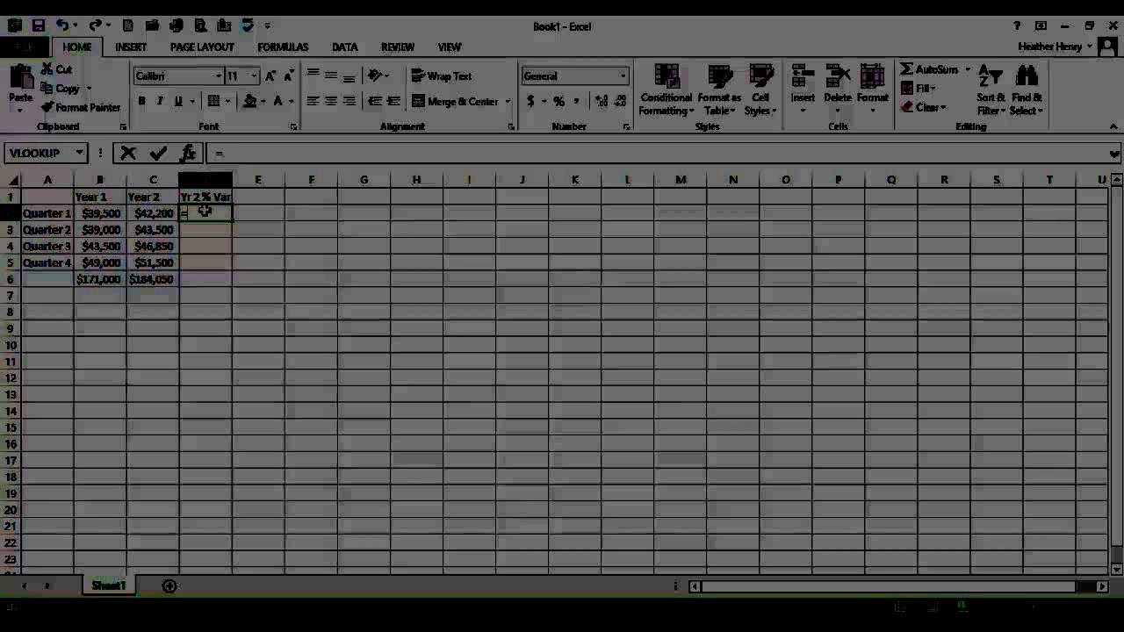
text(()
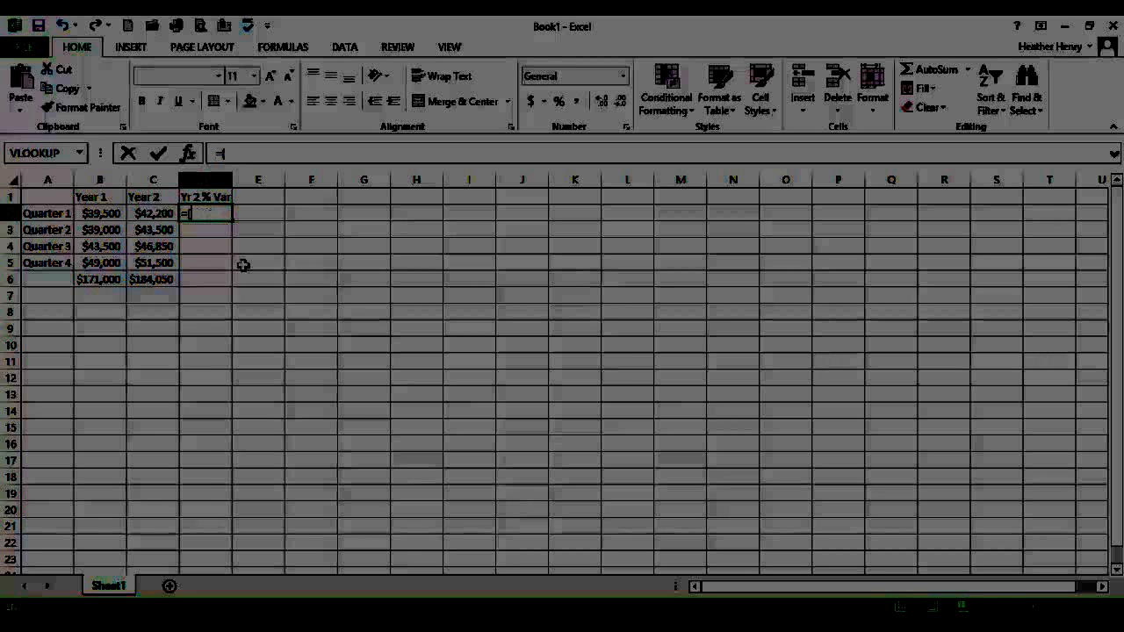
click(143, 212)
text(-)
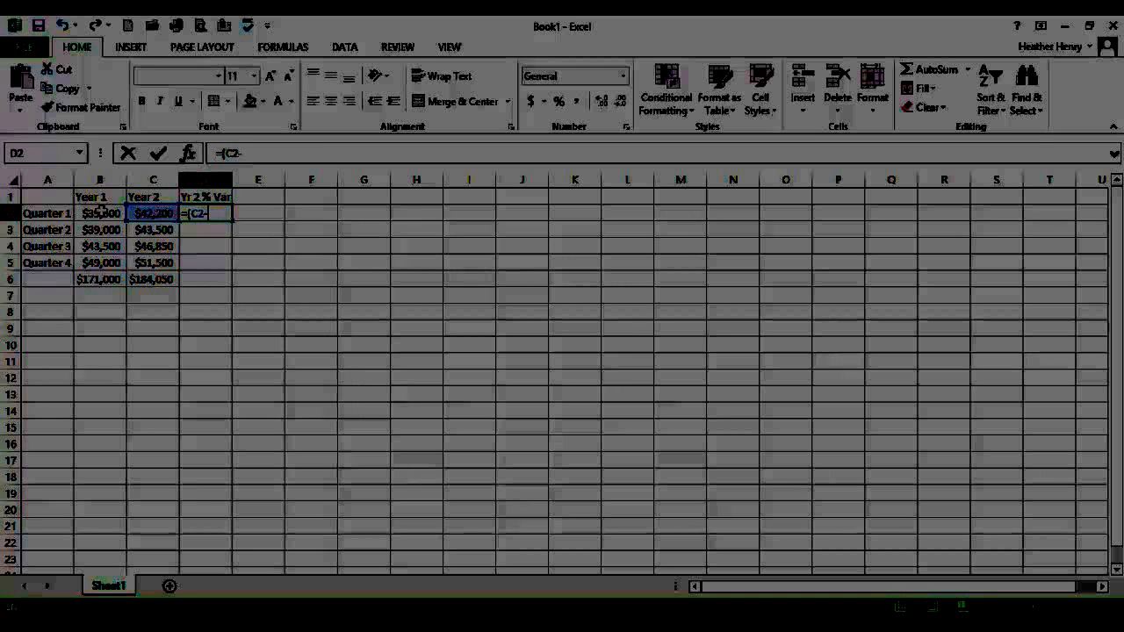
click(101, 213)
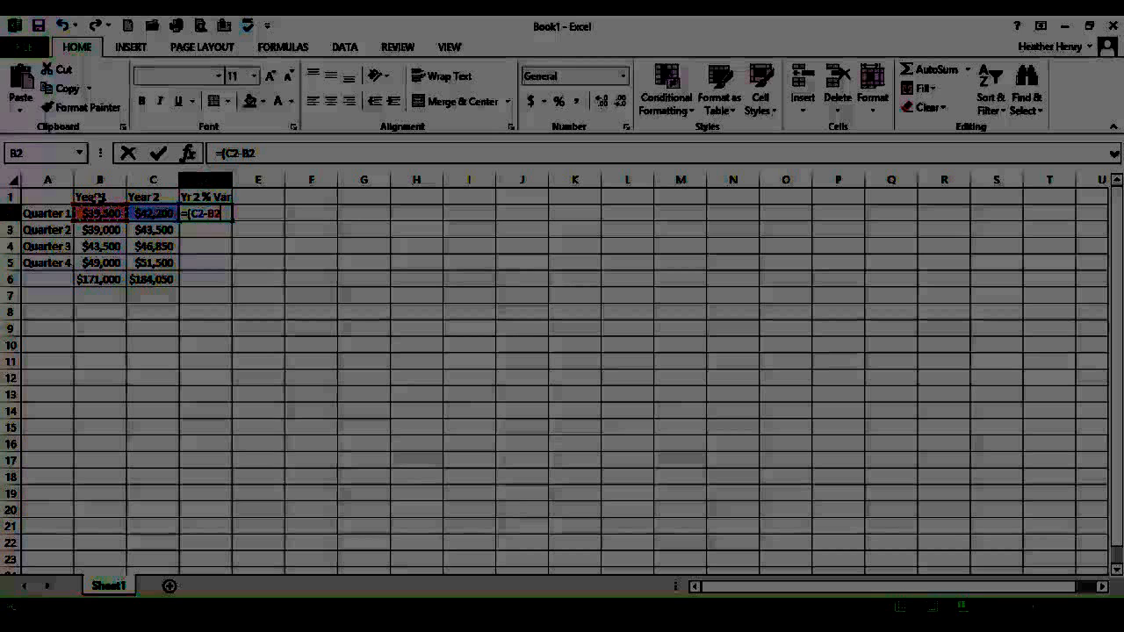
text()/)
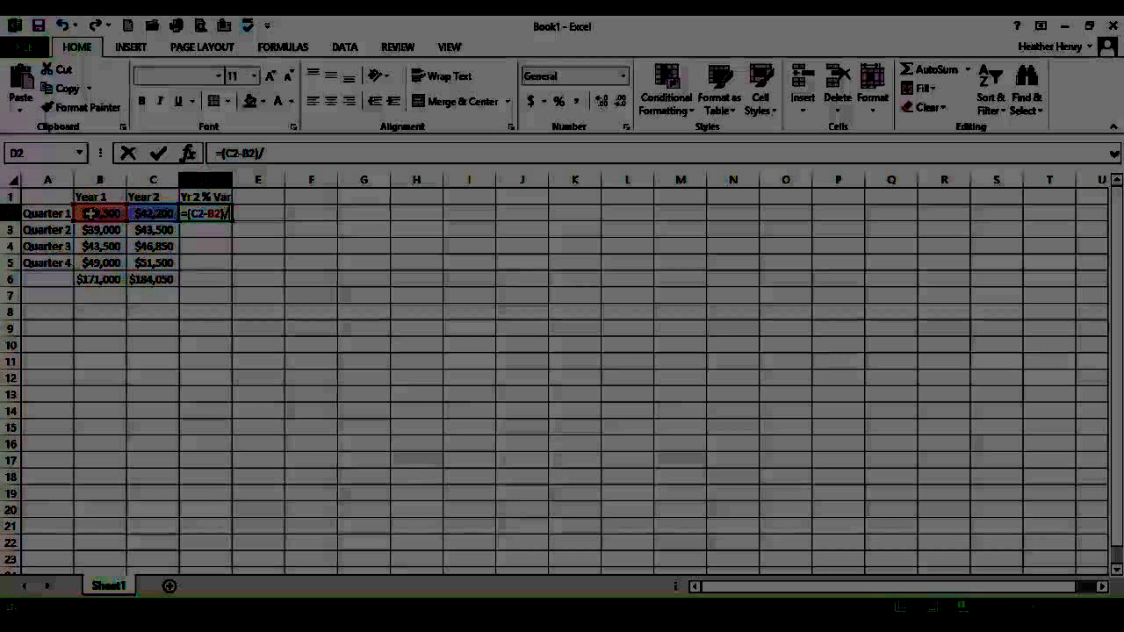
click(91, 213)
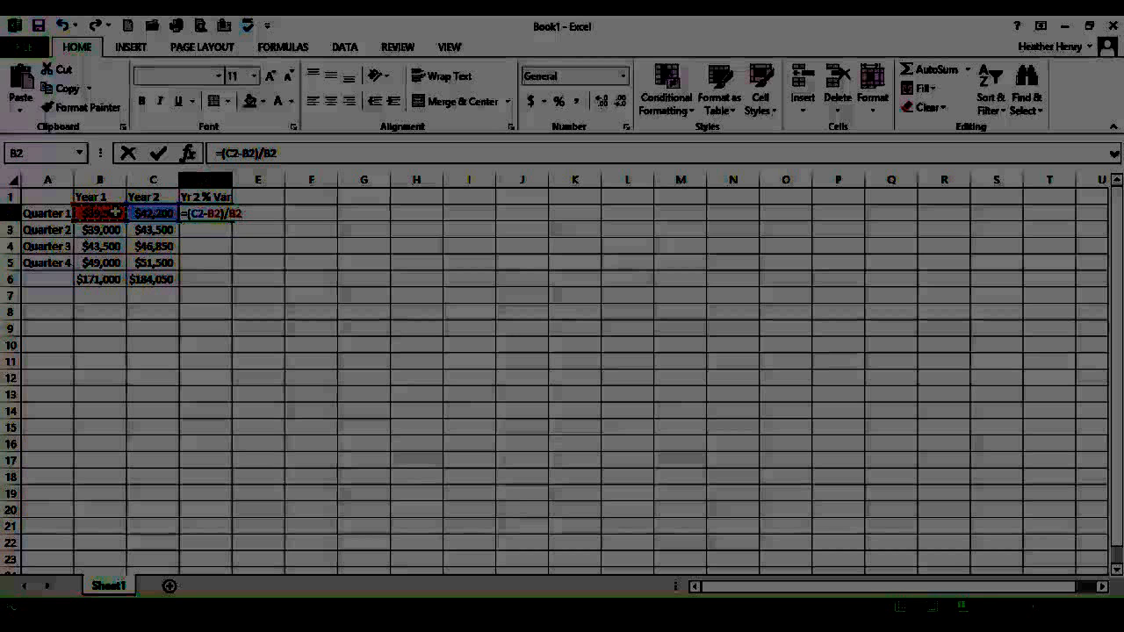
key(Return)
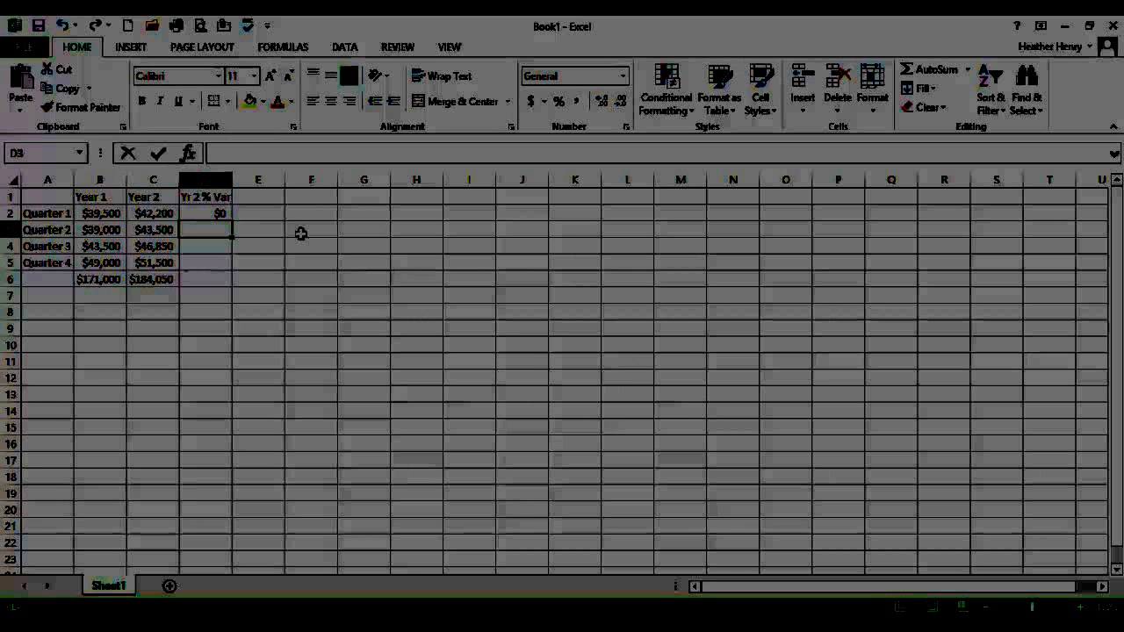
Format the Quarter 1 variance in D2 as a percentage with one decimal place
click(191, 209)
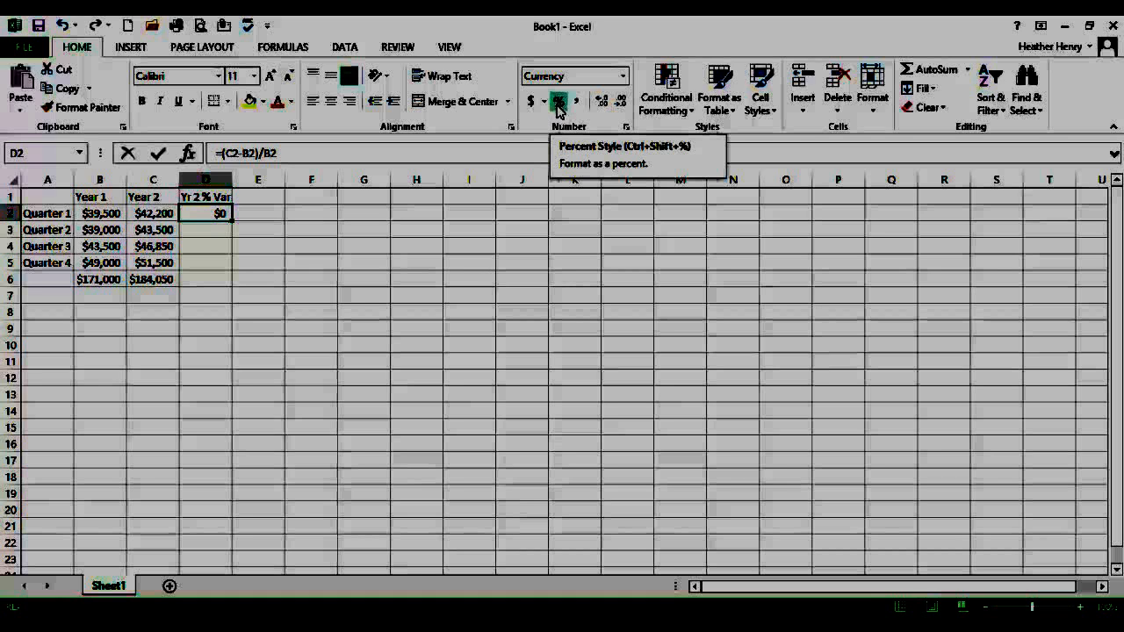
click(560, 107)
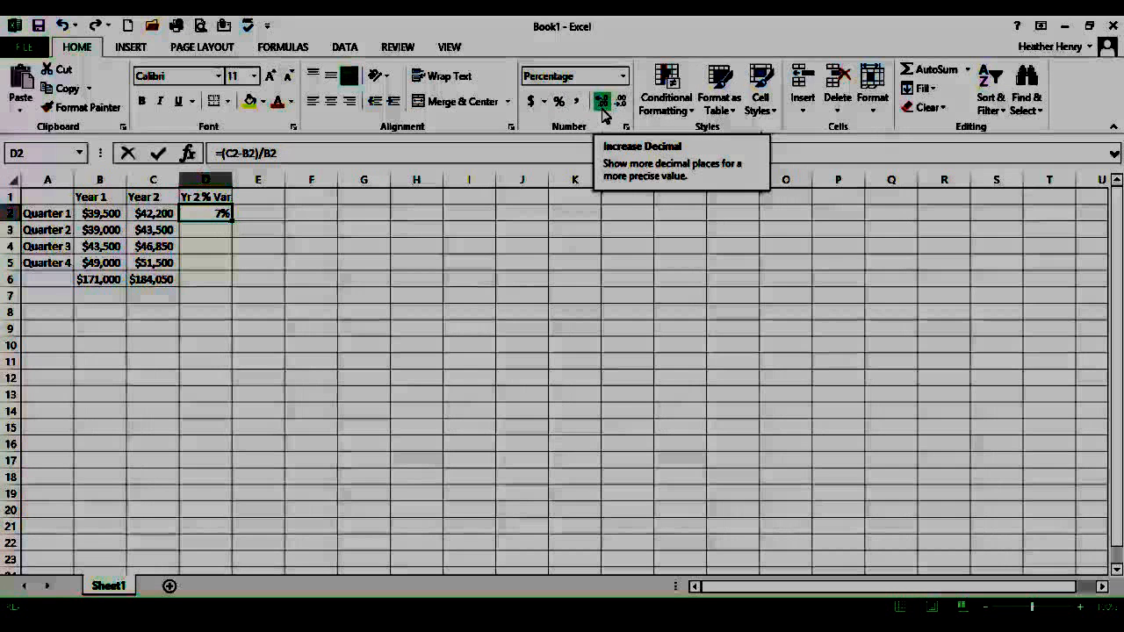
click(602, 108)
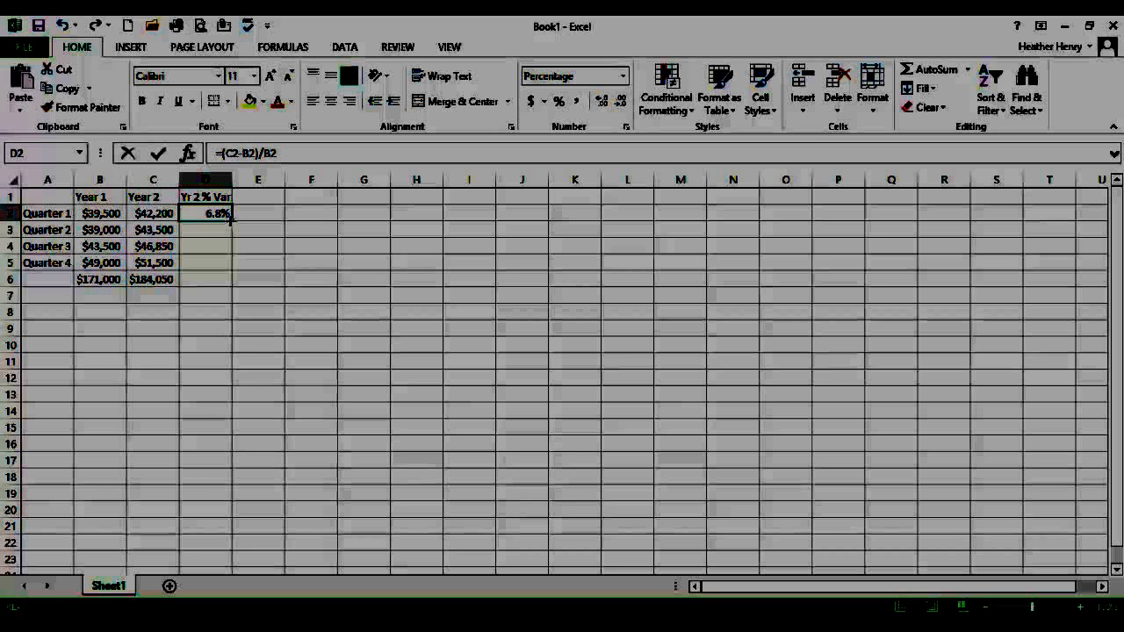
Copy the variance formula from D2 down through D6
drag(231, 222, 236, 294)
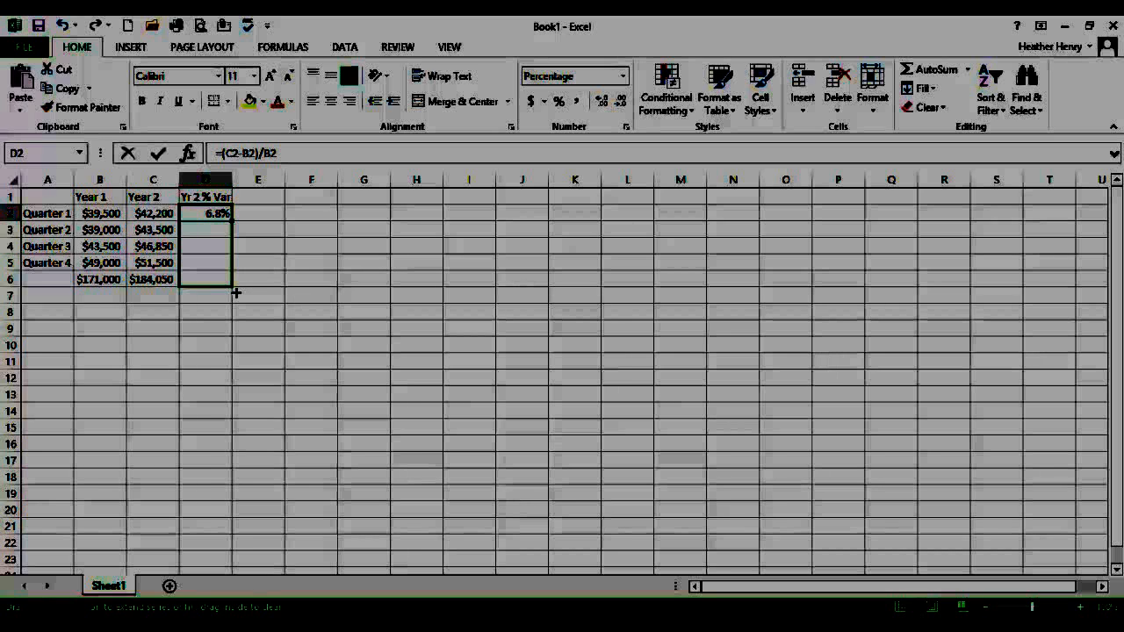
drag(236, 293, 235, 293)
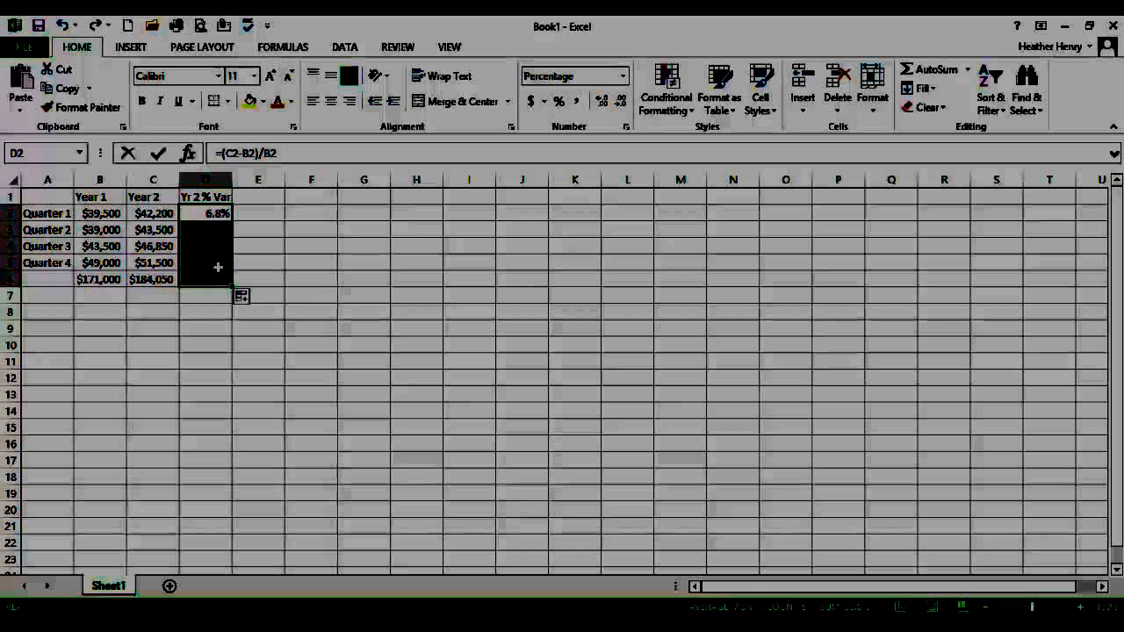
key(ctrl+d)
Examine the cell references of the copied variance formulas in D3 through D6, one cell at a time
click(220, 225)
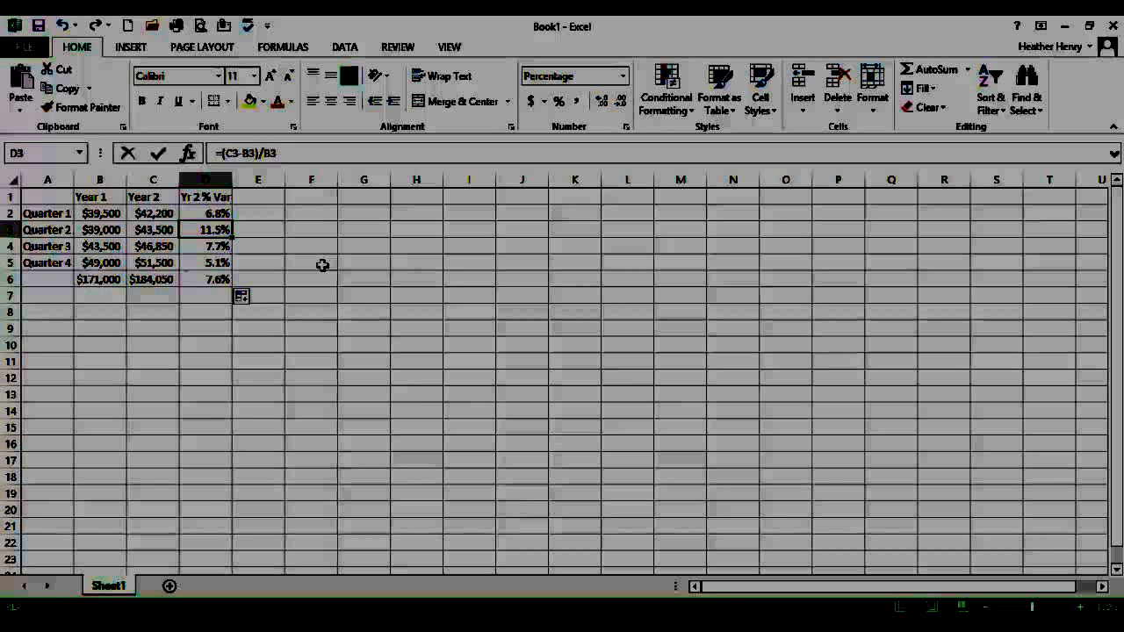
key(F2)
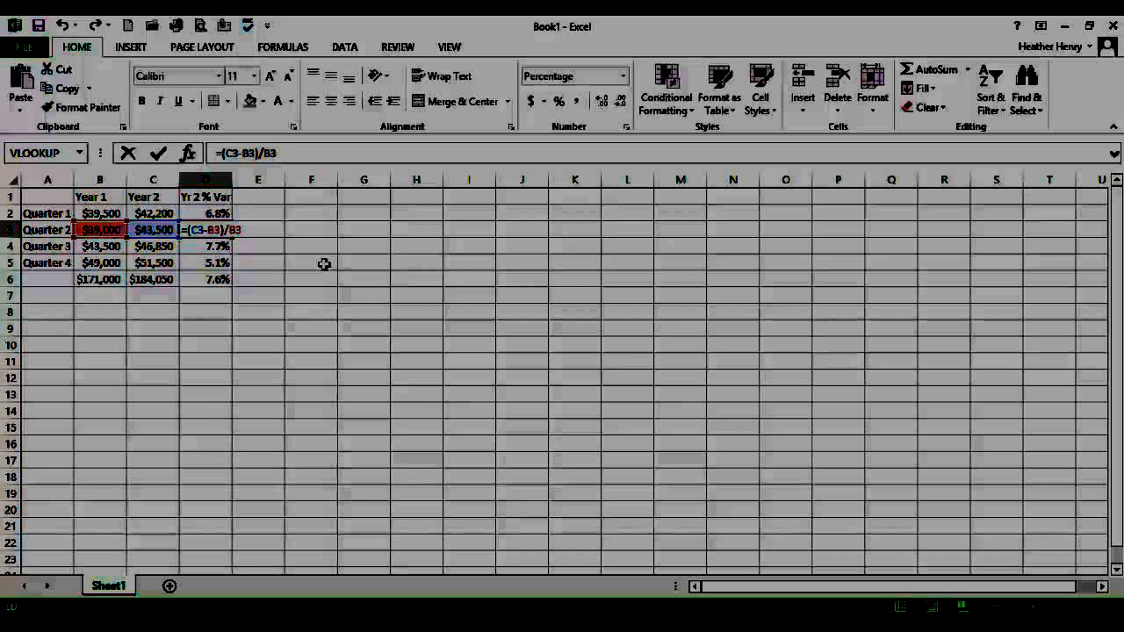
key(Return)
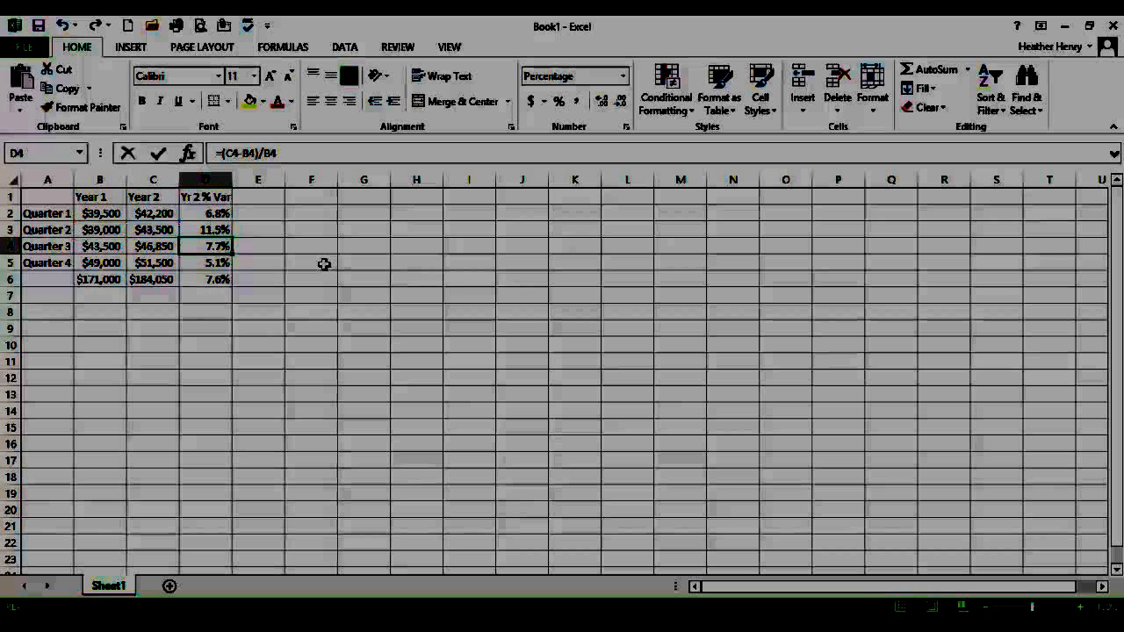
key(F2)
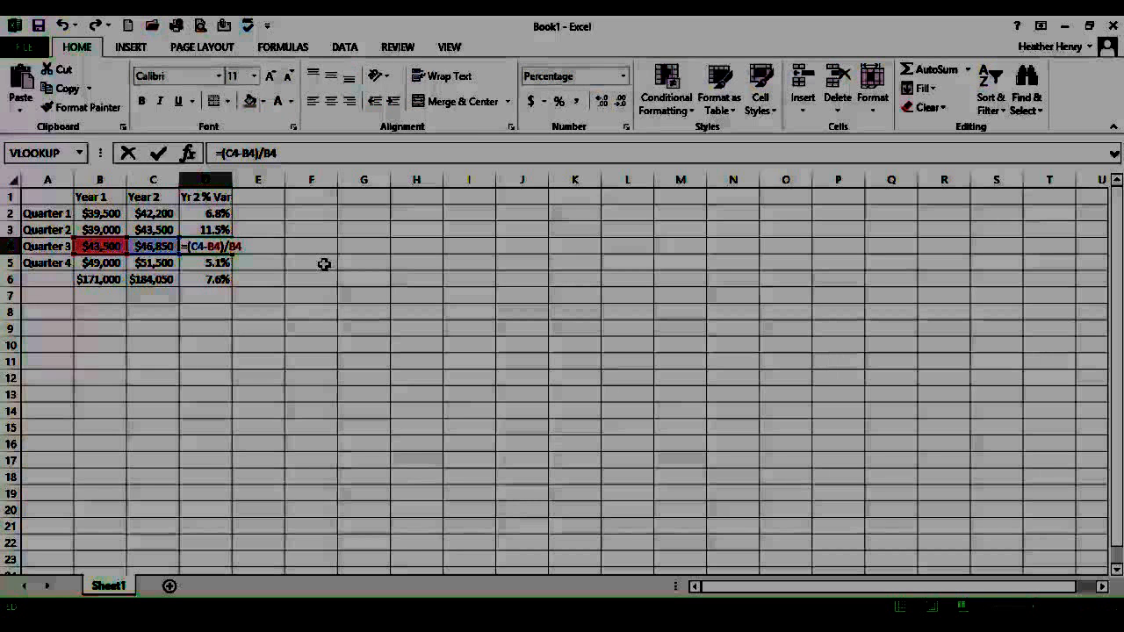
key(Return)
key(F2)
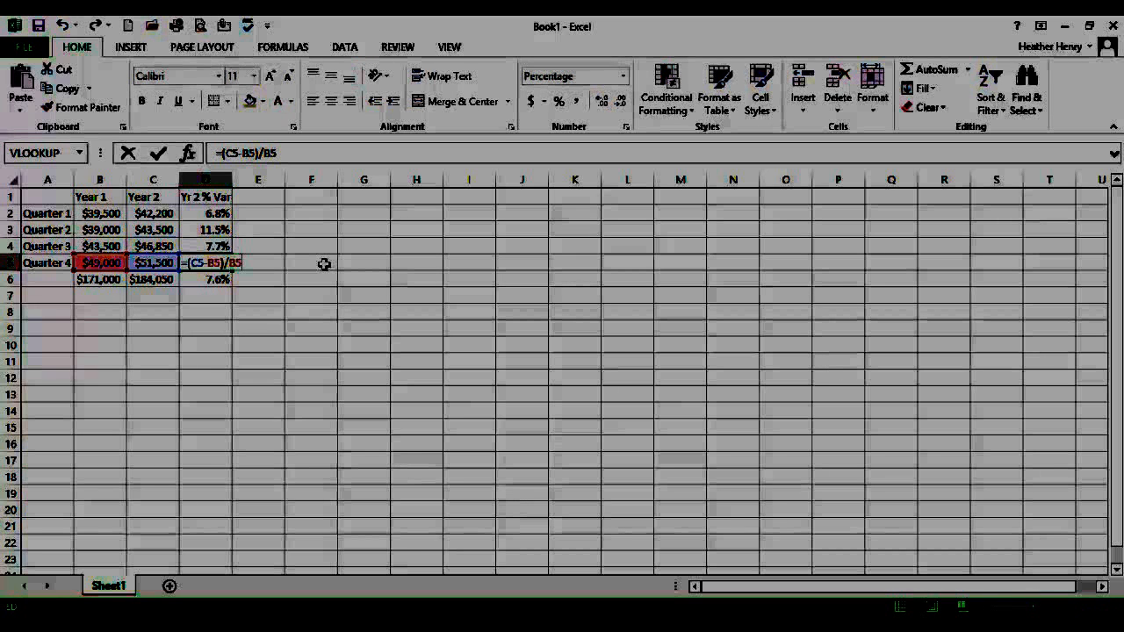
key(Return)
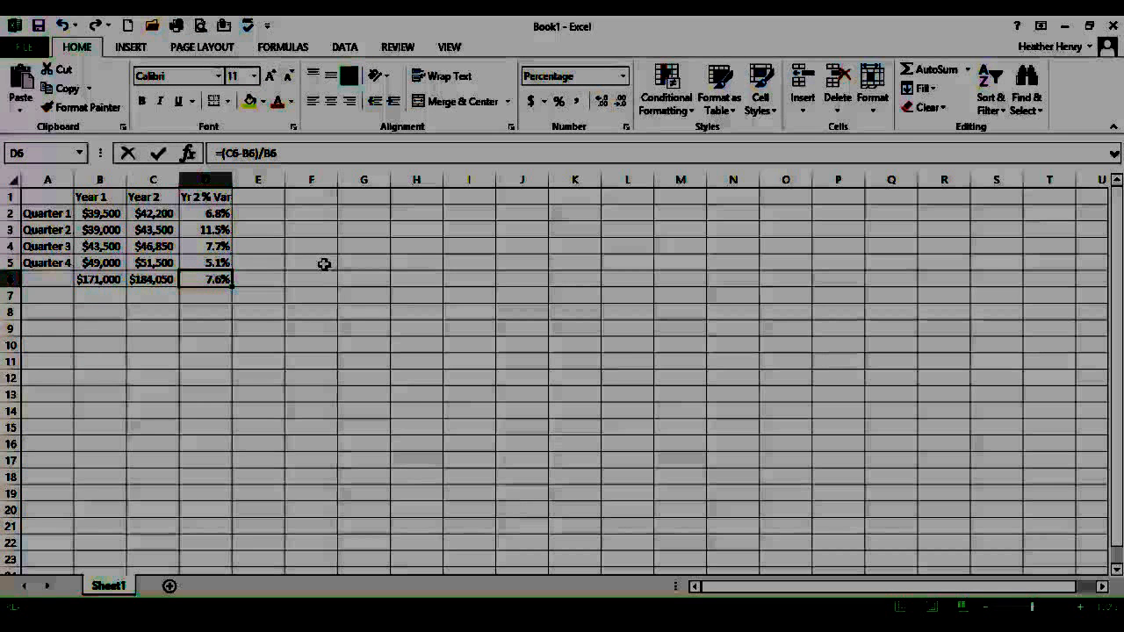
key(F2)
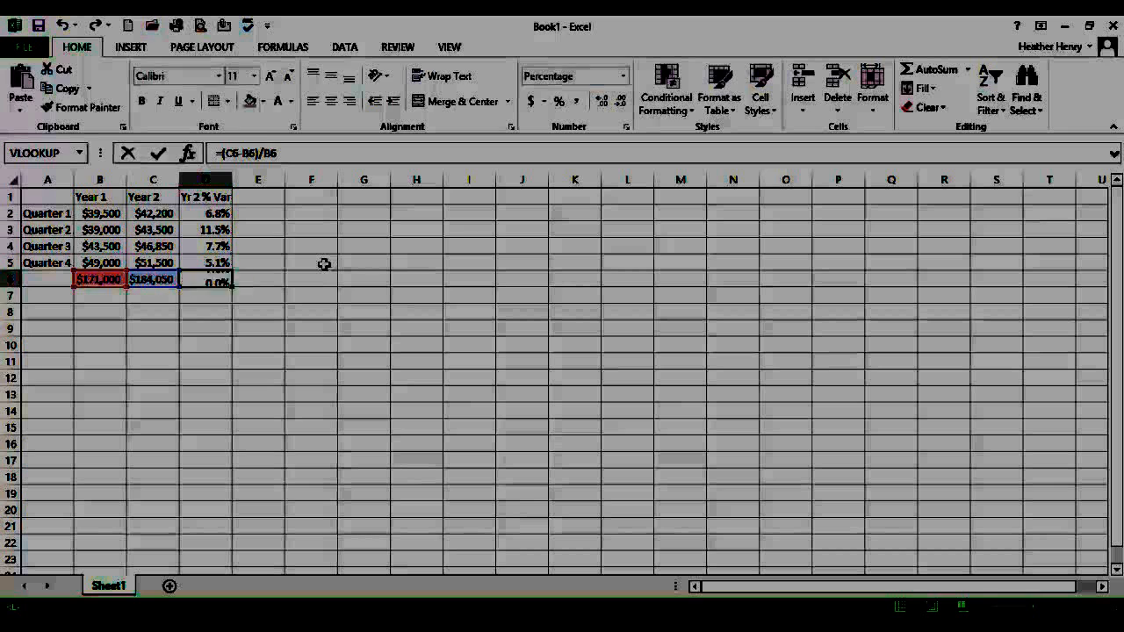
key(Return)
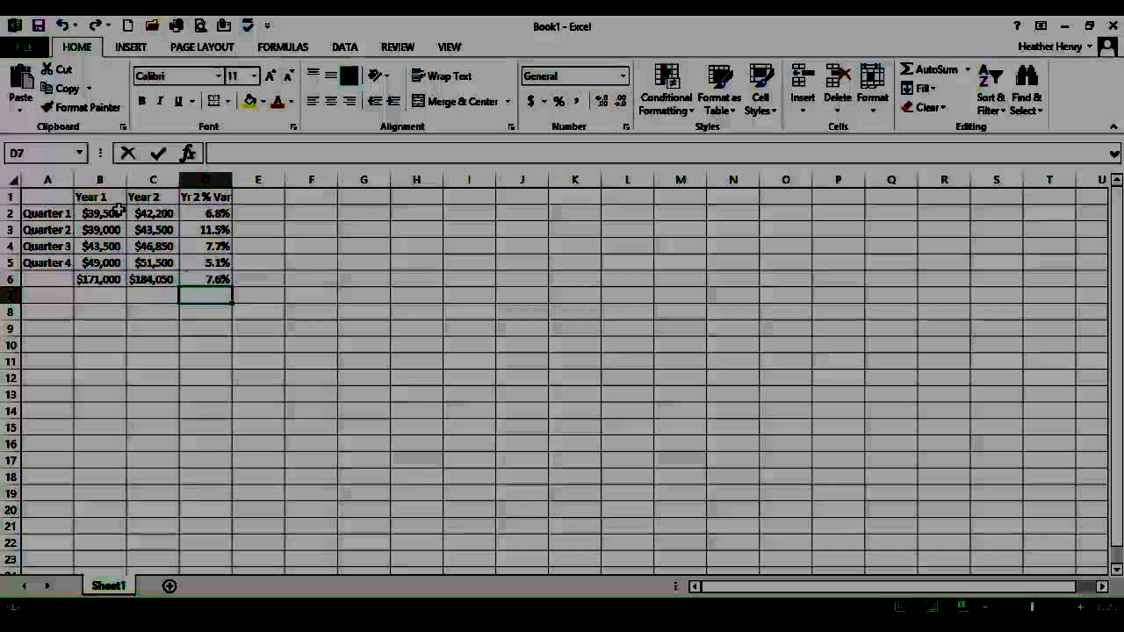
Review the variance percentage of each quarter and of the yearly totals in D2 through D6
click(213, 212)
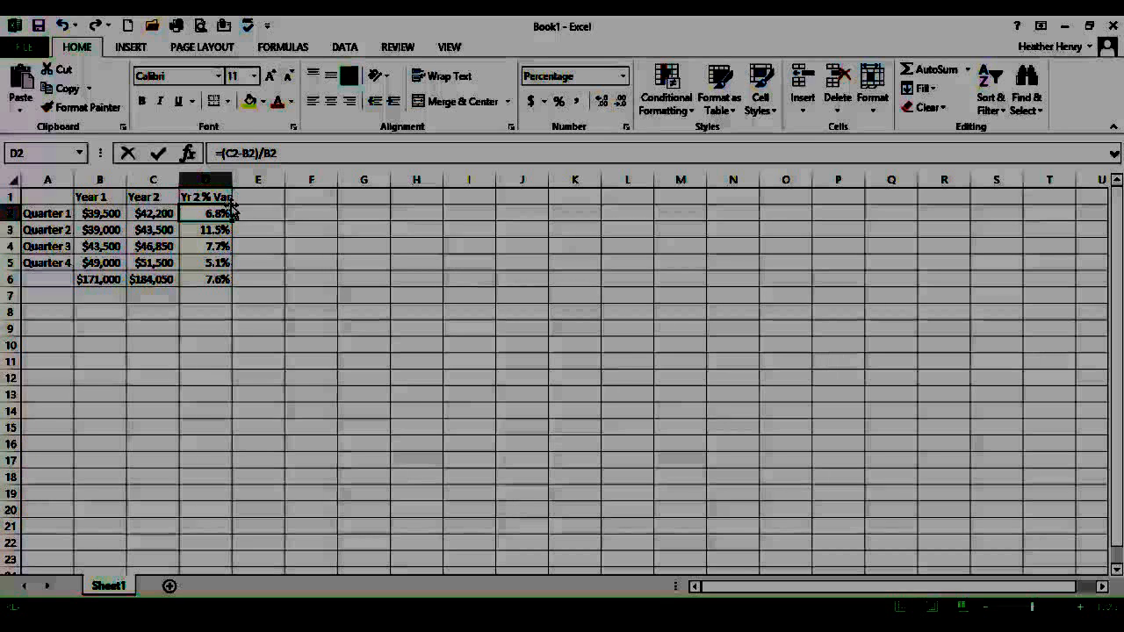
click(214, 230)
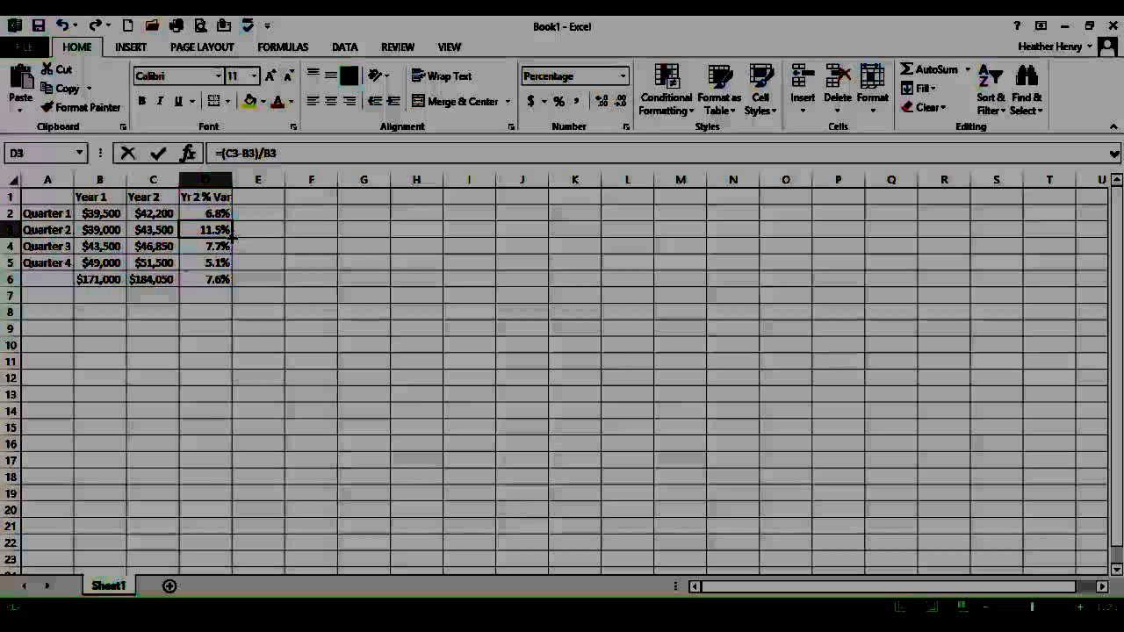
click(228, 247)
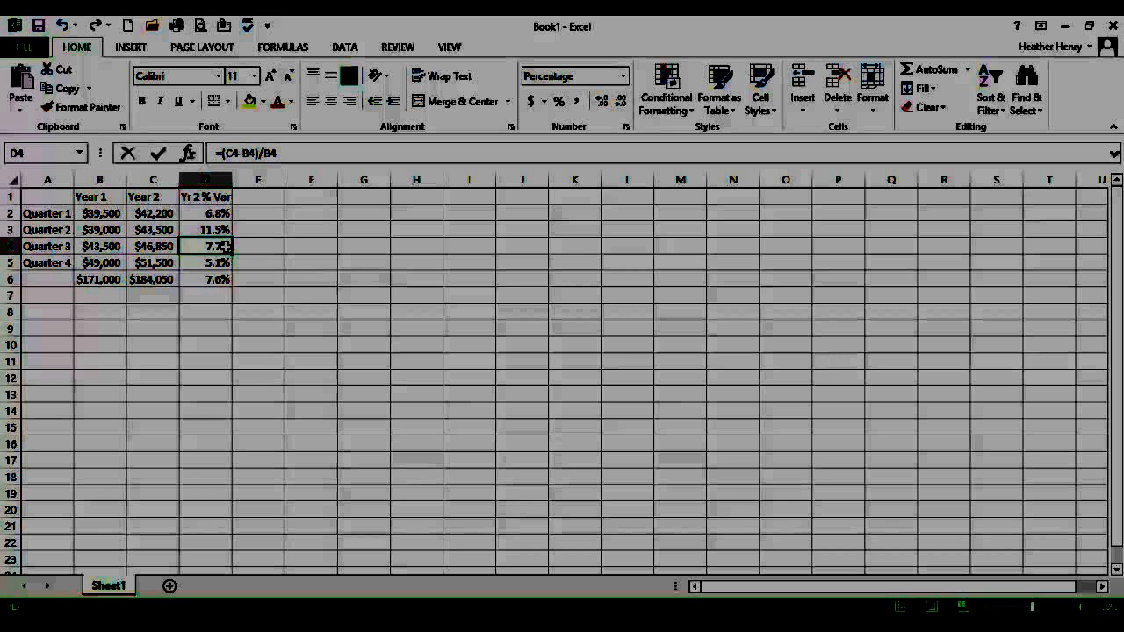
click(223, 262)
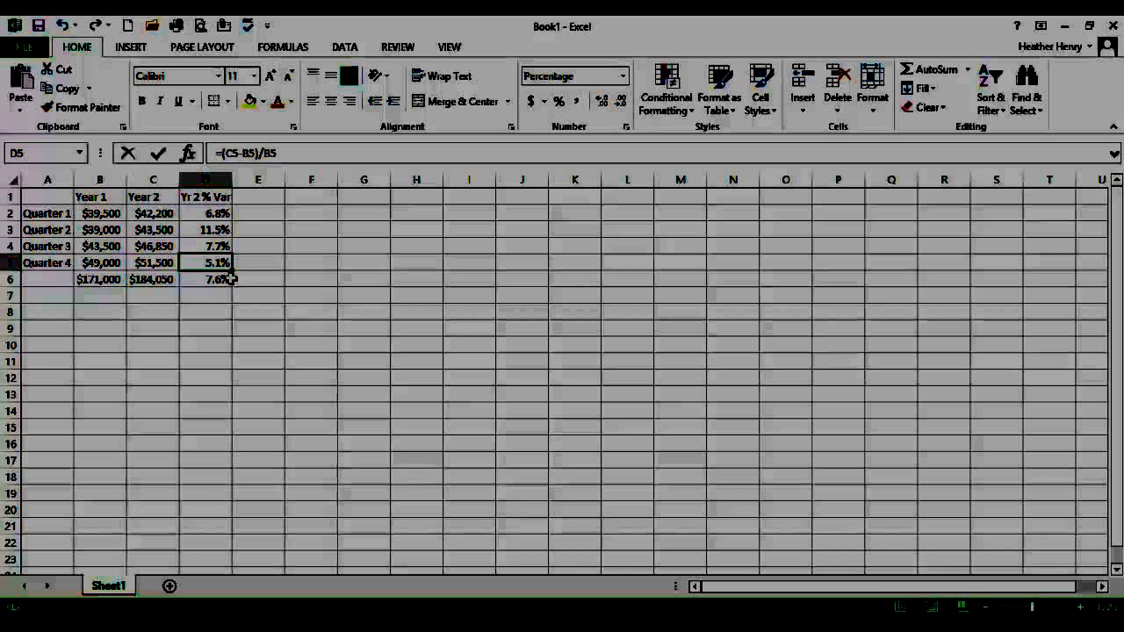
click(219, 279)
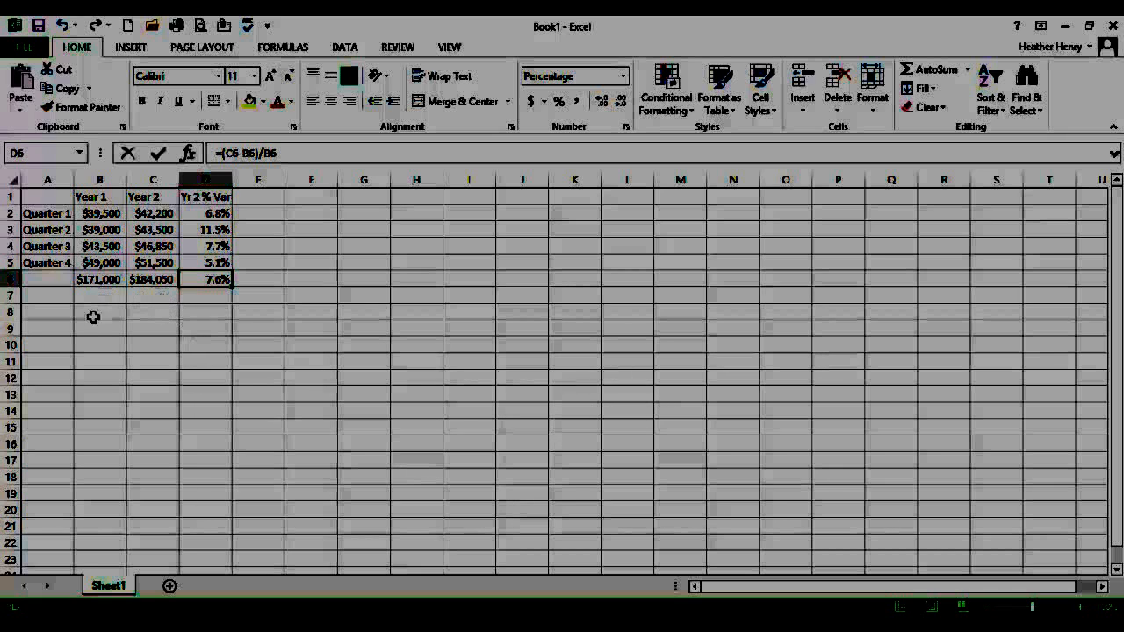
Label the totals row by entering "Total" in A6
click(148, 290)
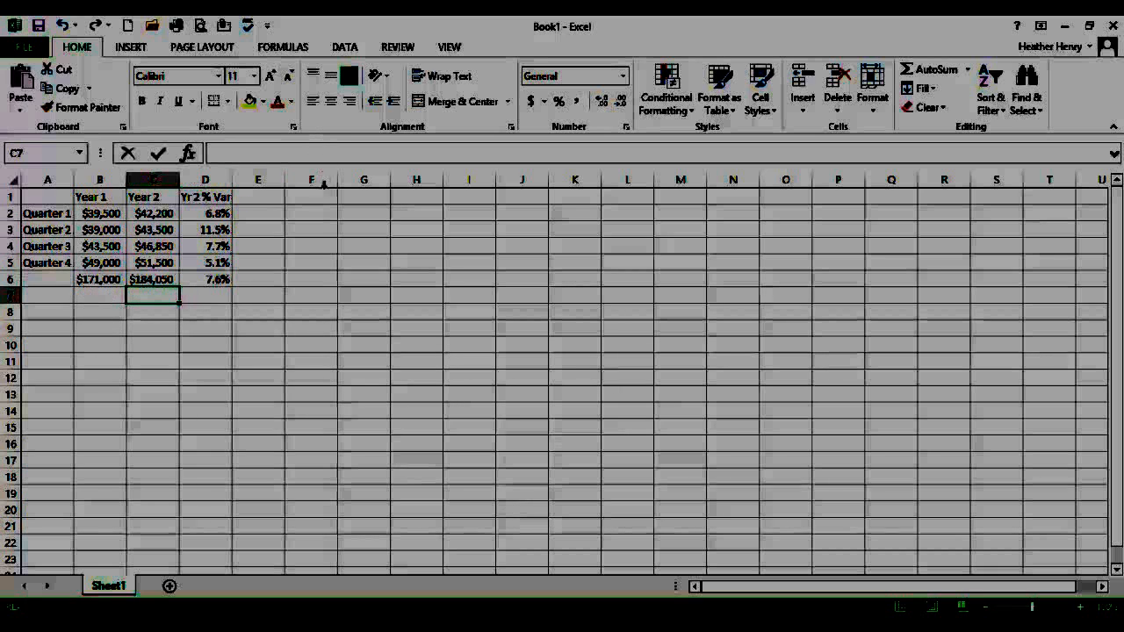
click(35, 279)
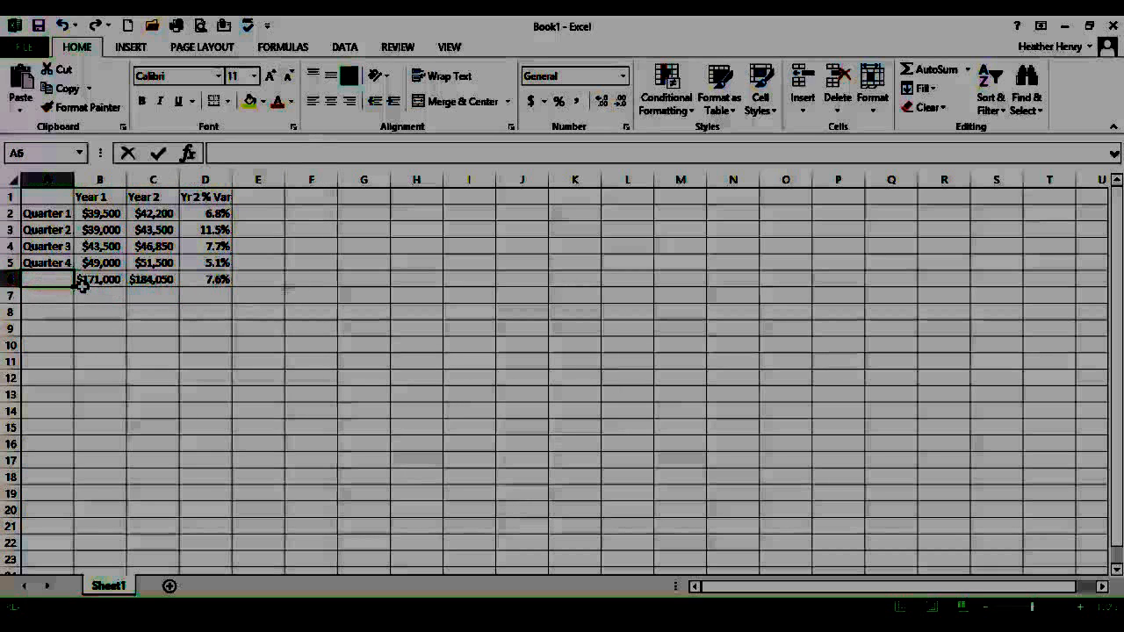
text(Total)
key(Return)
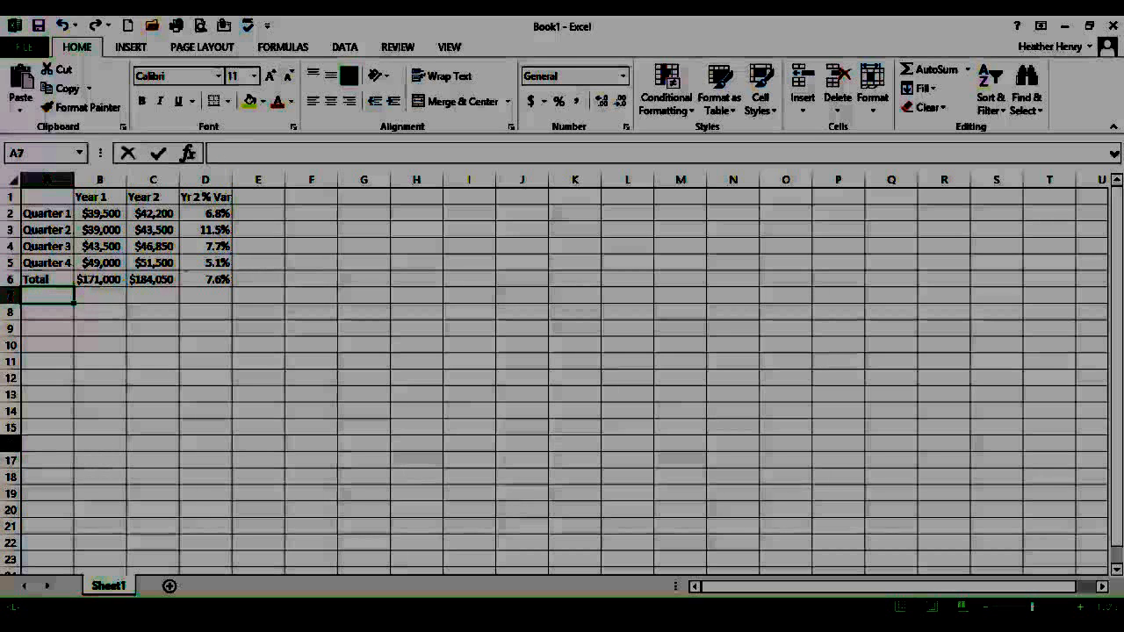
Make the row labels in A2:A6 bold
click(57, 212)
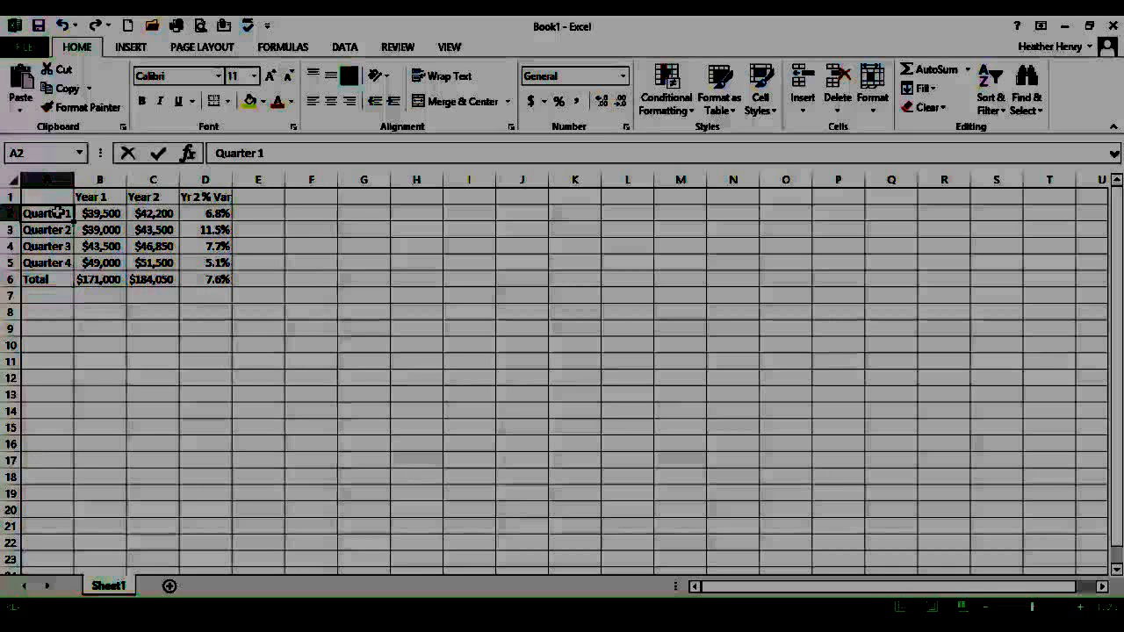
drag(73, 221, 73, 287)
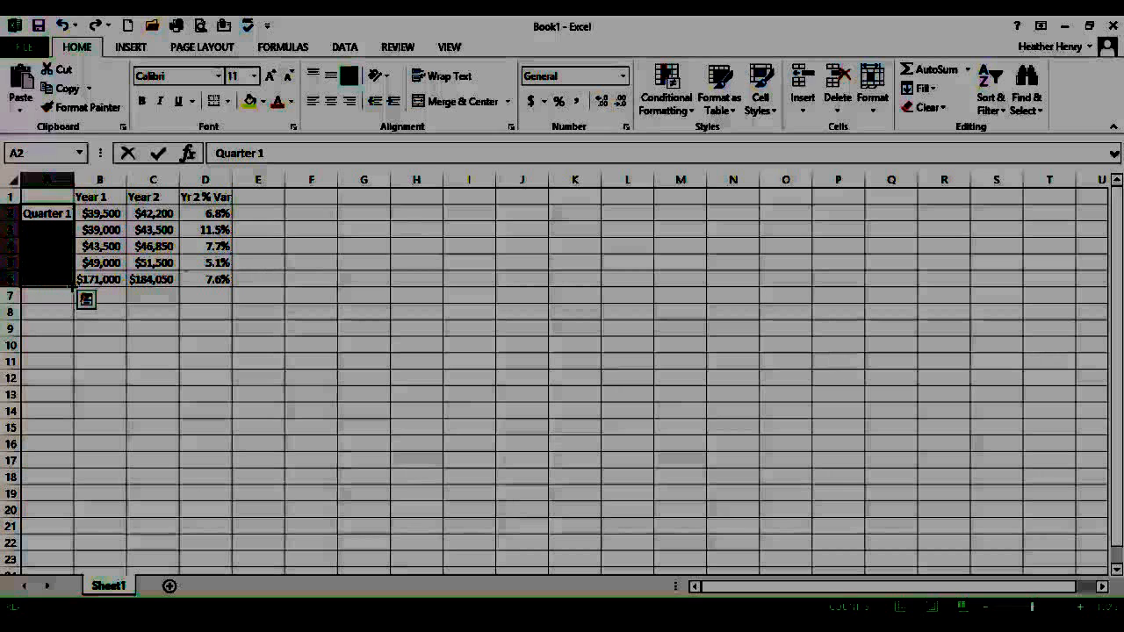
click(141, 101)
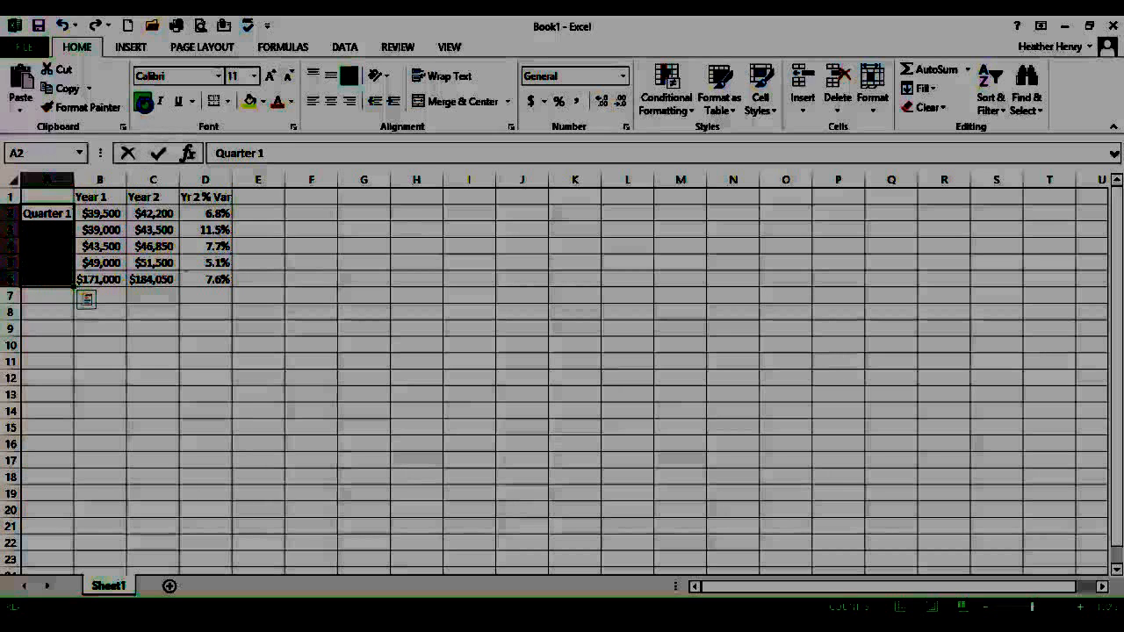
Make the column headings in B1:D1 bold
click(109, 278)
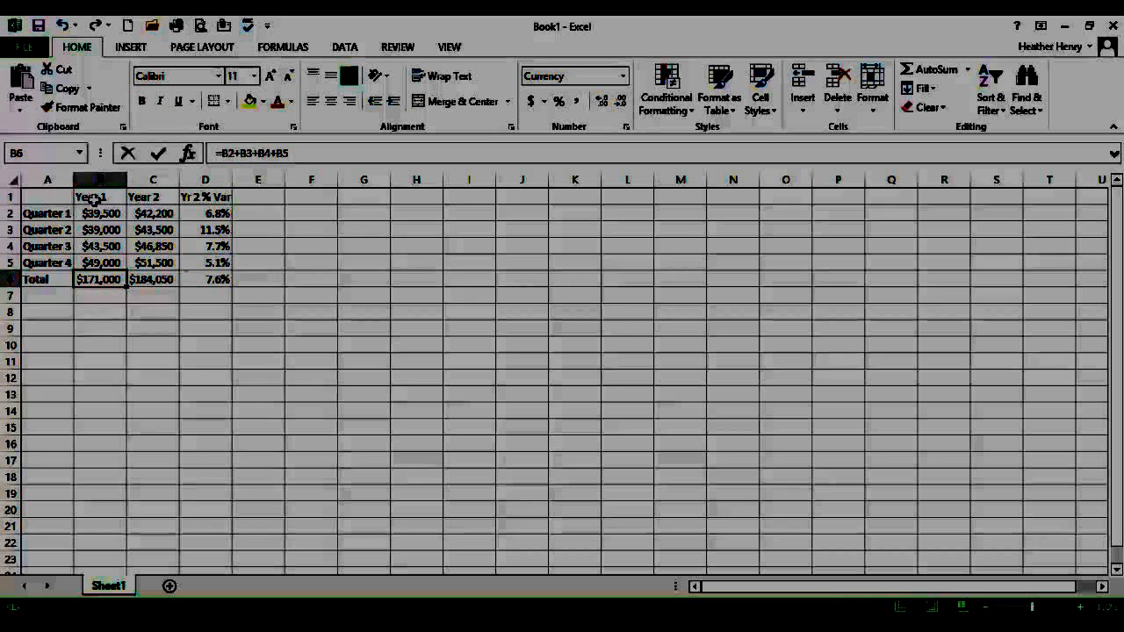
click(94, 198)
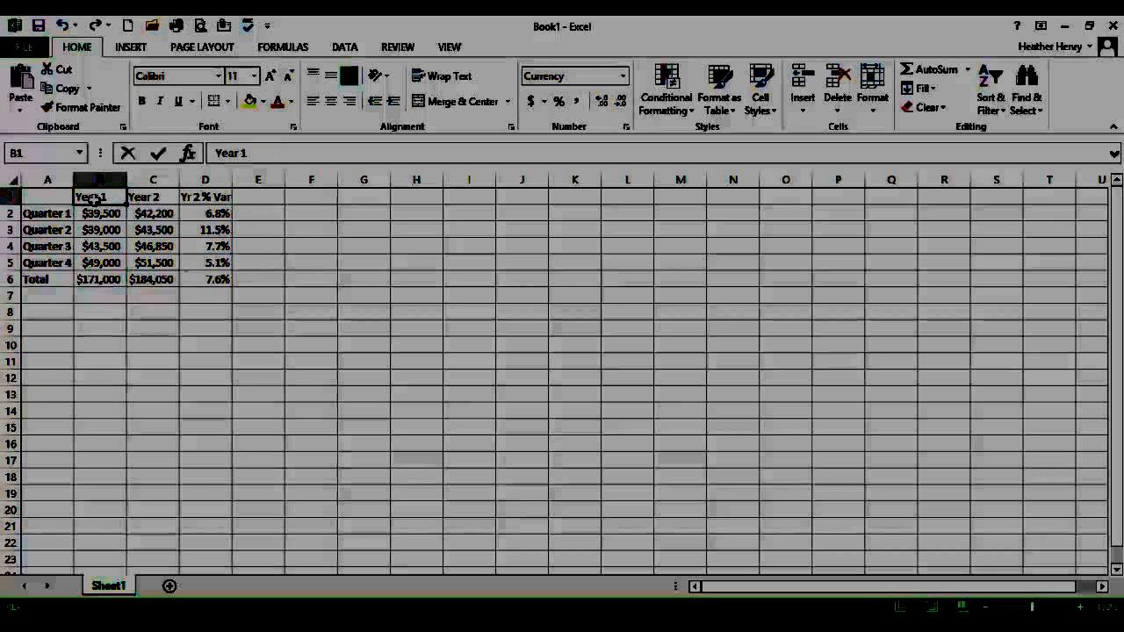
drag(94, 198, 204, 196)
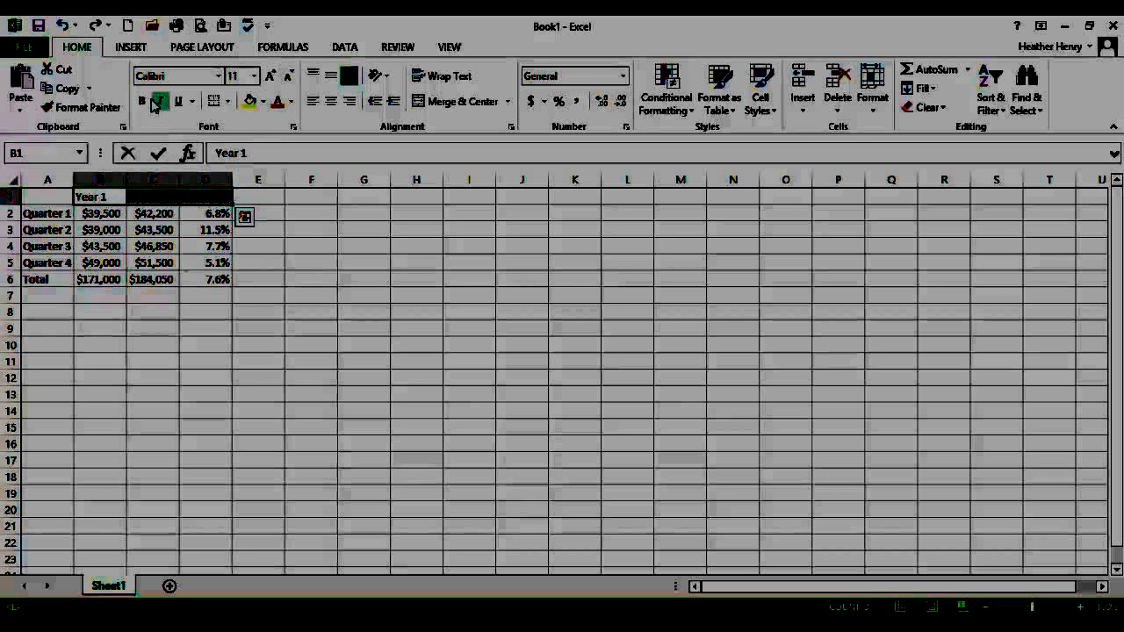
click(148, 102)
click(292, 341)
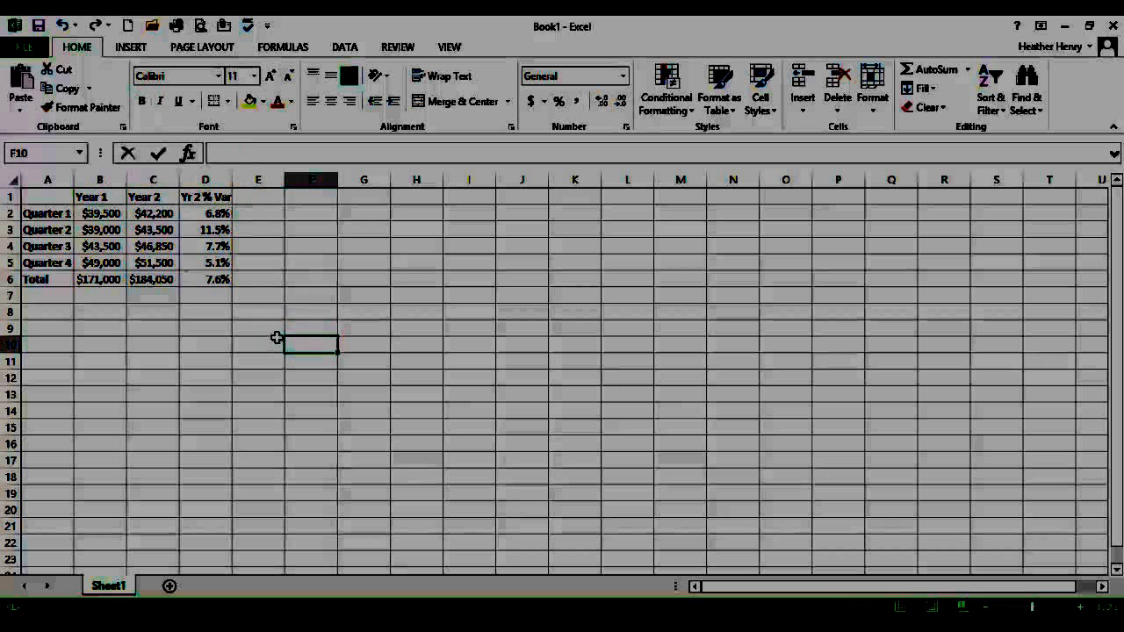
Make the totals in B6:D6 bold and fill those cells with yellow
drag(104, 281, 195, 281)
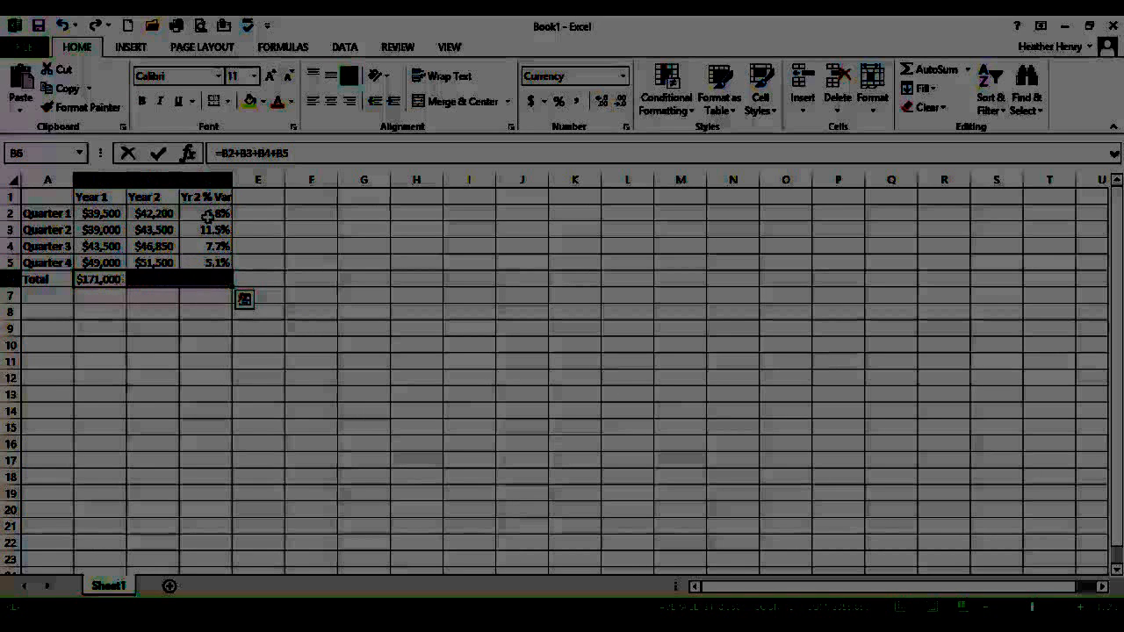
click(141, 101)
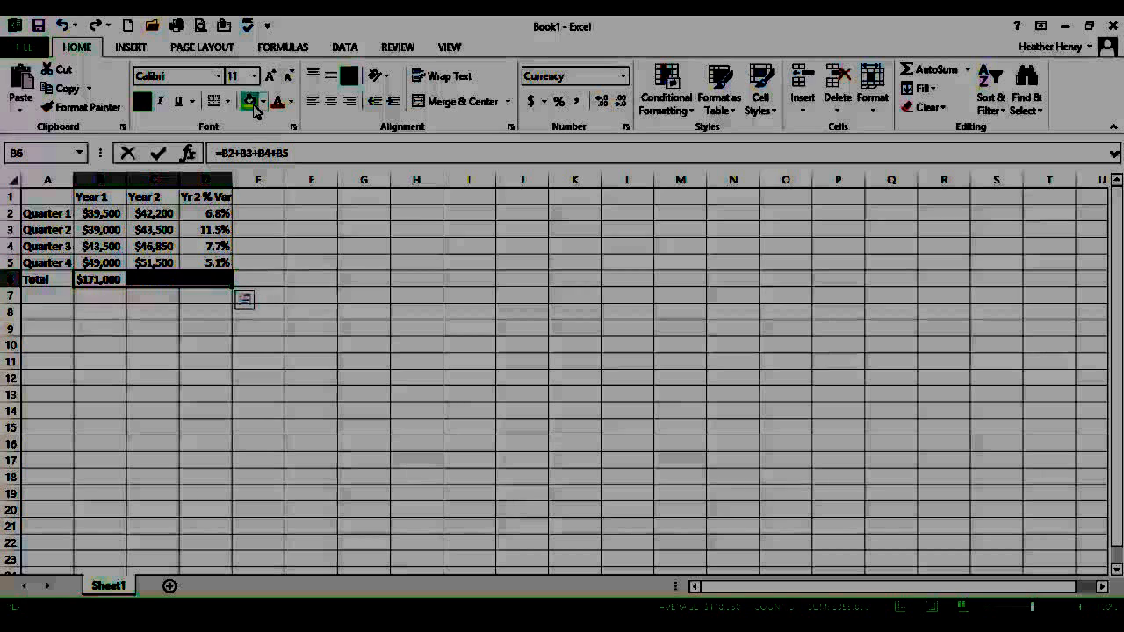
click(250, 101)
click(268, 264)
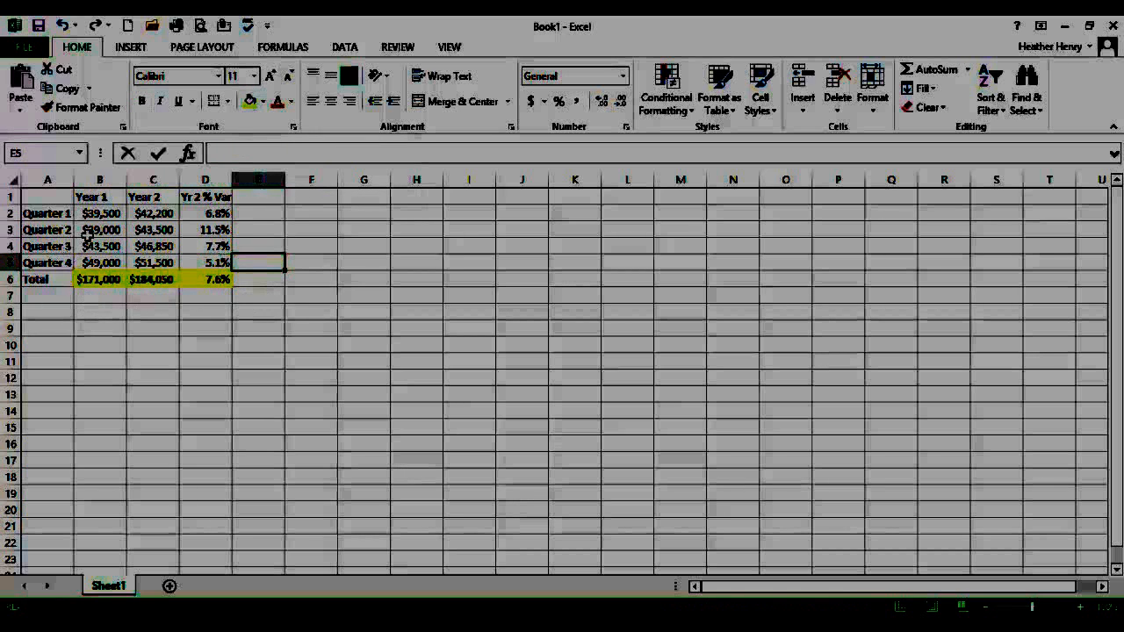
Apply All Borders to the whole table in A1:D6
click(195, 282)
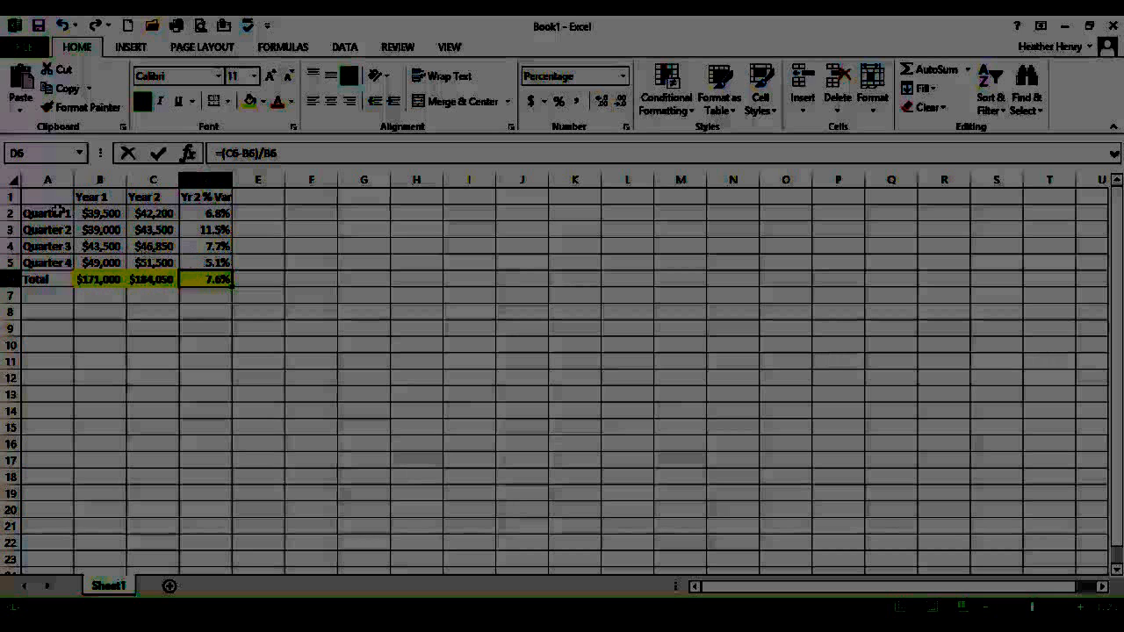
drag(51, 196, 211, 290)
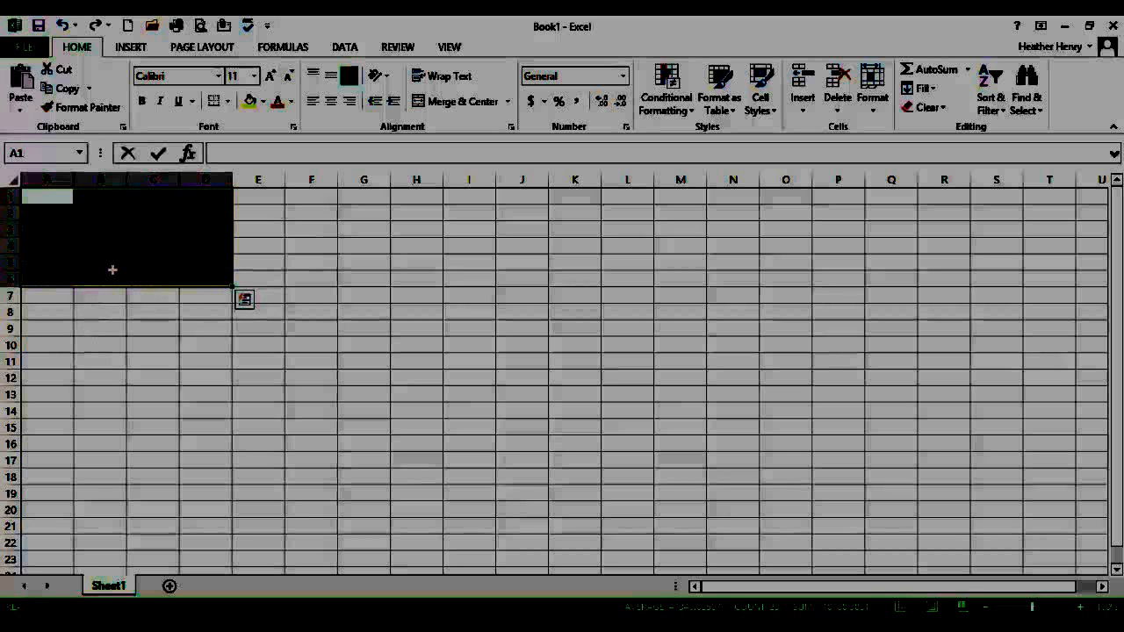
click(70, 202)
drag(70, 202, 204, 276)
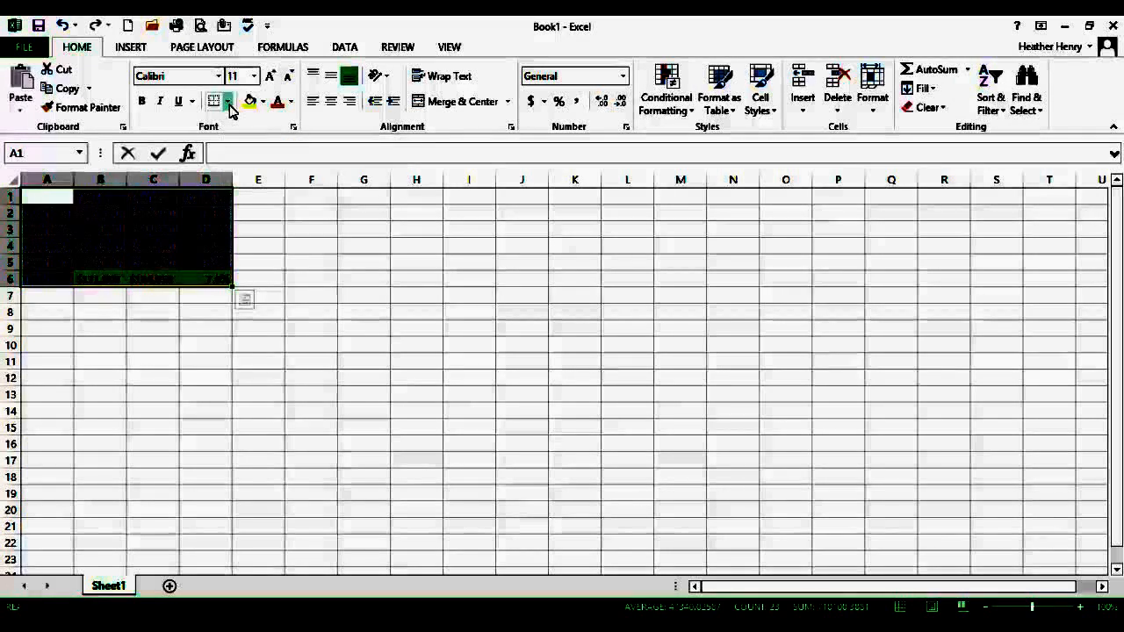
click(228, 102)
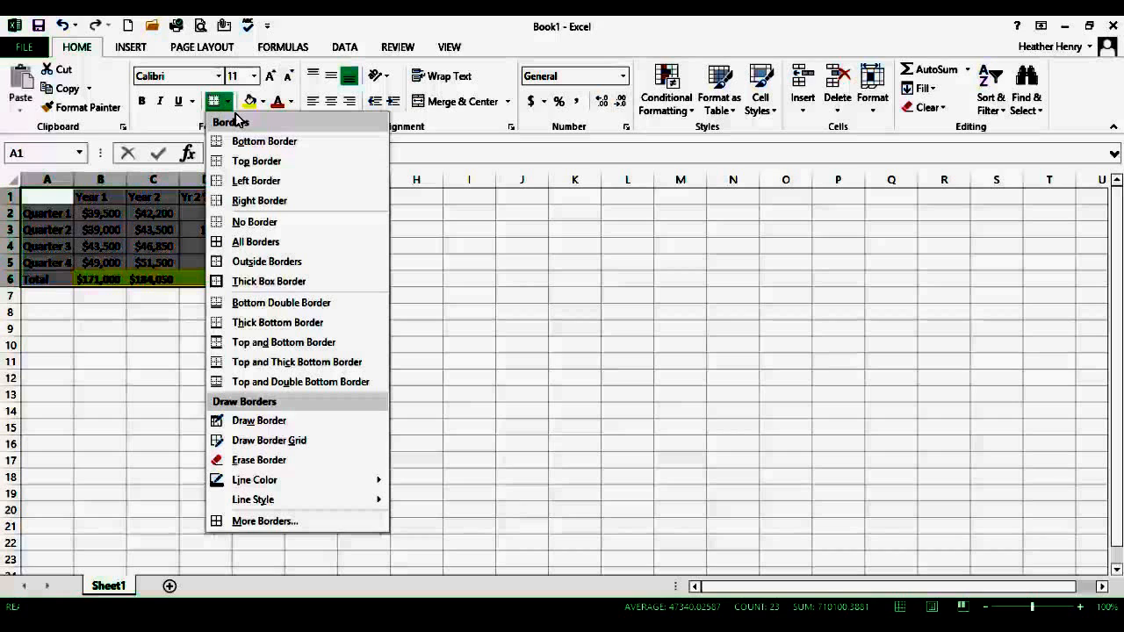
click(265, 245)
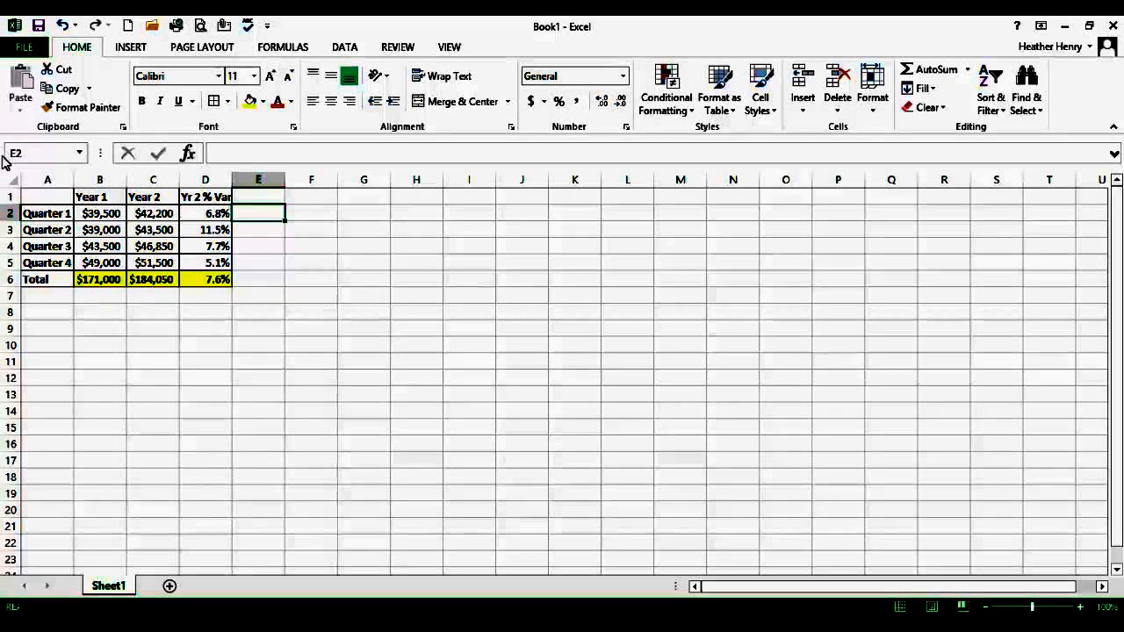
Insert a blank row above the column headings in row 1
click(8, 197)
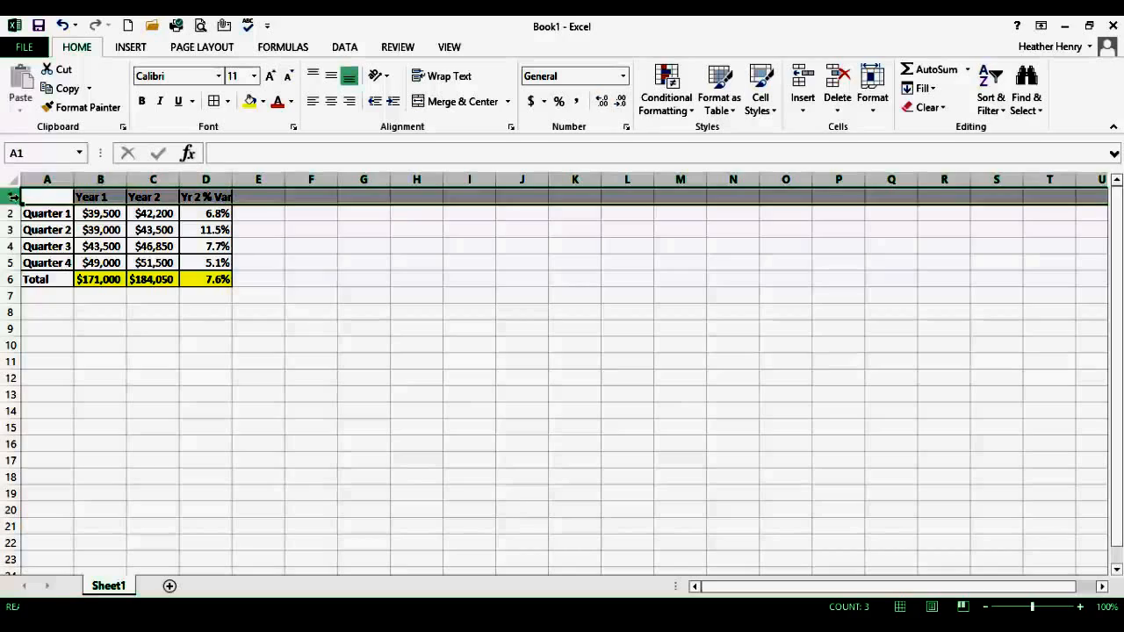
drag(35, 197, 255, 196)
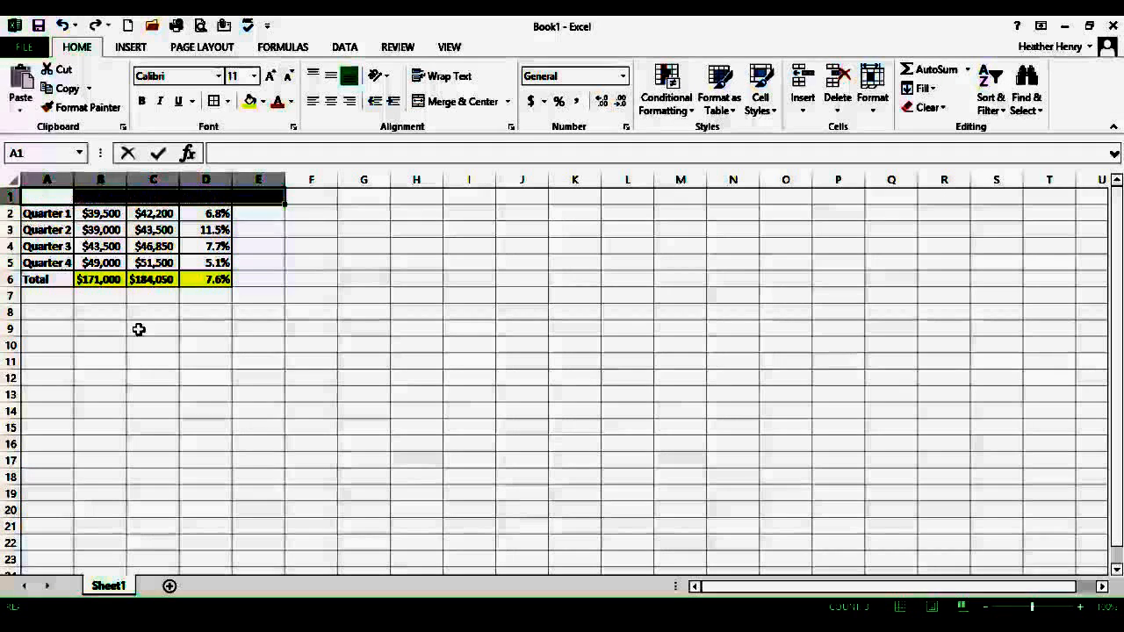
click(133, 361)
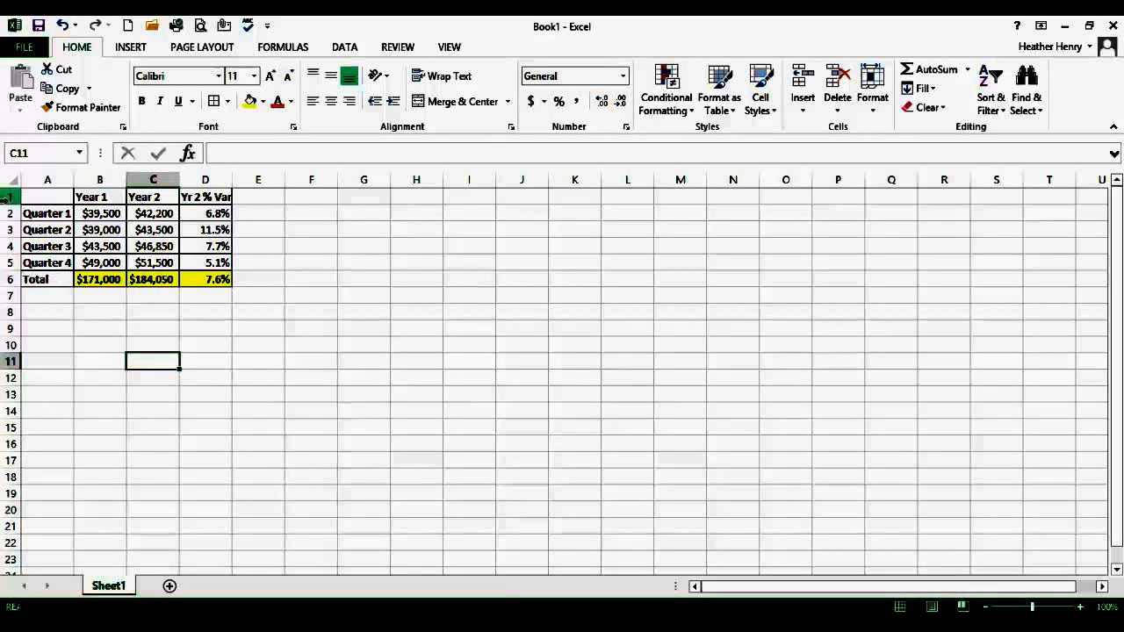
click(7, 196)
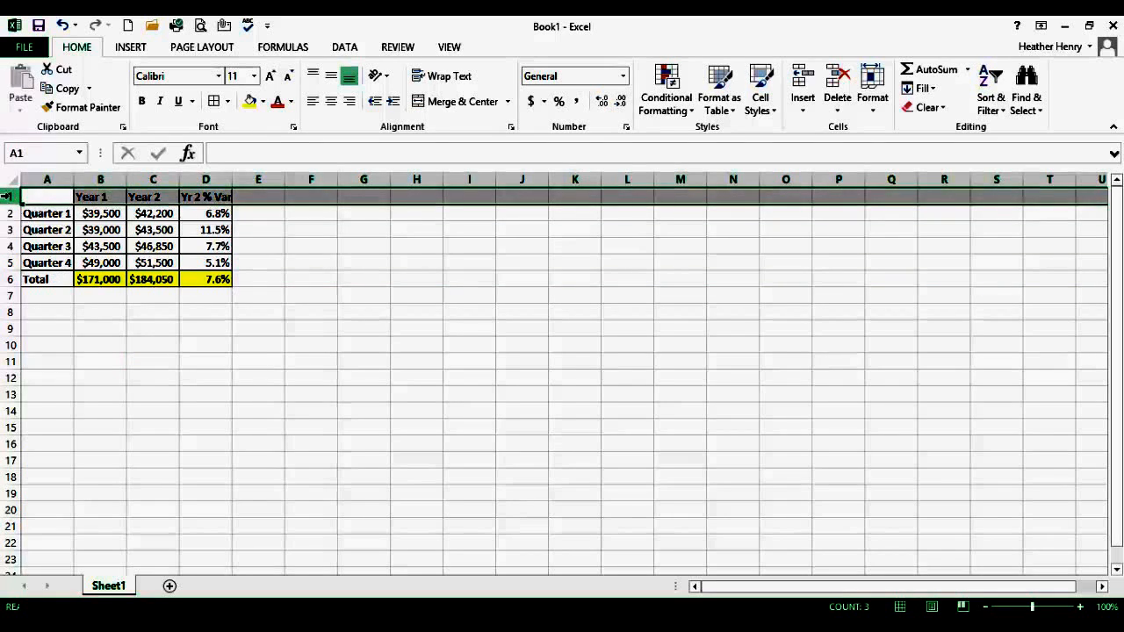
right_click(7, 196)
click(55, 314)
click(128, 326)
Enter the table title "Boys 4-7 Dept Sales" in A1
click(49, 197)
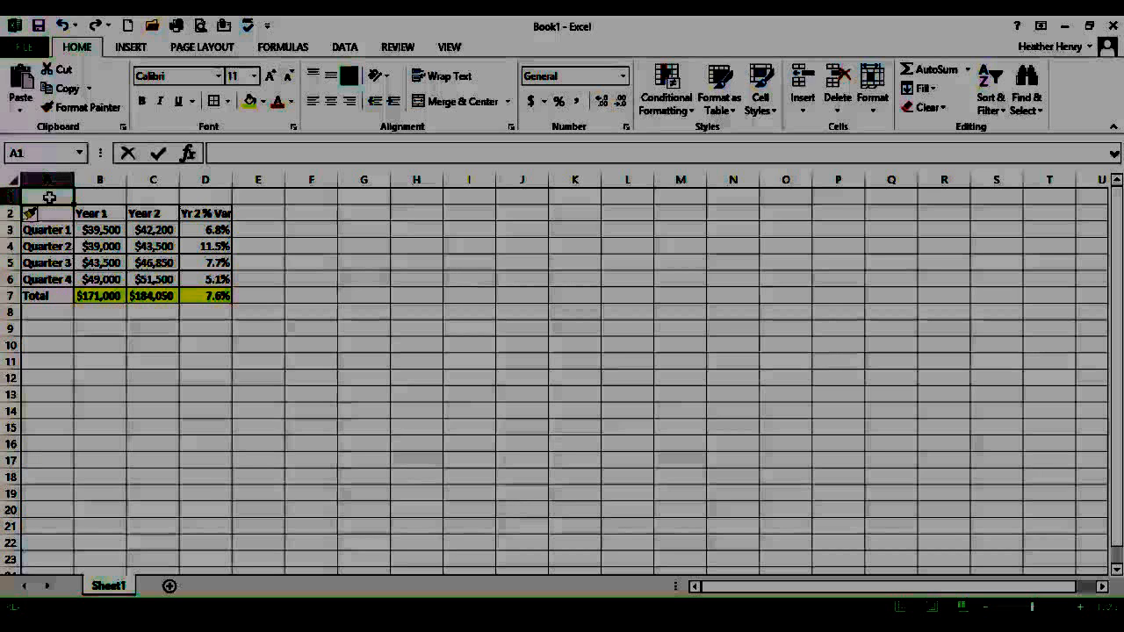
text(Boys)
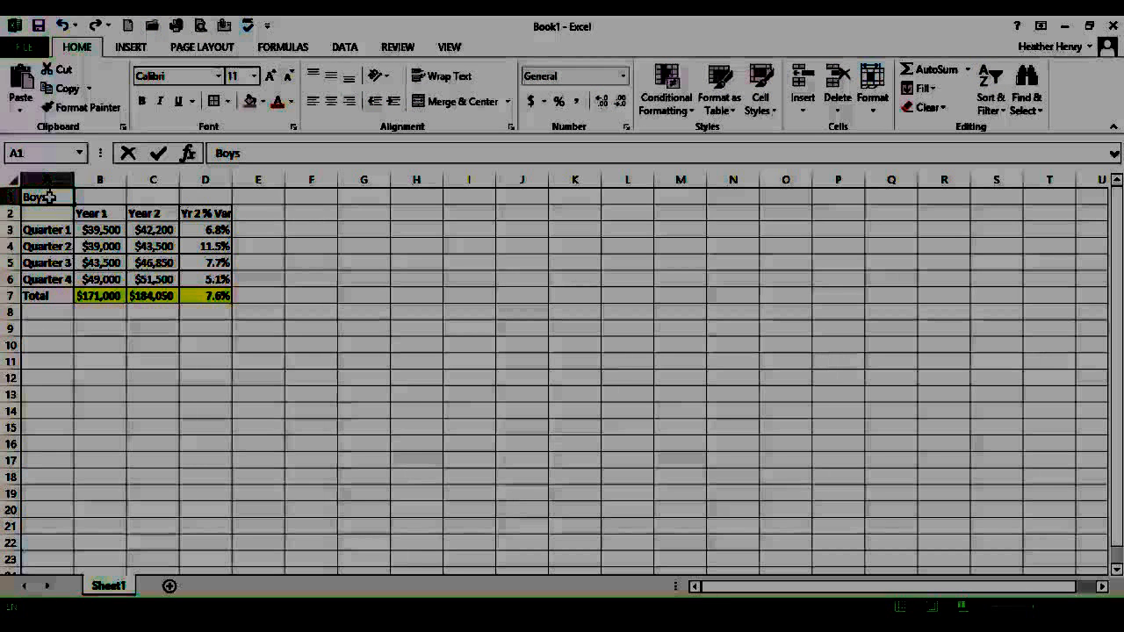
text(4-7 Dept Sales)
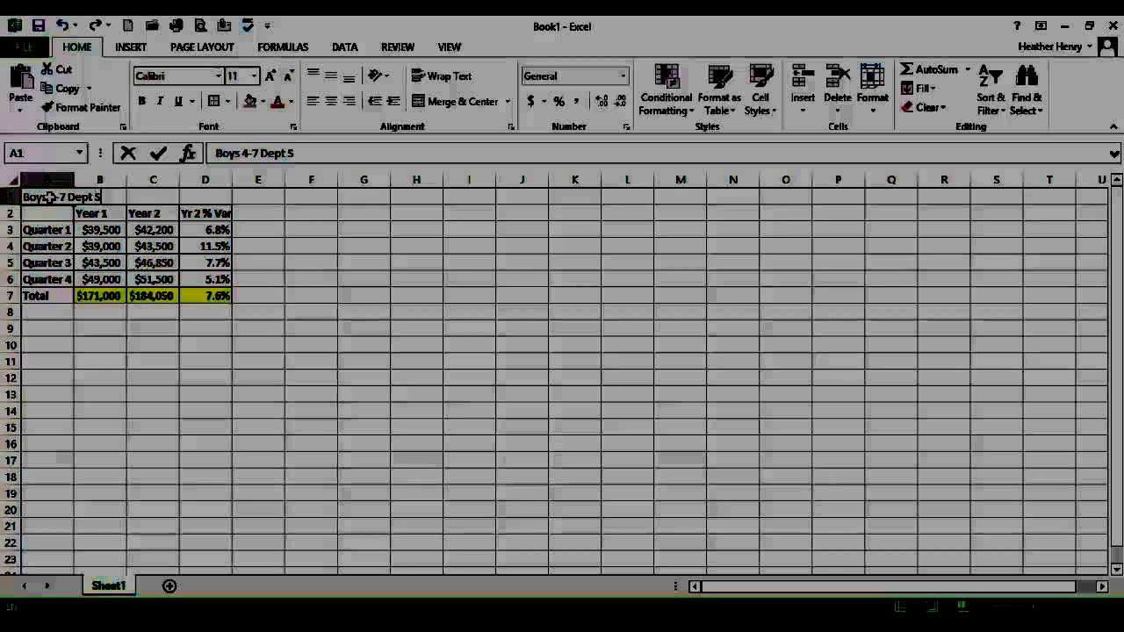
key(Return)
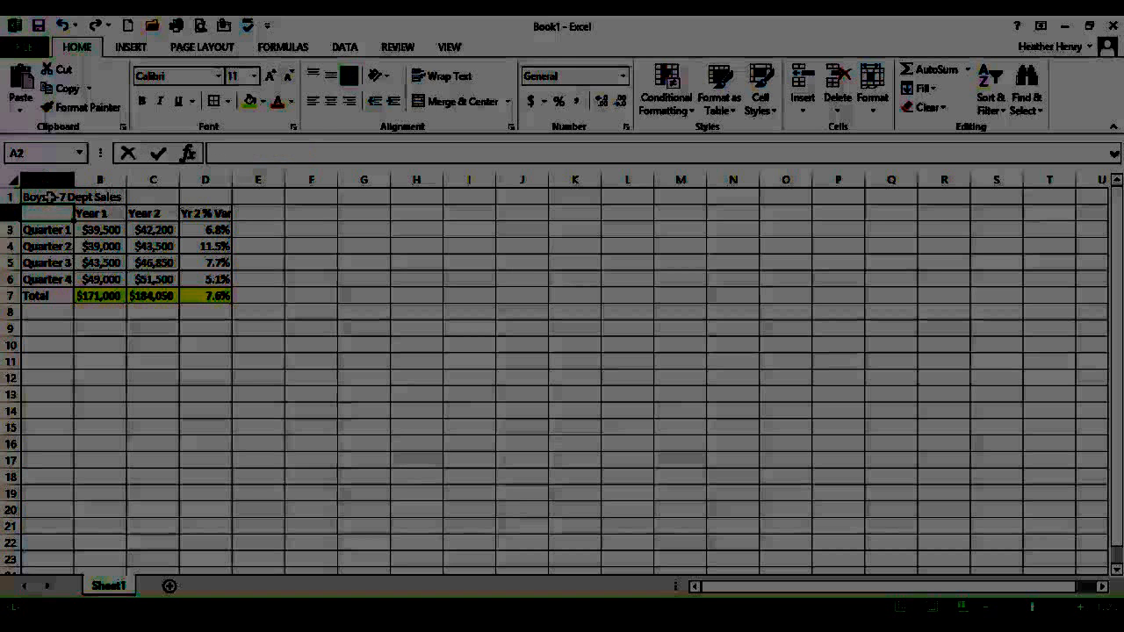
Merge and center the table title across A1:D1 and make it bold
click(50, 197)
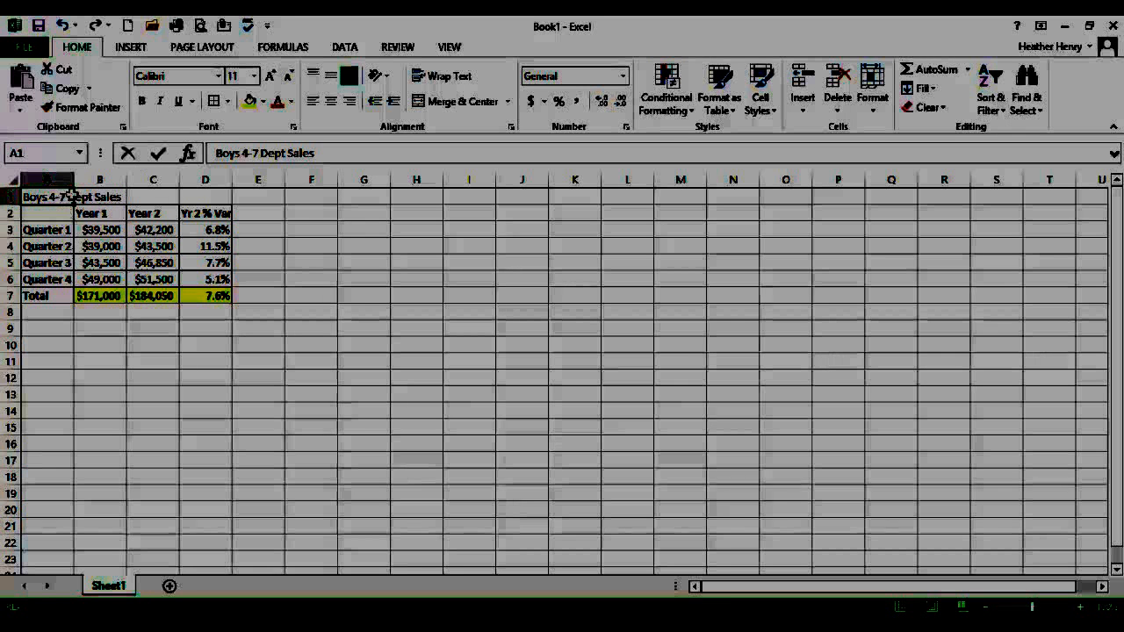
click(208, 196)
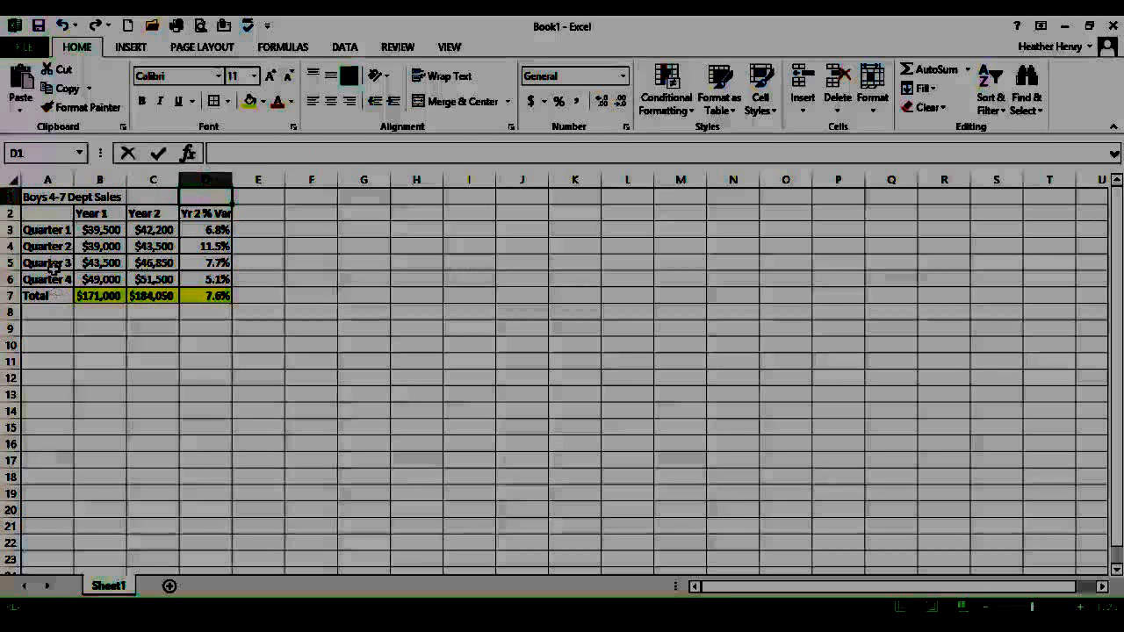
click(56, 198)
drag(55, 197, 196, 194)
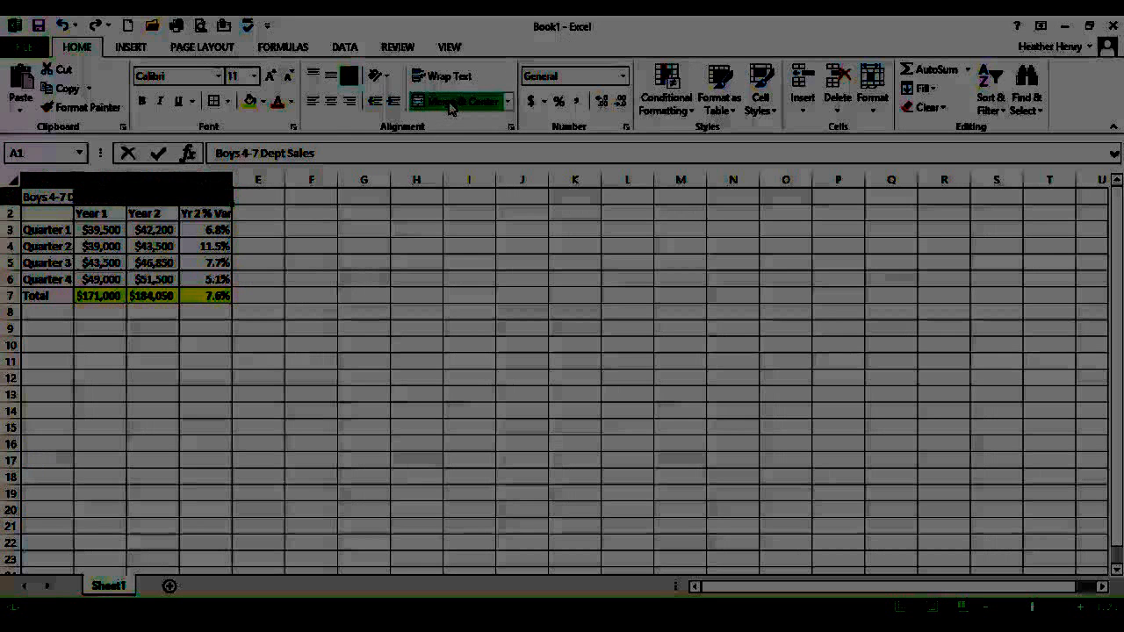
click(451, 106)
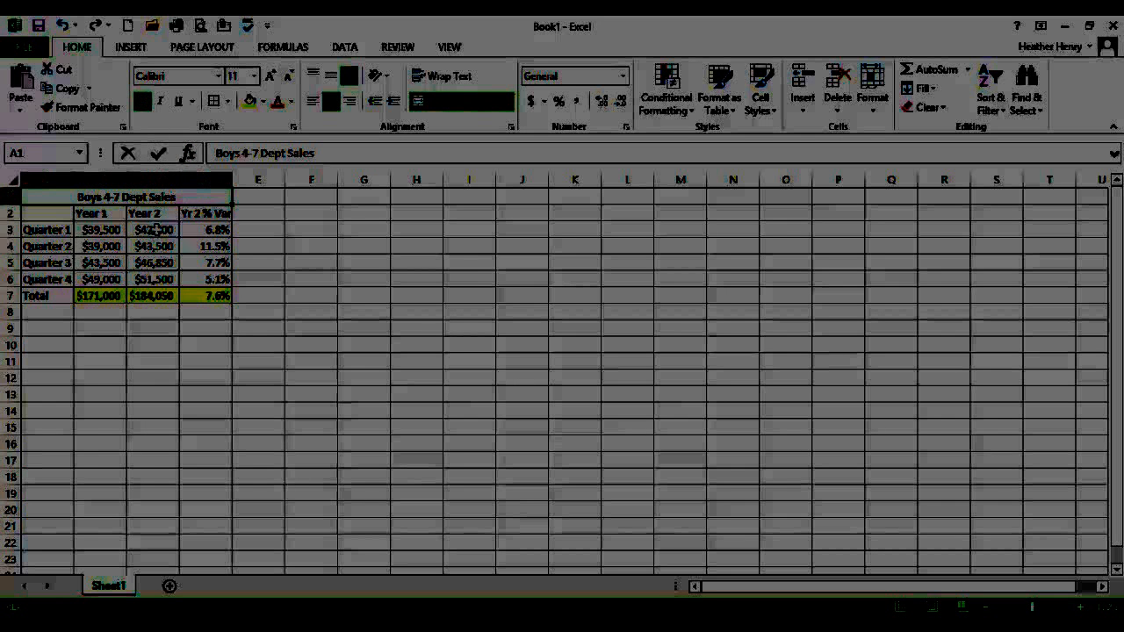
click(108, 364)
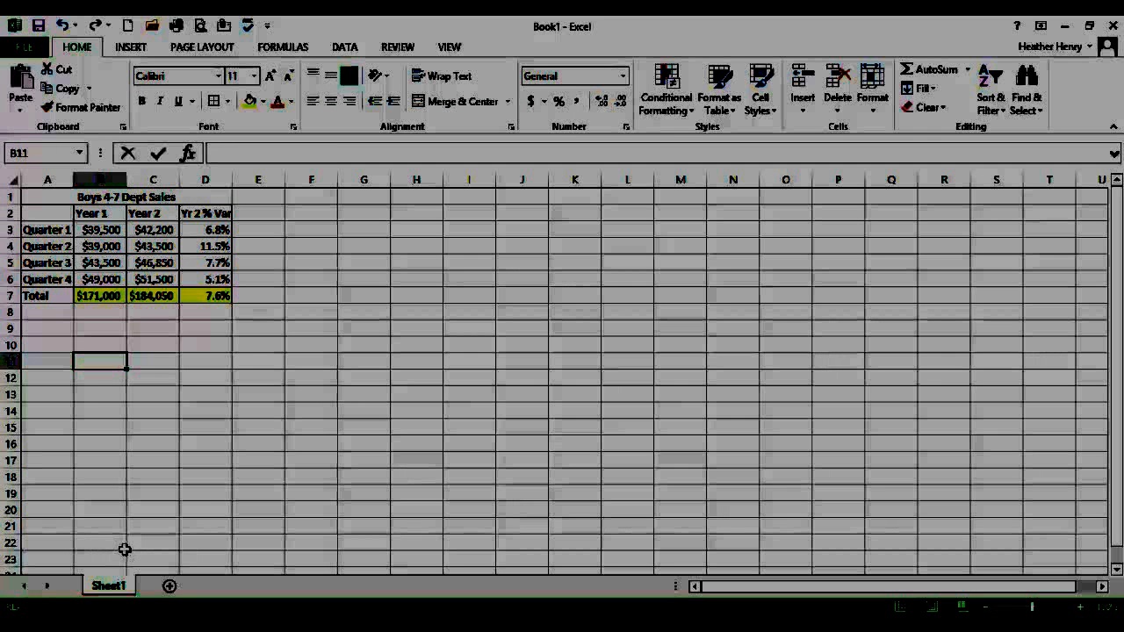
Rename the Sheet1 worksheet as "Boys Dept Sls"
right_click(112, 586)
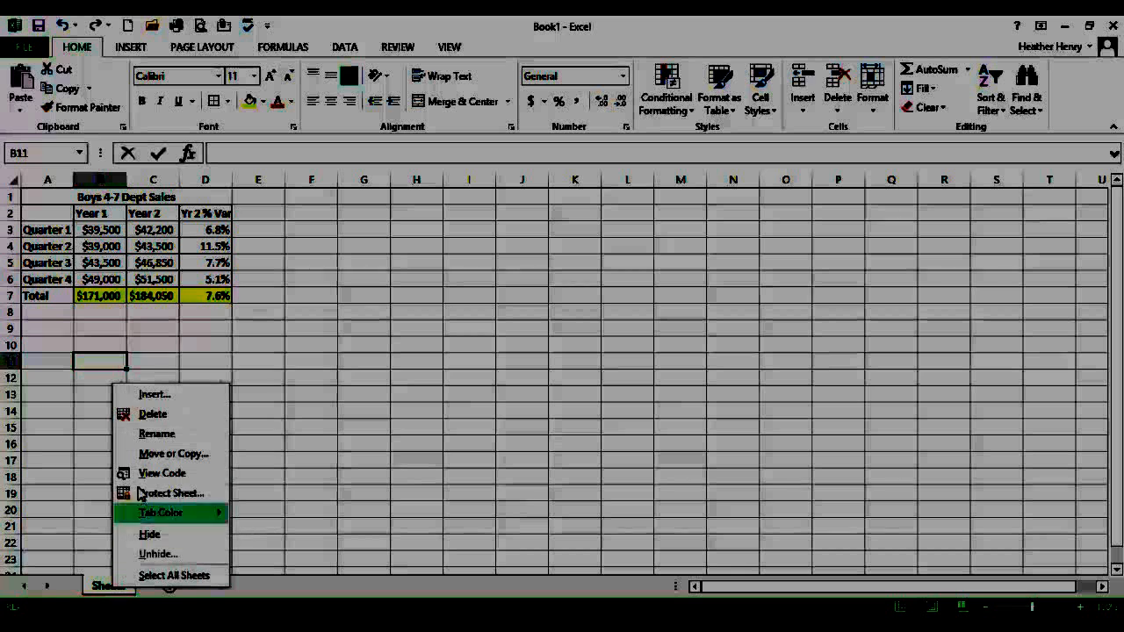
click(155, 430)
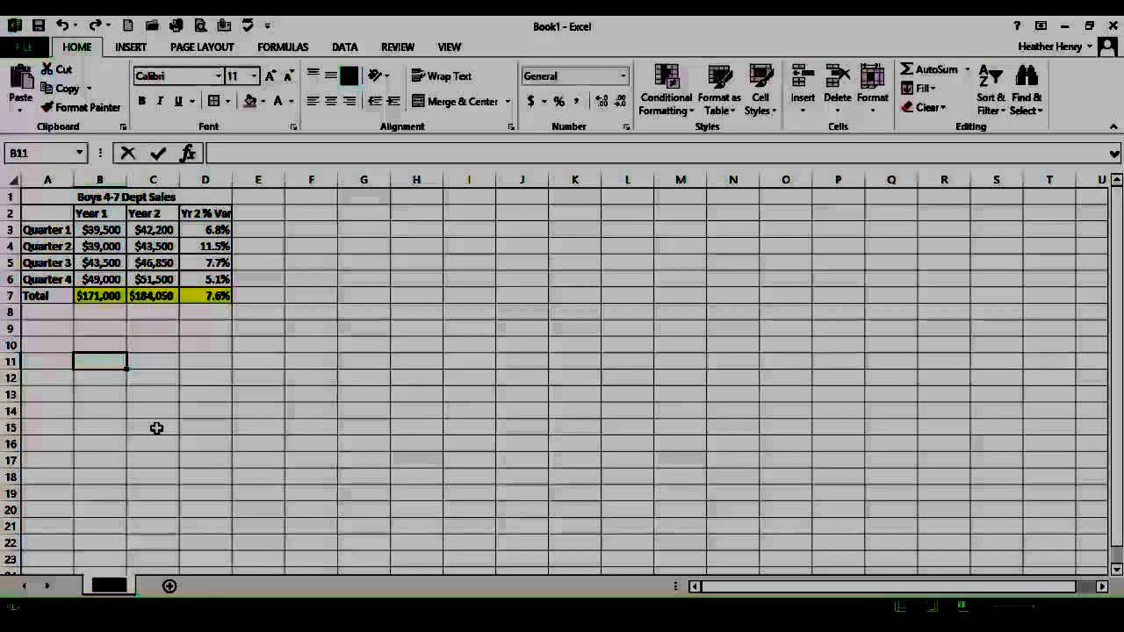
text(Boys Sa)
text(pt)
key(BackSpace)
key(BackSpace)
key(BackSpace)
key(BackSpace)
key(BackSpace)
text(Dept Sls)
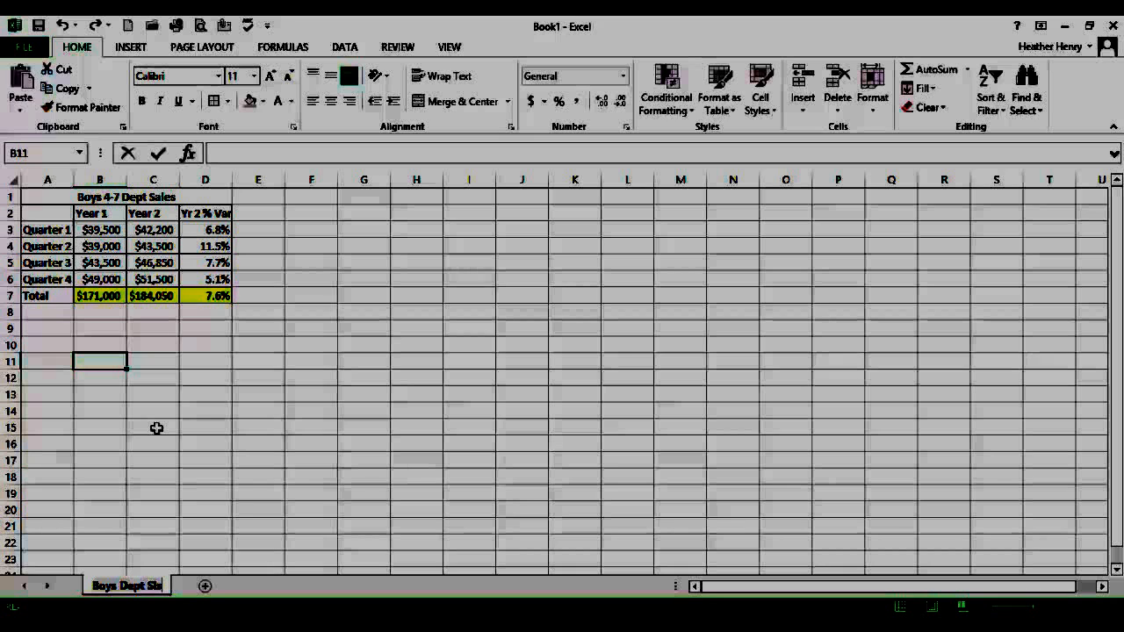
click(157, 428)
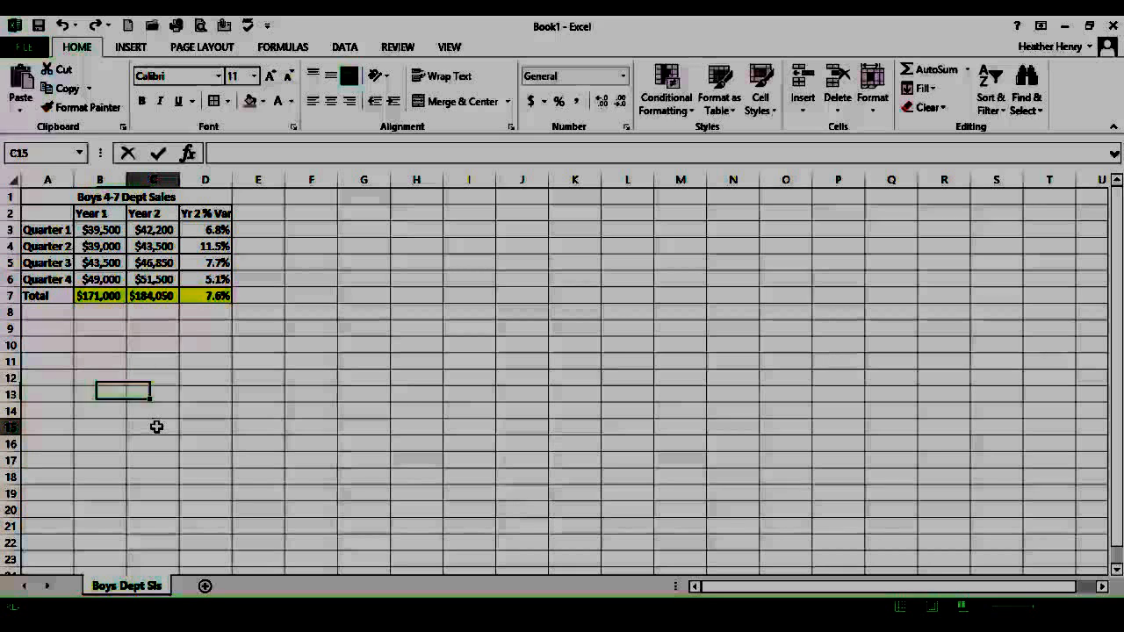
right_click(148, 594)
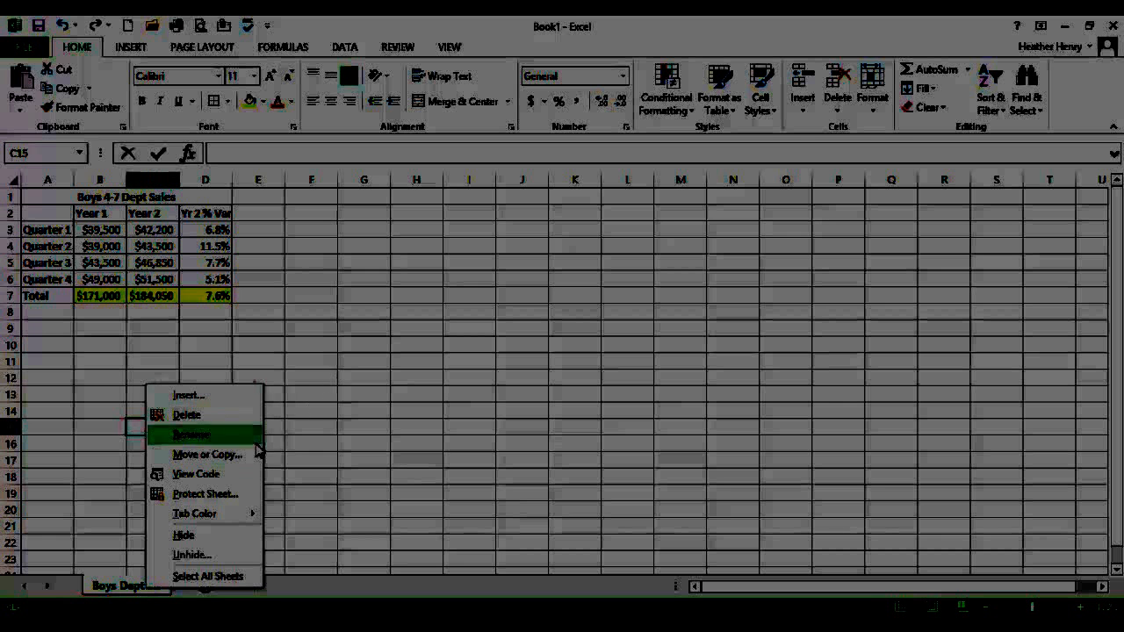
click(339, 406)
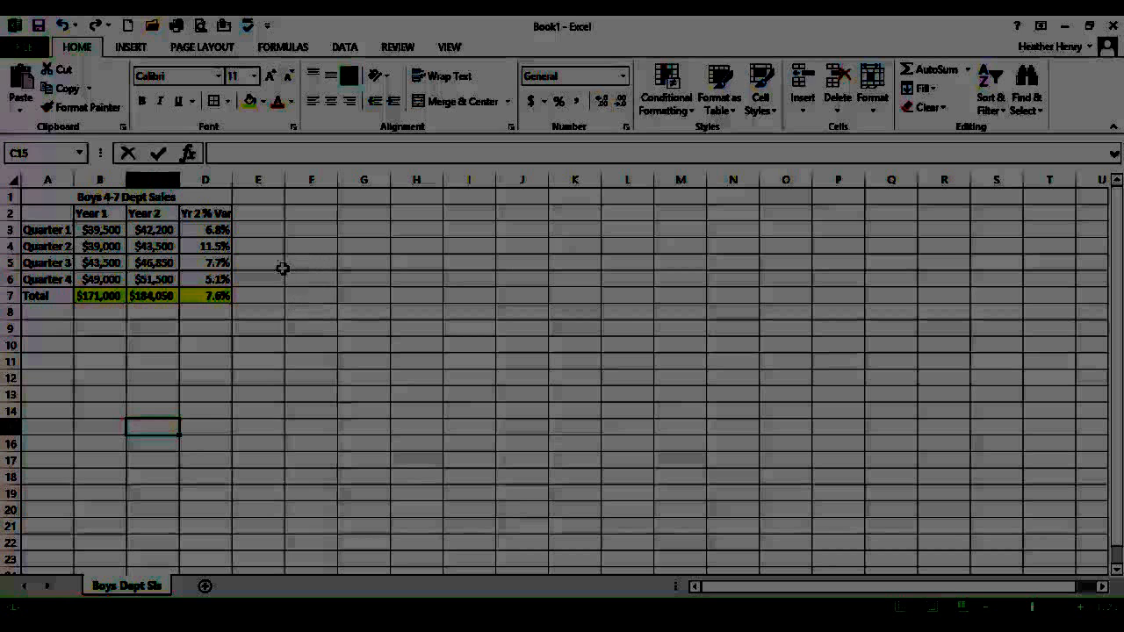
Add a centered page header reading "Year 2 % Var to Year 1" with "Boys Dept Sales" on the line below it
click(73, 199)
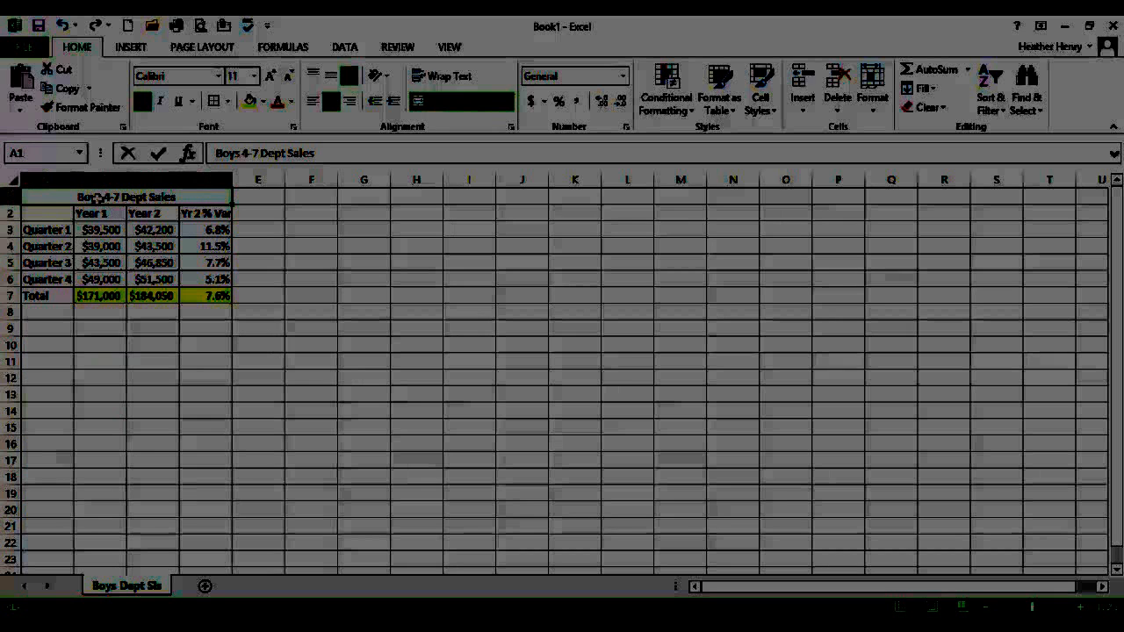
click(134, 47)
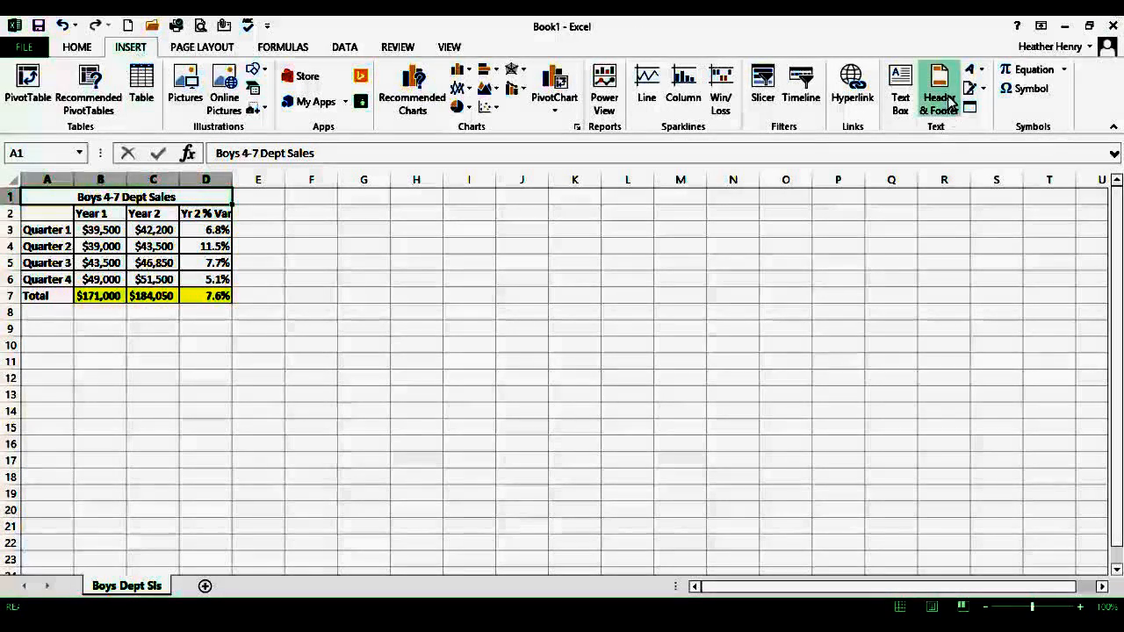
click(949, 99)
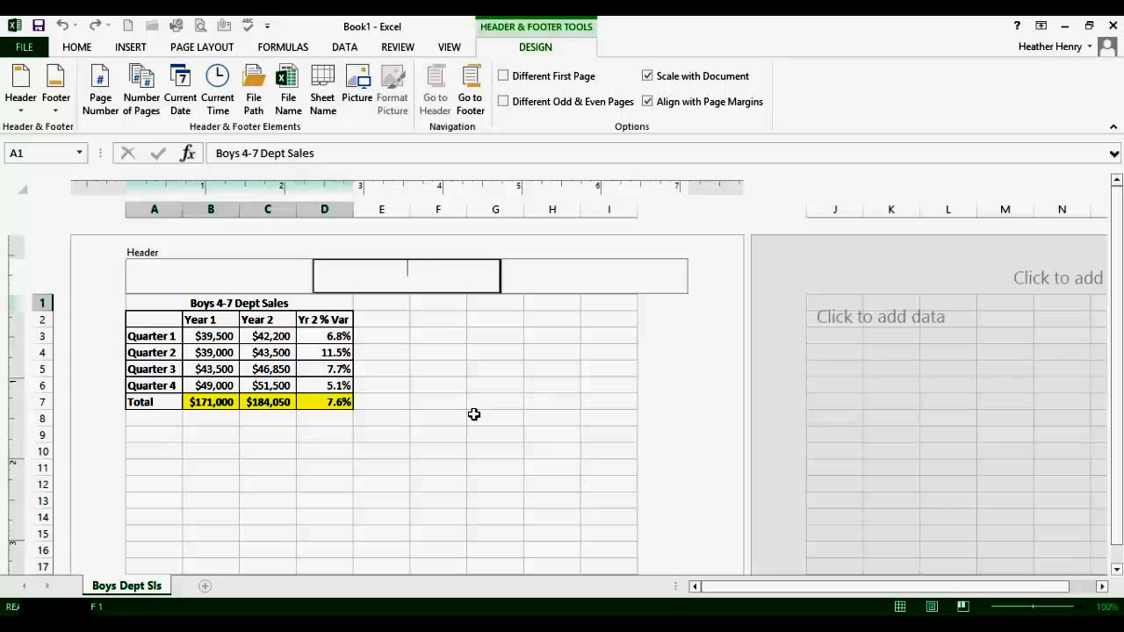
text(Year 2 % Var to)
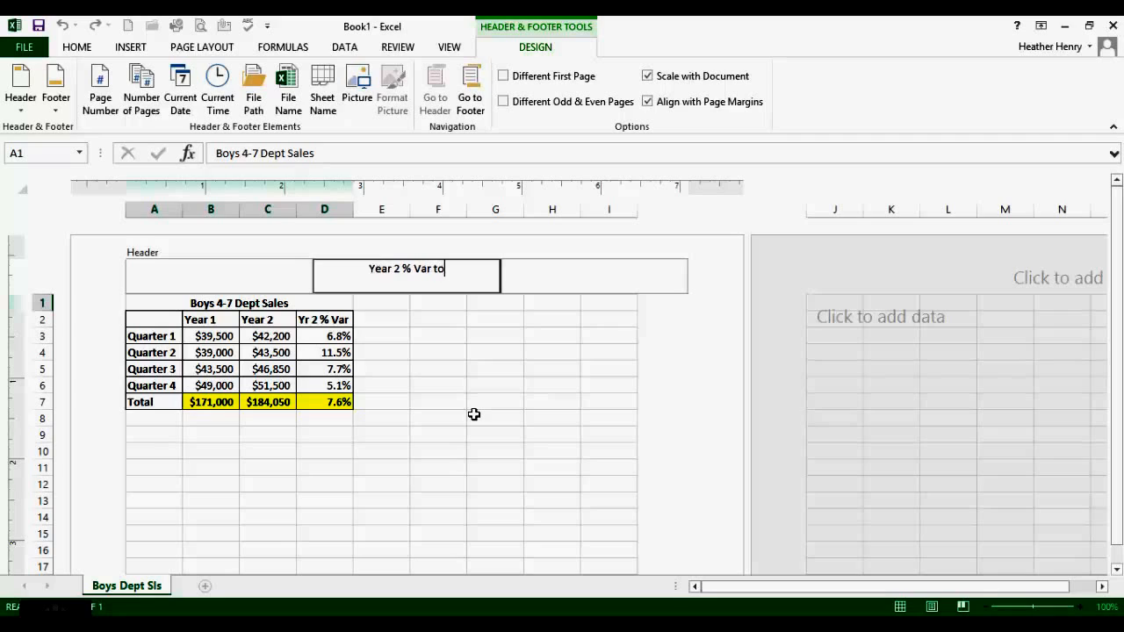
text(r )
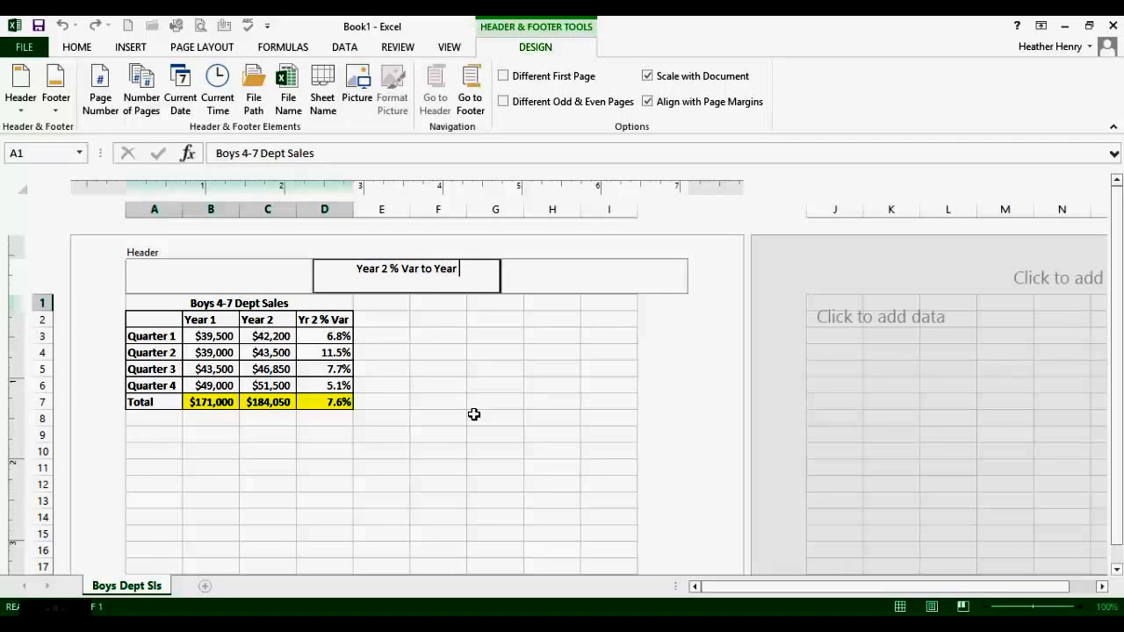
text(1 )
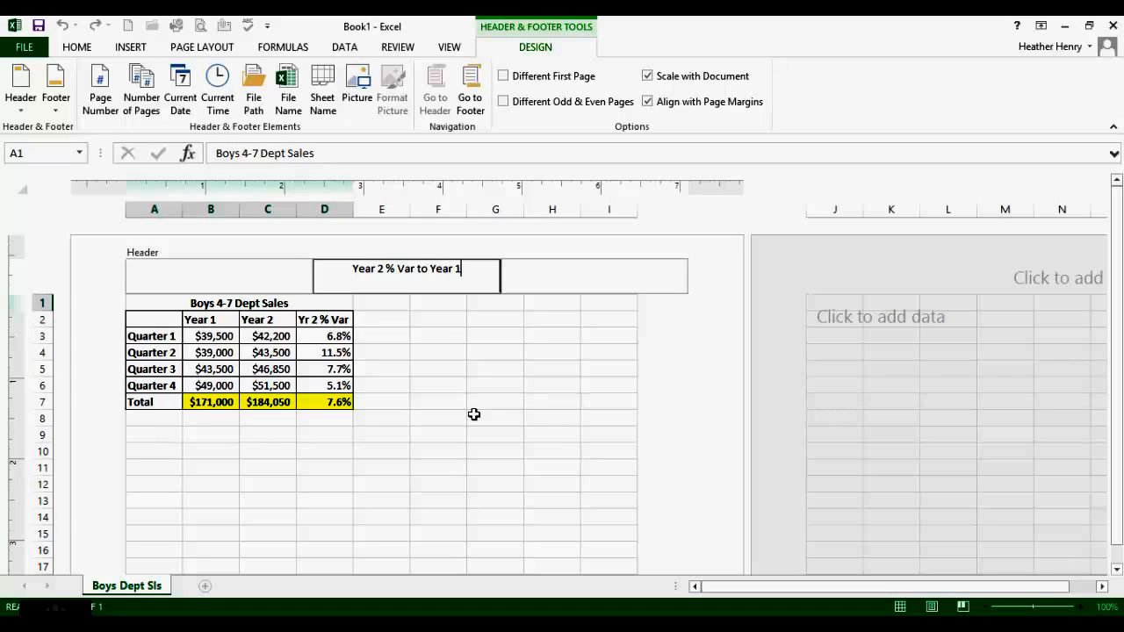
text(Boys Dept Sales)
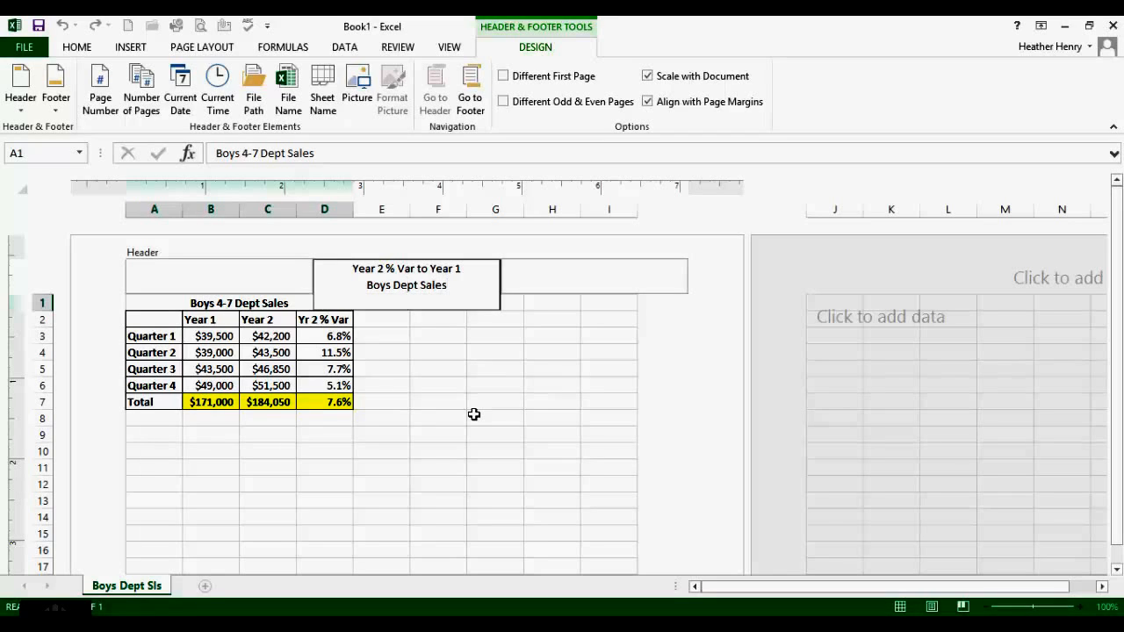
click(559, 277)
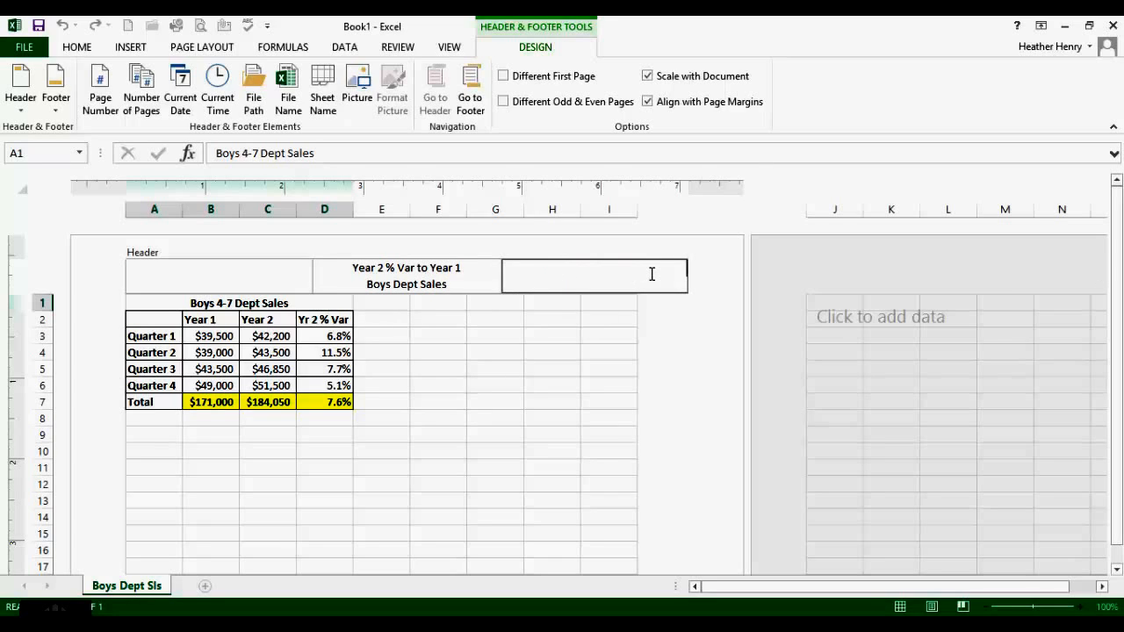
click(288, 283)
click(395, 268)
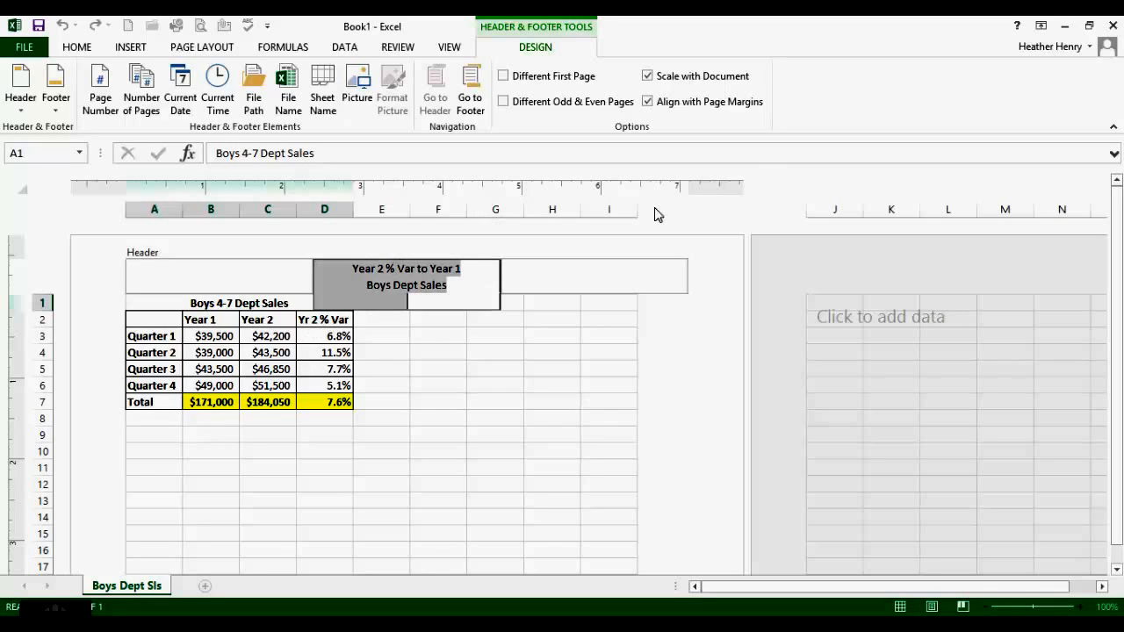
click(600, 273)
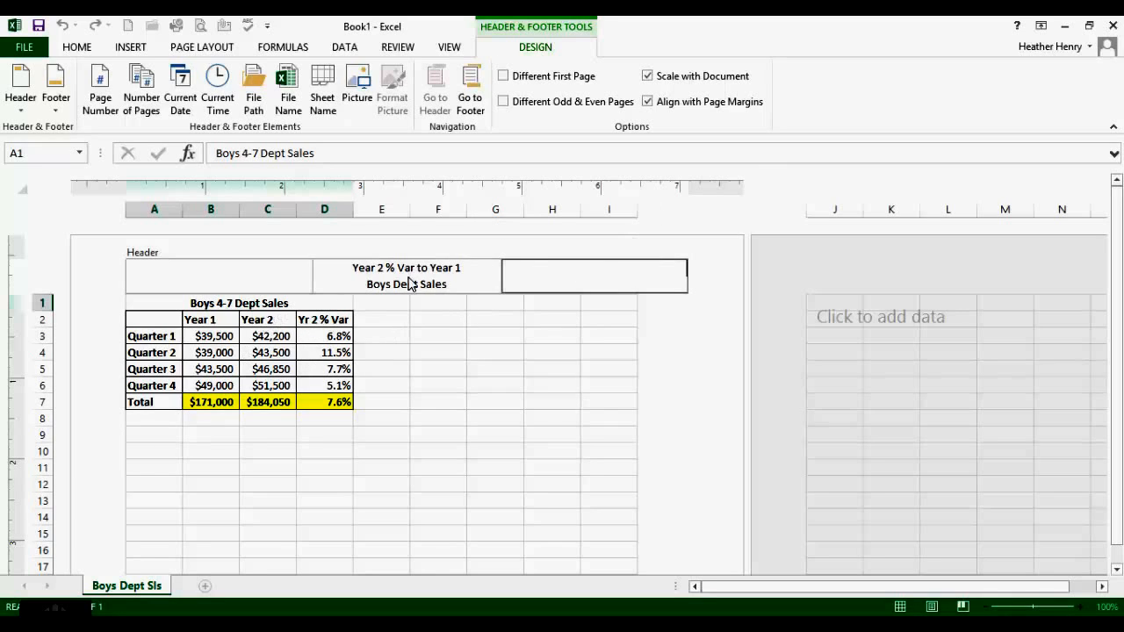
click(256, 279)
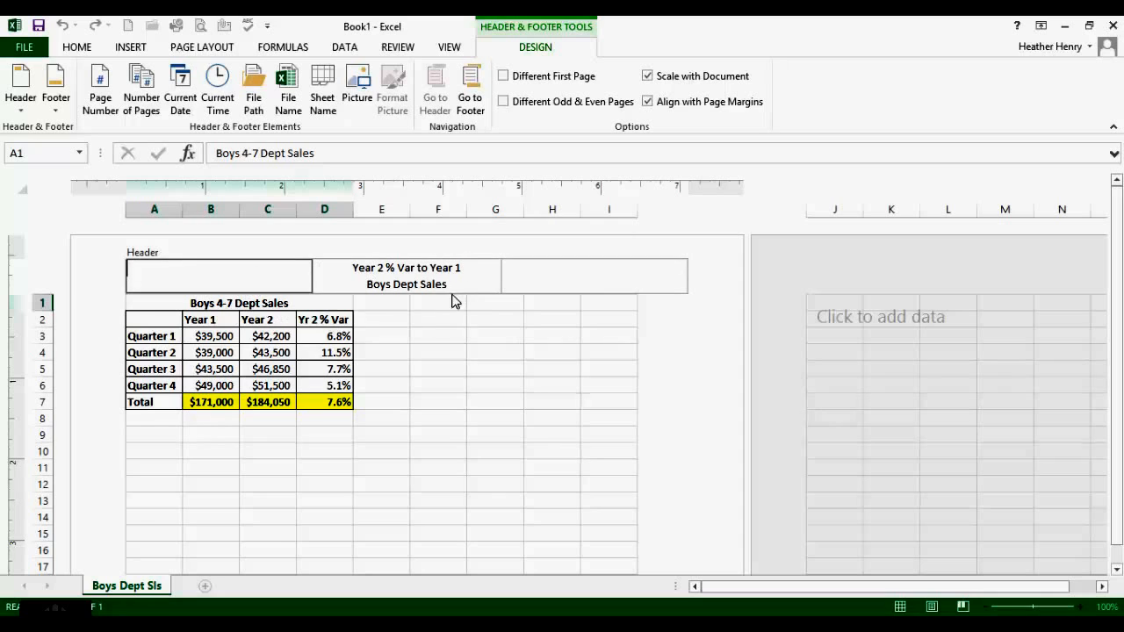
Finish editing the page header and return the worksheet to Normal view
click(426, 335)
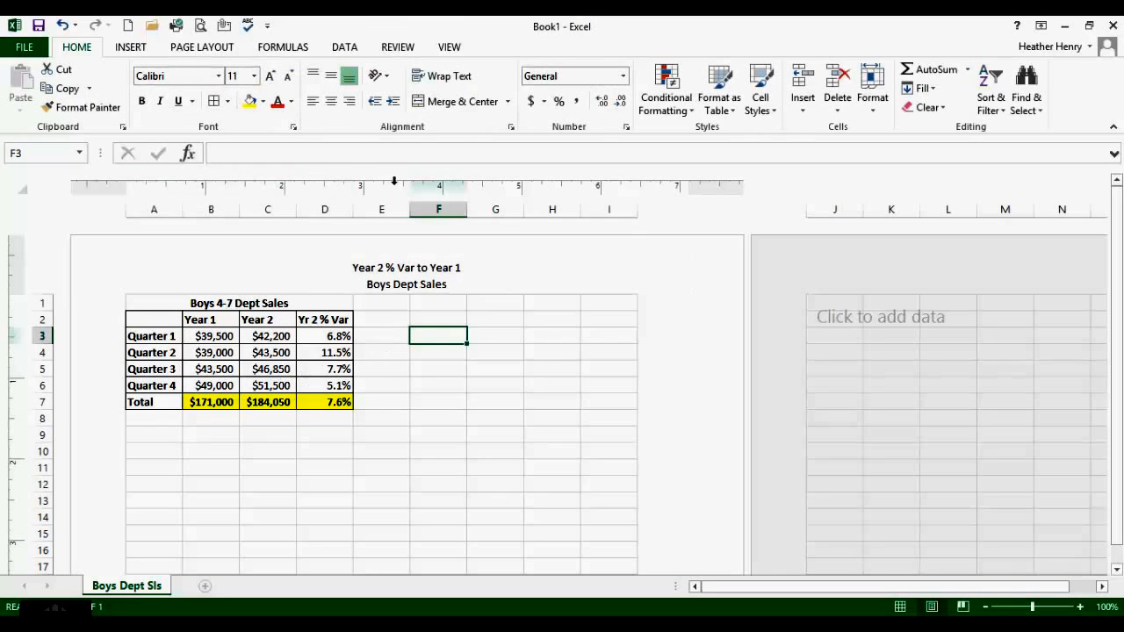
click(452, 48)
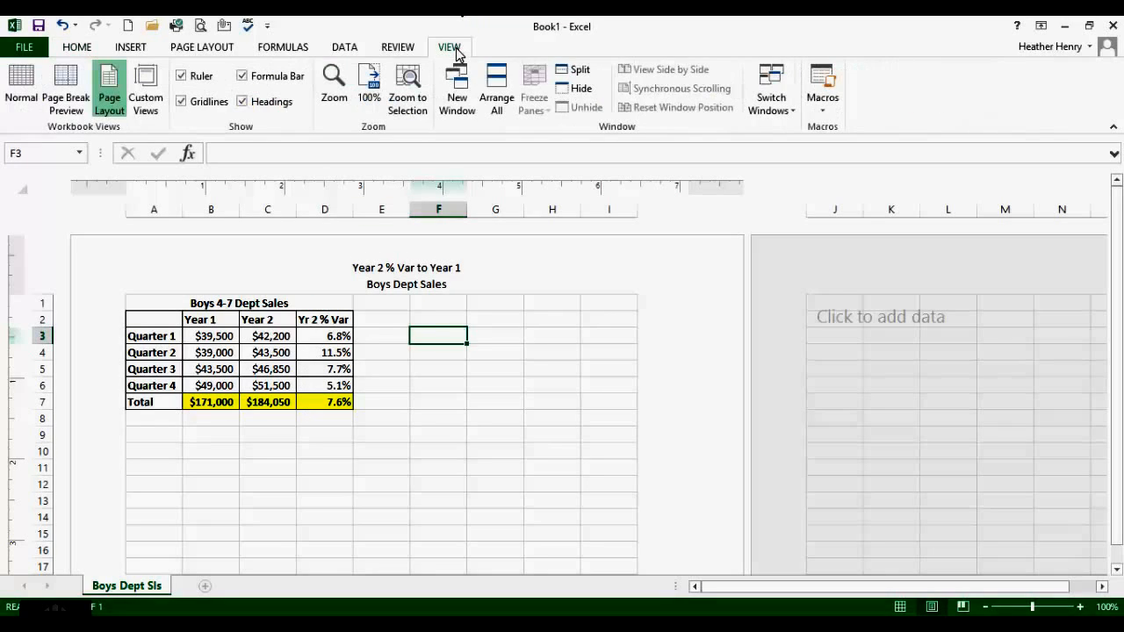
click(22, 87)
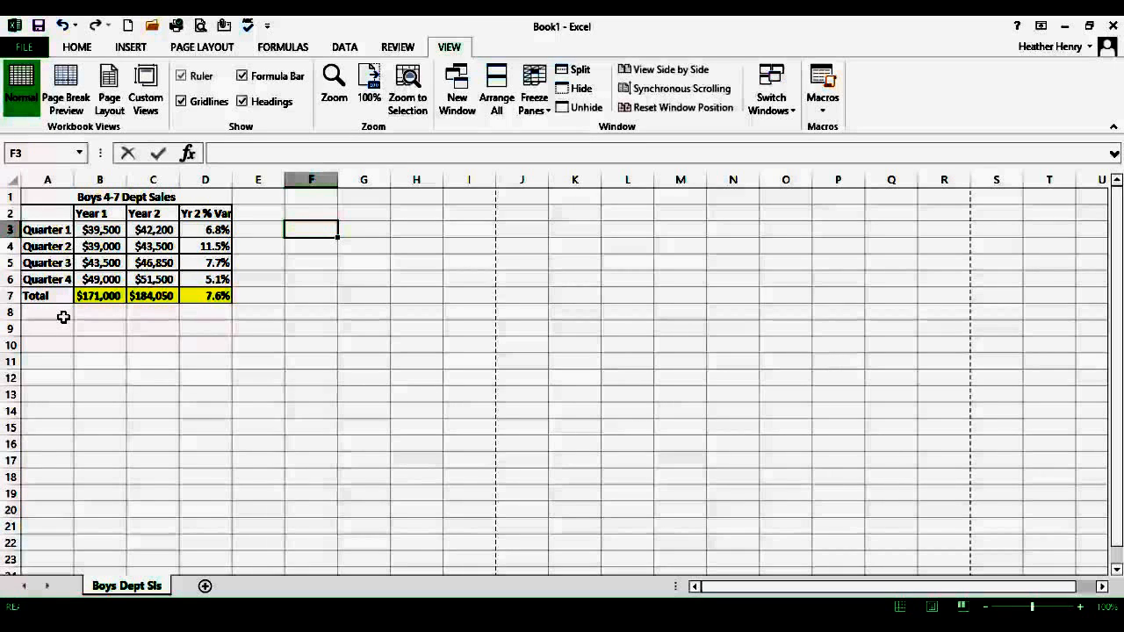
Set the tab color of the Boys Dept Sls worksheet to orange
right_click(121, 587)
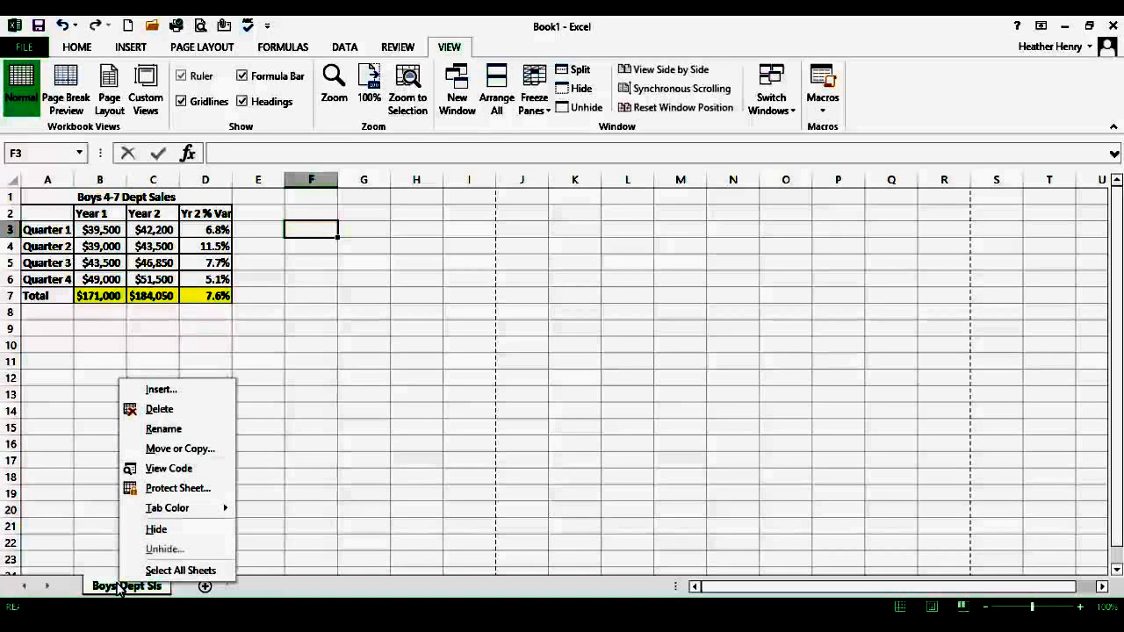
mouse_move(175, 509)
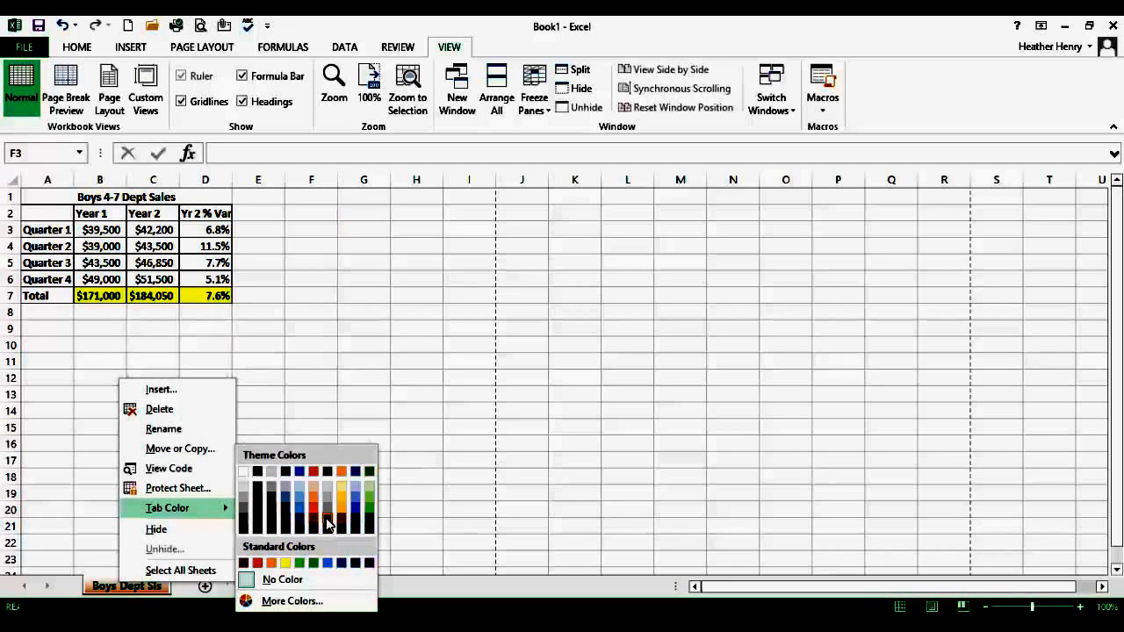
click(348, 479)
click(148, 522)
click(182, 554)
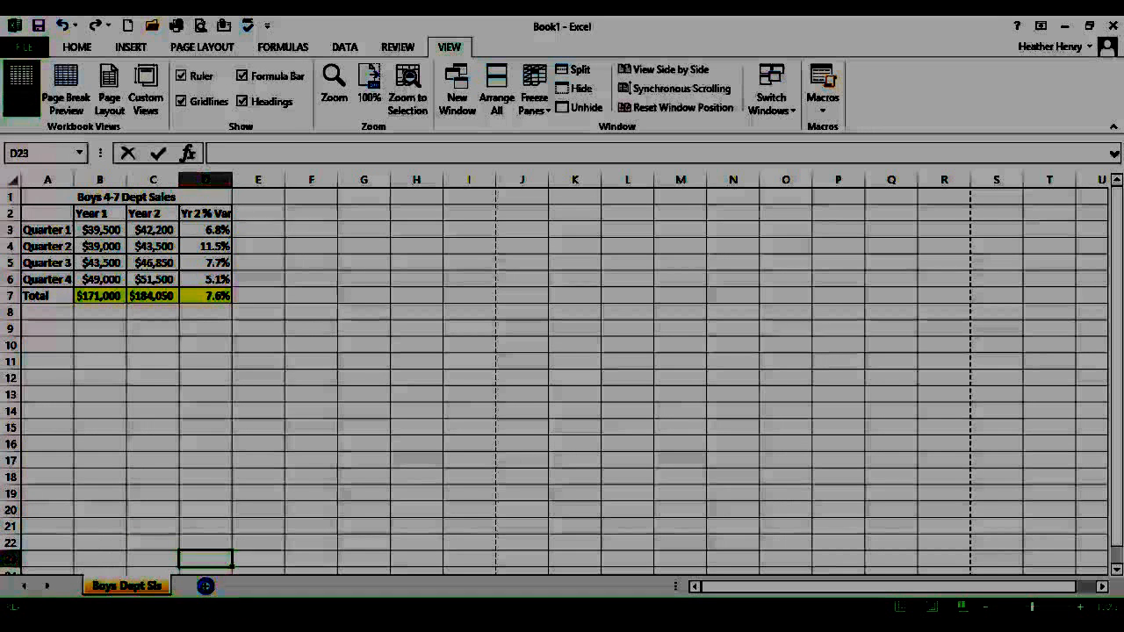
Add a blank worksheet to check how the unselected Boys Dept Sls tab looks, and remove the added sheet
click(206, 587)
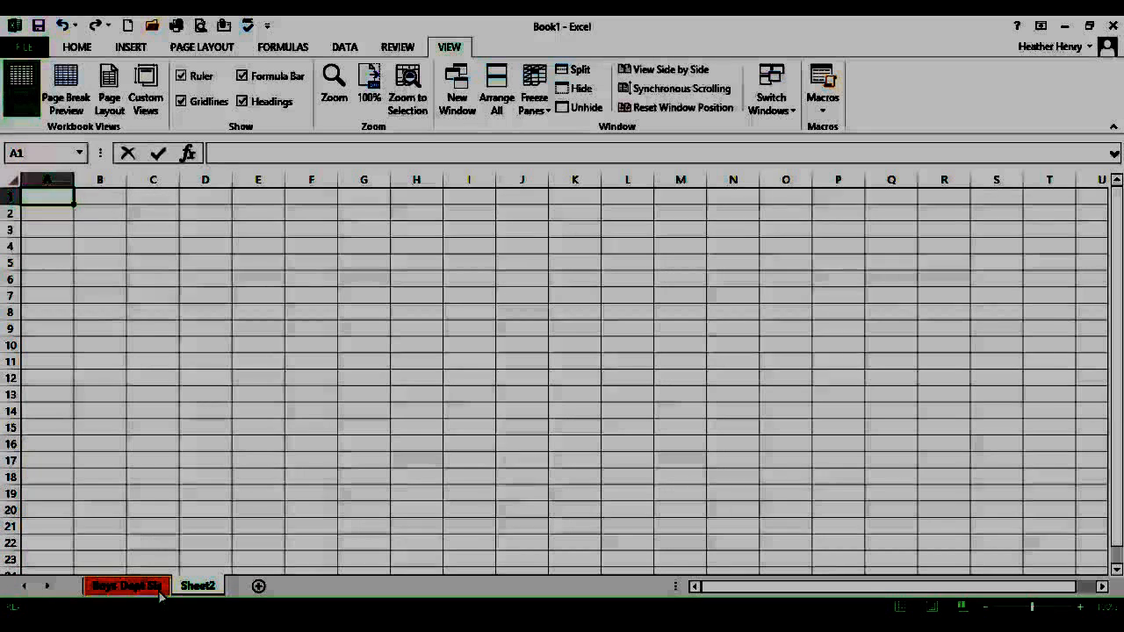
click(159, 594)
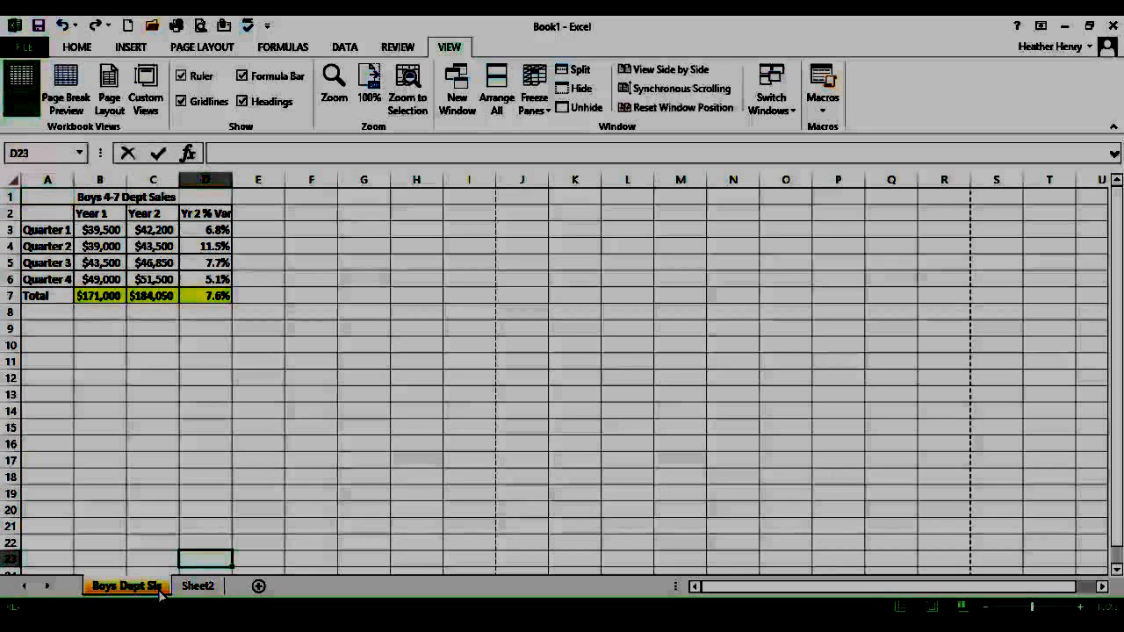
click(160, 430)
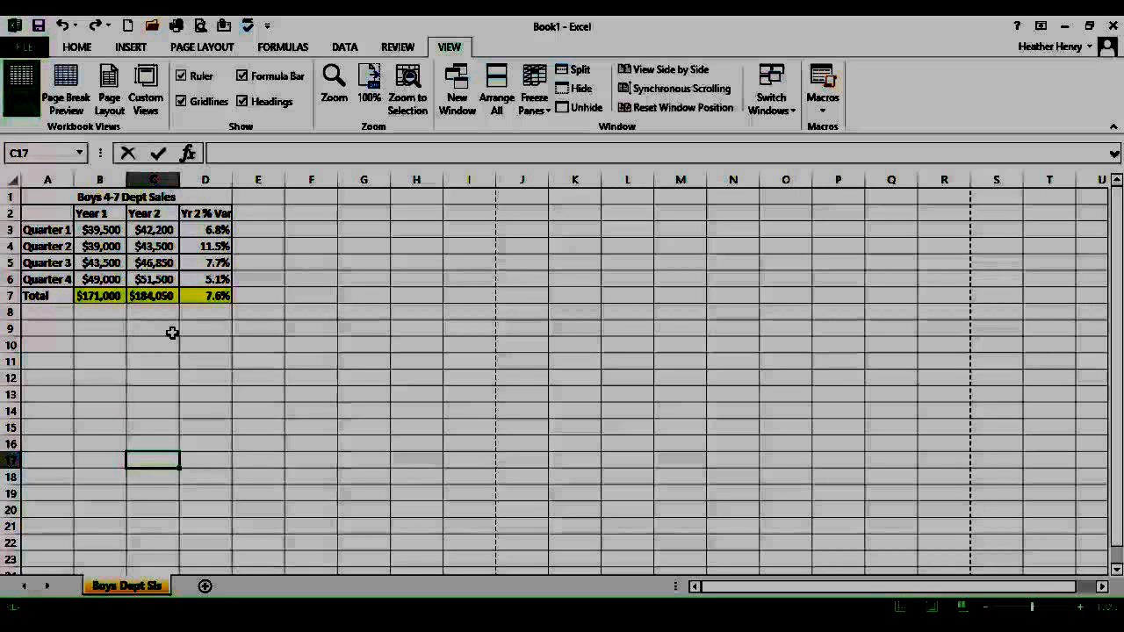
Inspect the formulas in D3 and C7 and display all worksheet formulas in place of their values
click(222, 230)
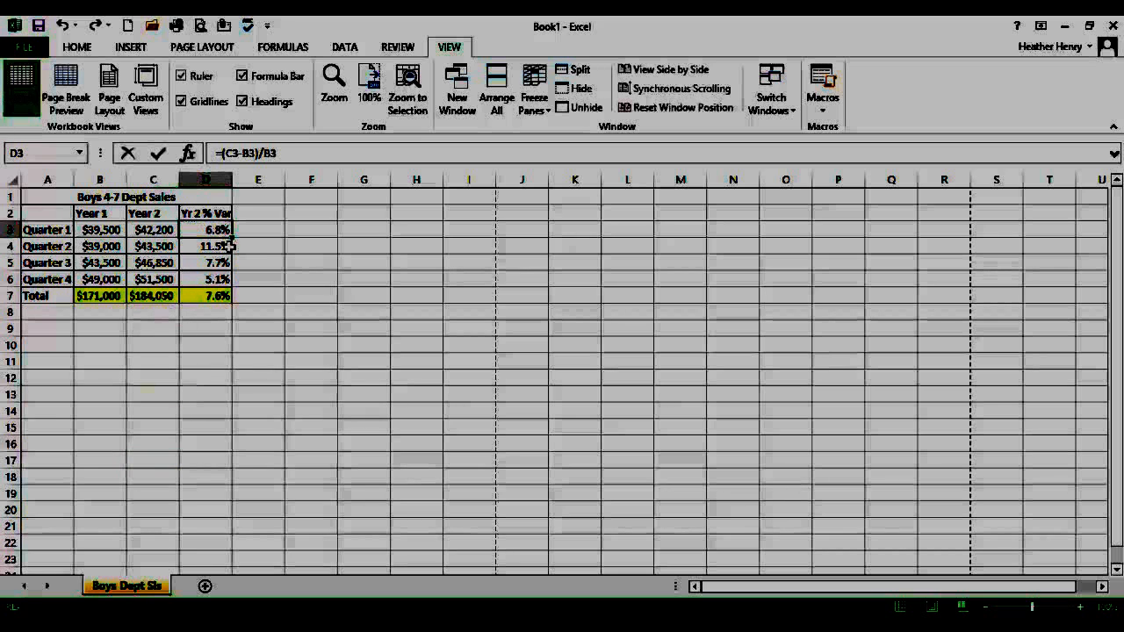
click(119, 312)
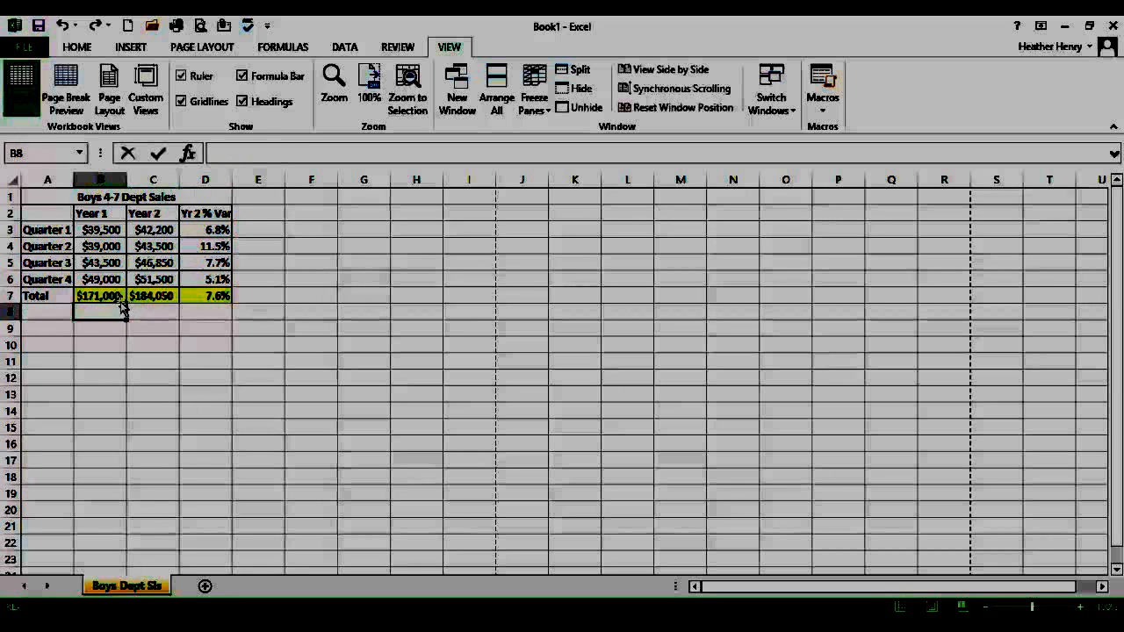
click(149, 293)
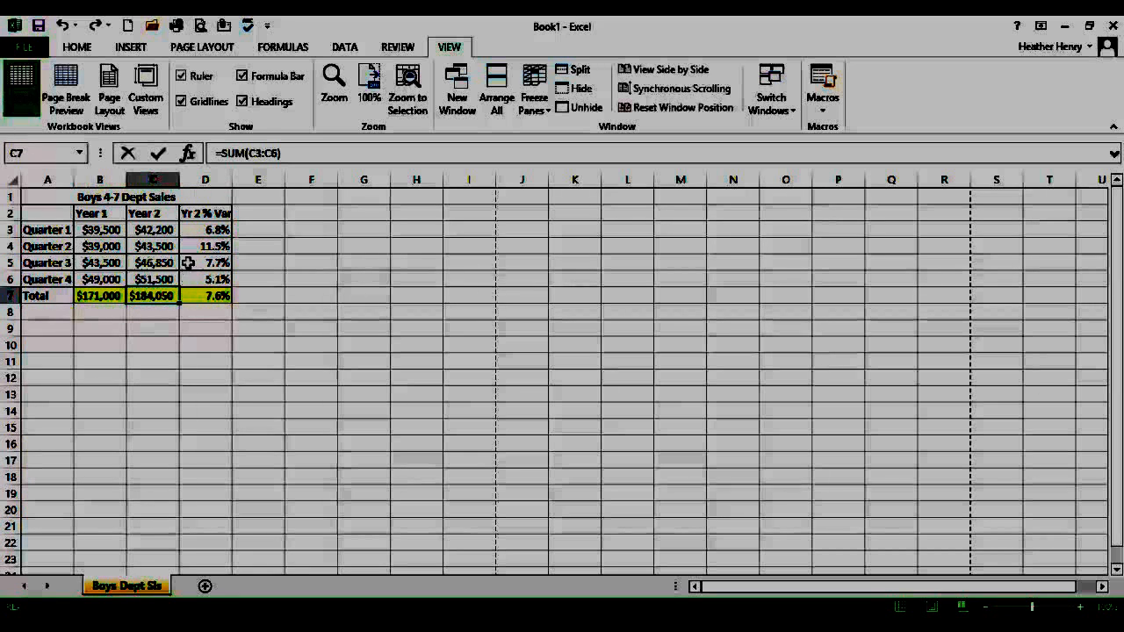
click(295, 51)
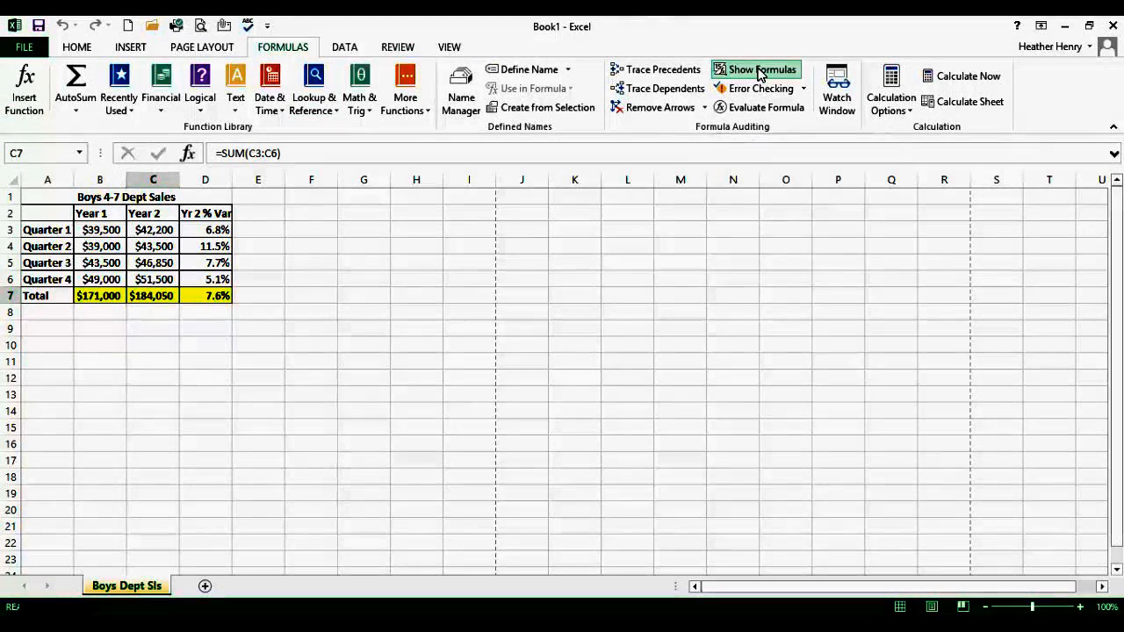
click(759, 74)
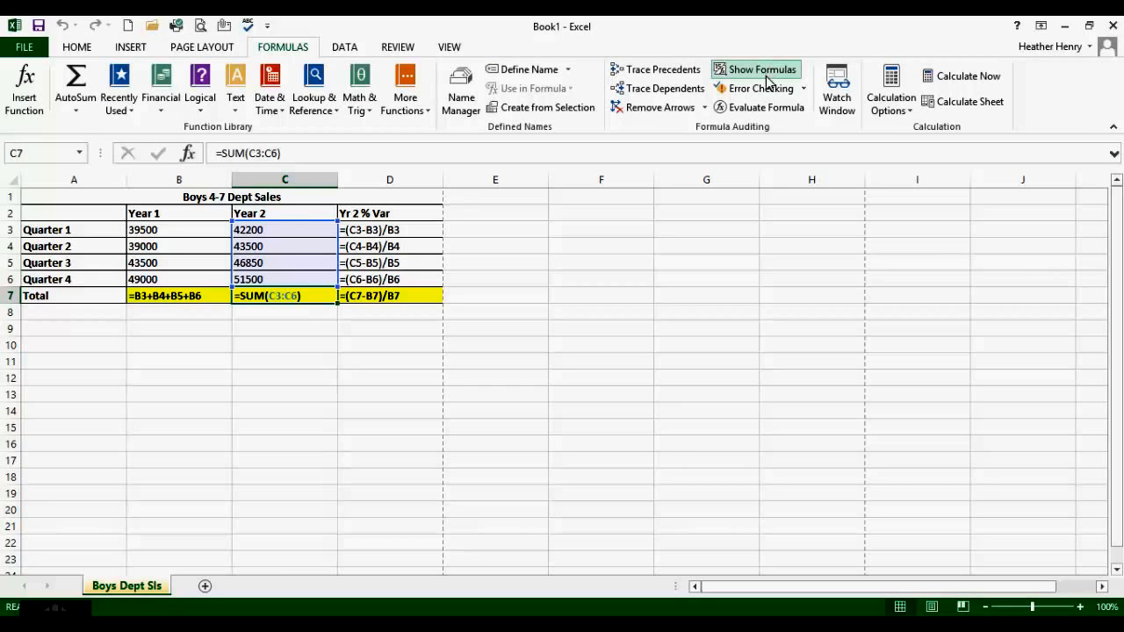
Preview the printout with the formulas shown and switch the worksheet back to displaying values
click(23, 48)
click(26, 242)
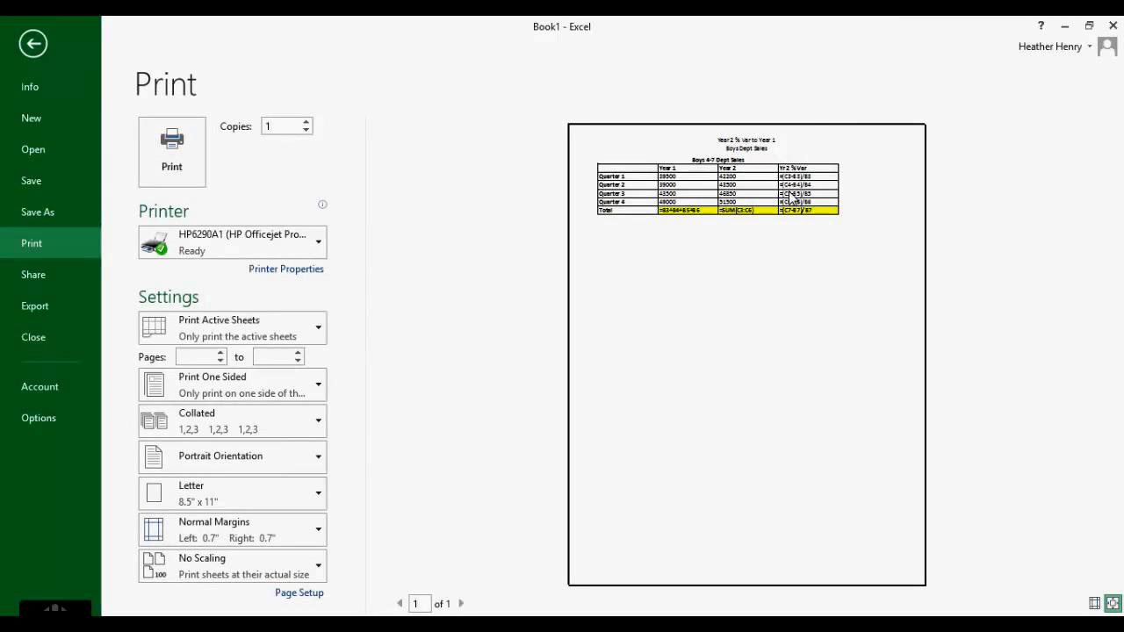
click(32, 48)
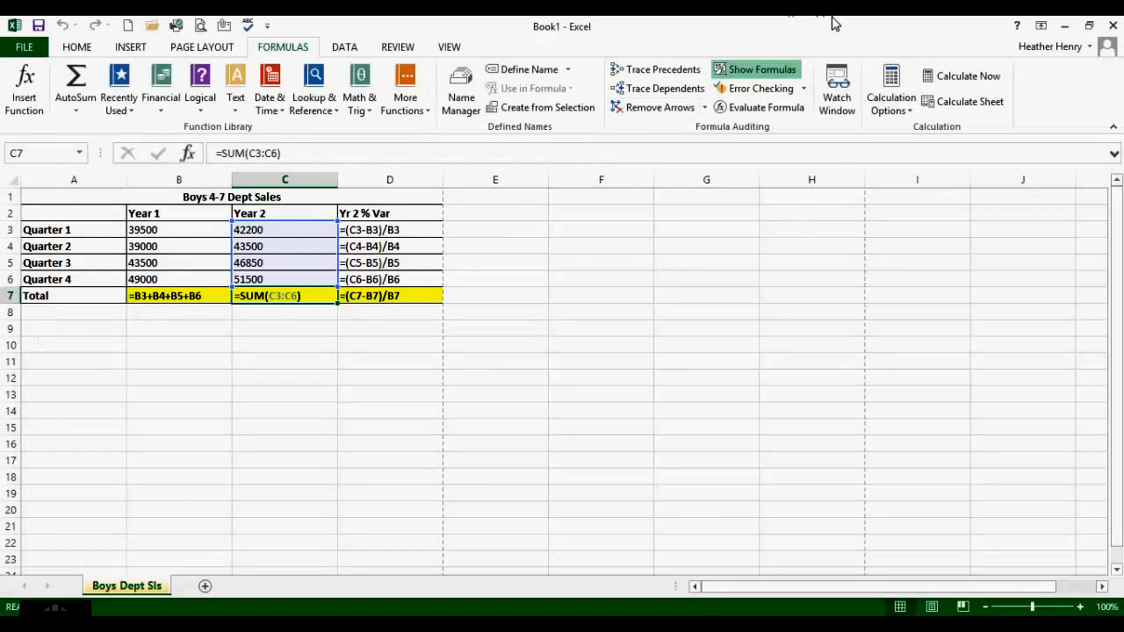
click(768, 72)
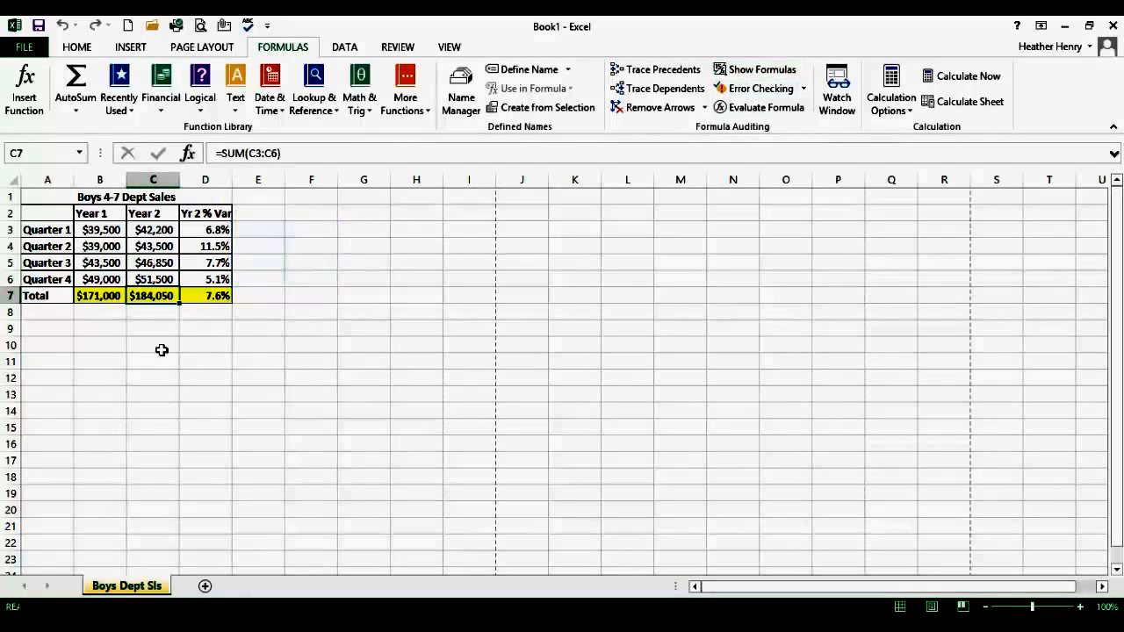
click(246, 297)
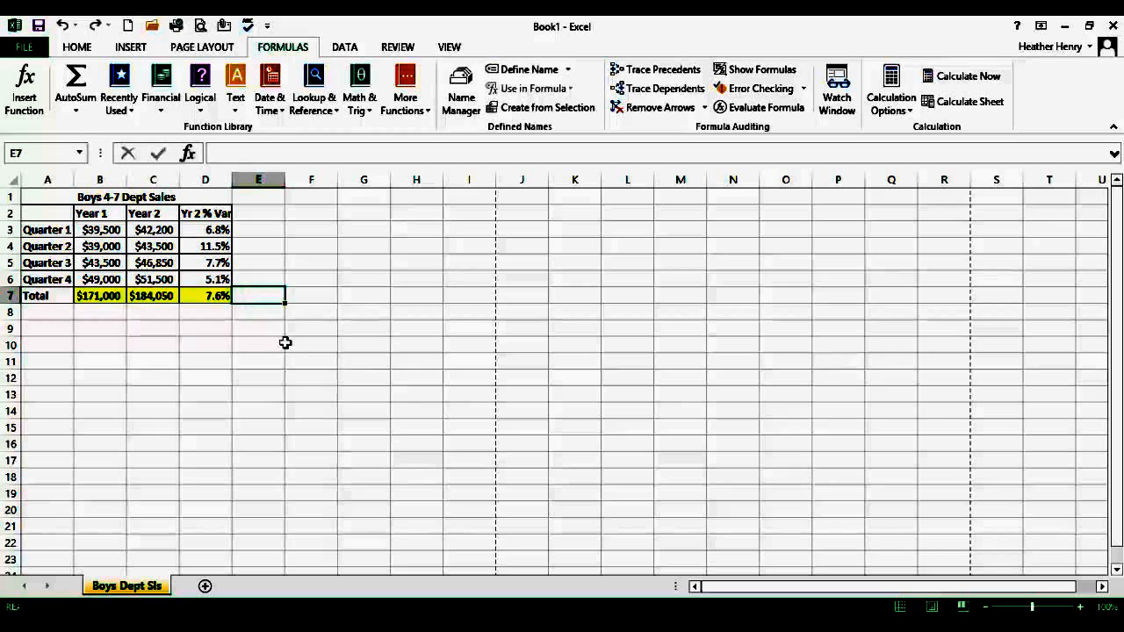
Save the workbook to the Desktop as an Excel Workbook named "Boys Dept Sls"
click(14, 50)
click(35, 213)
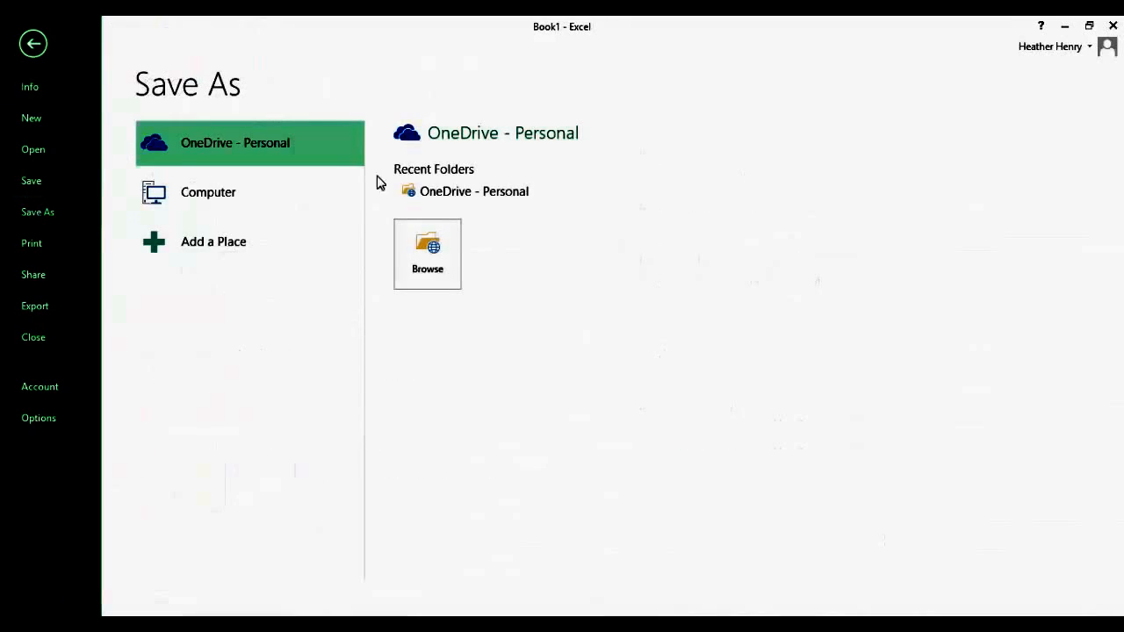
click(201, 195)
click(410, 228)
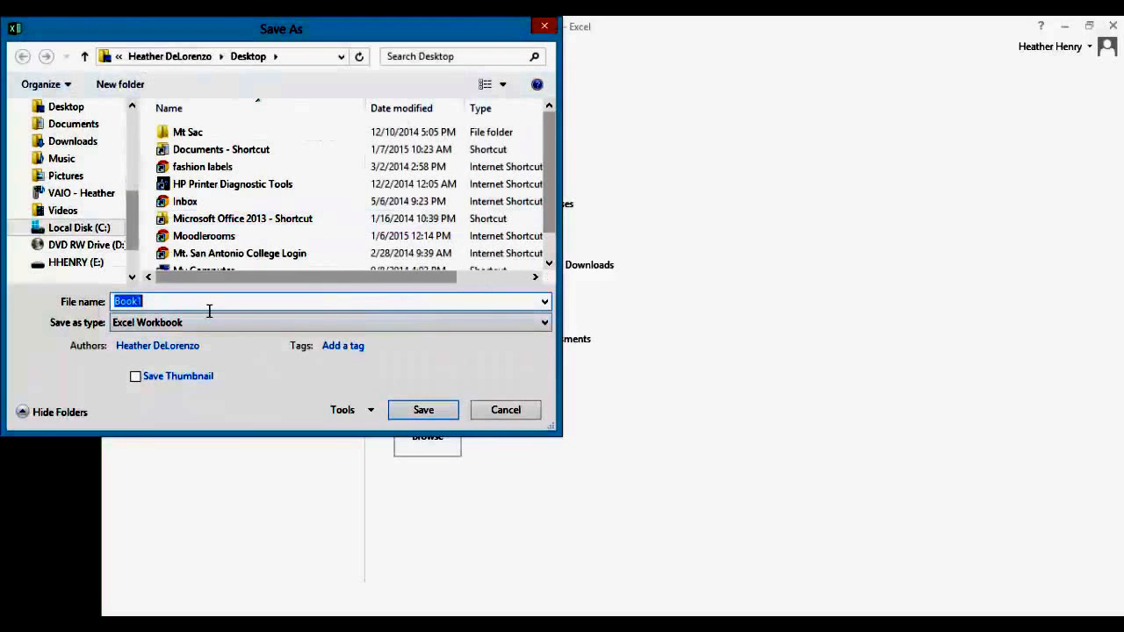
text(Boys D)
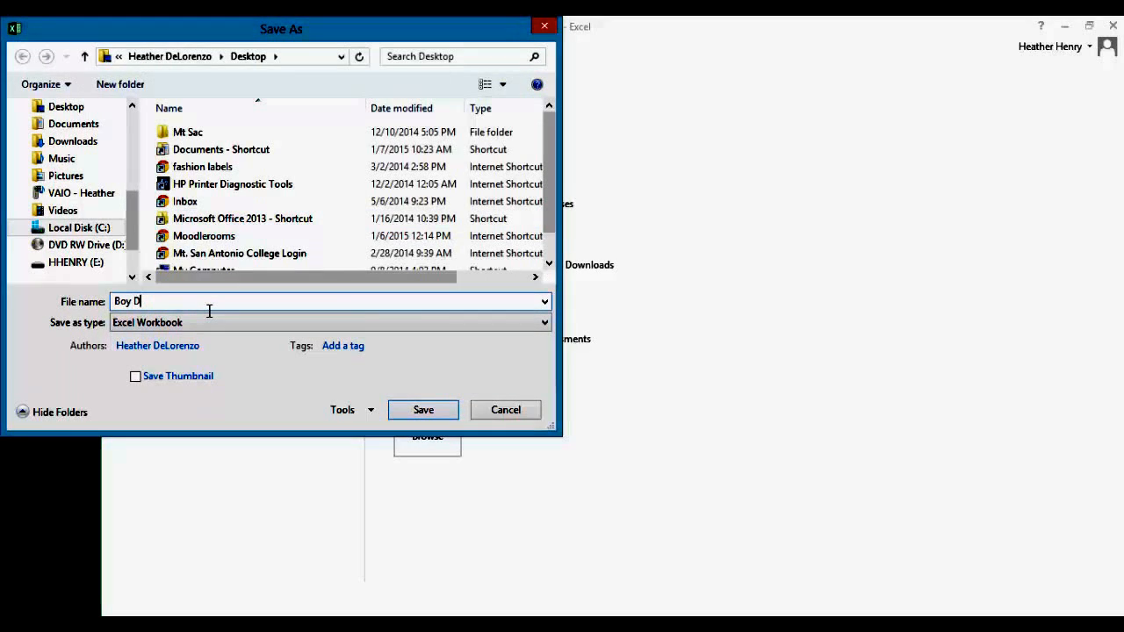
text(ept Sls)
click(408, 413)
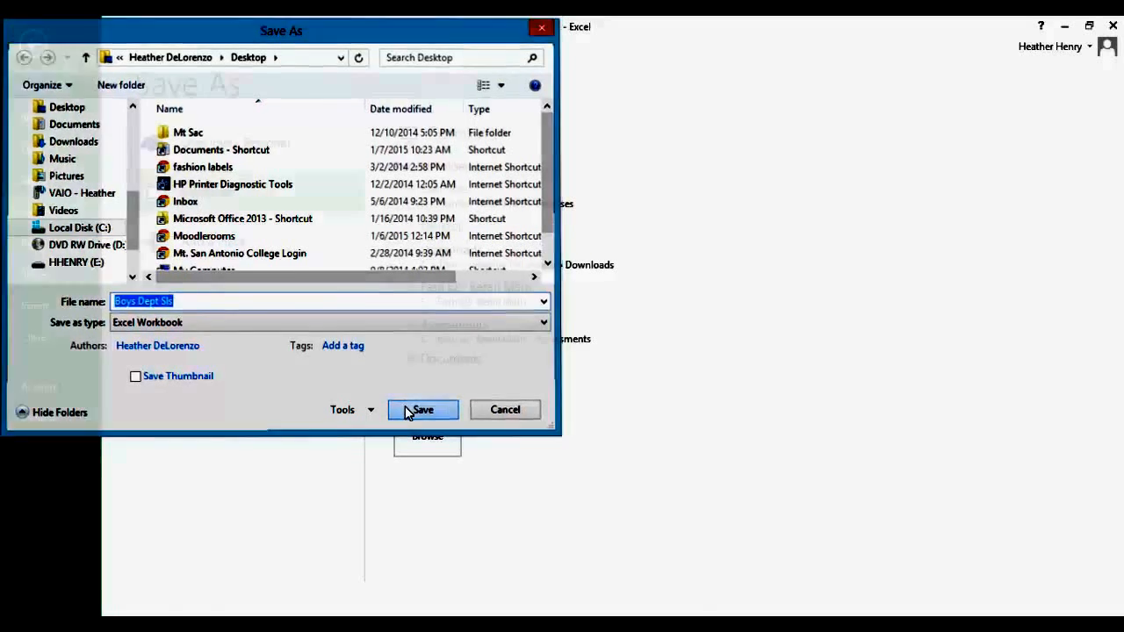